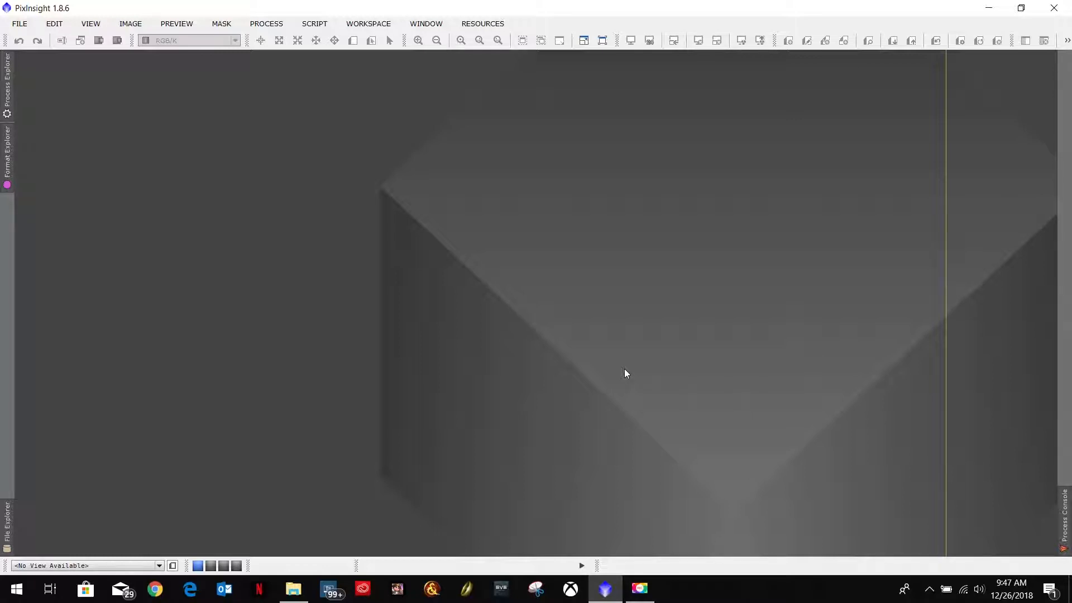
Step: Open the PixInsight WorkFlow.docx document from the Desktop folder in File Explorer
click(293, 589)
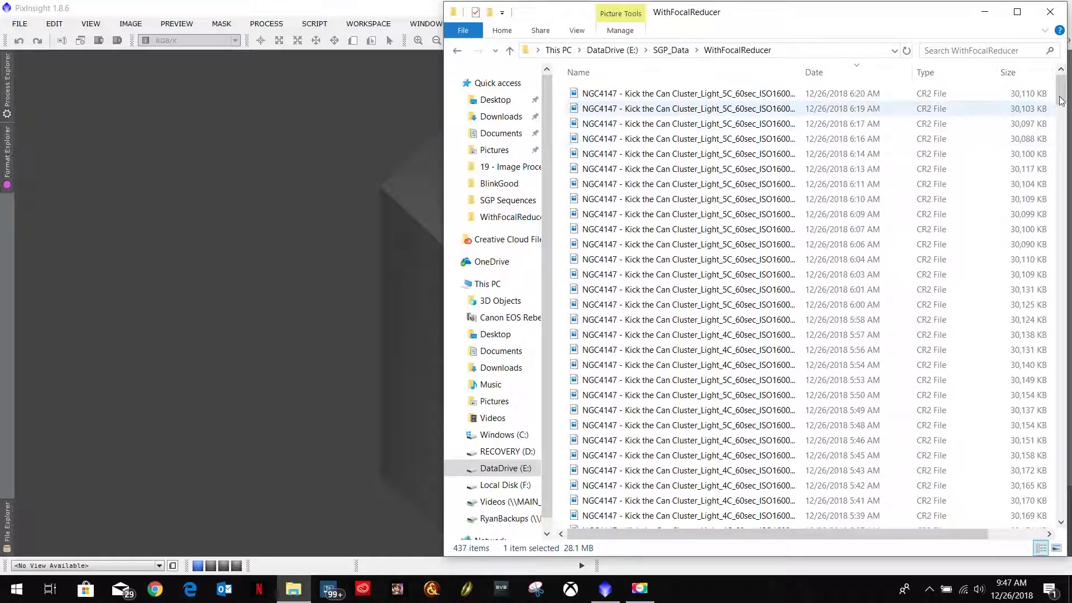
drag(1058, 90, 1061, 522)
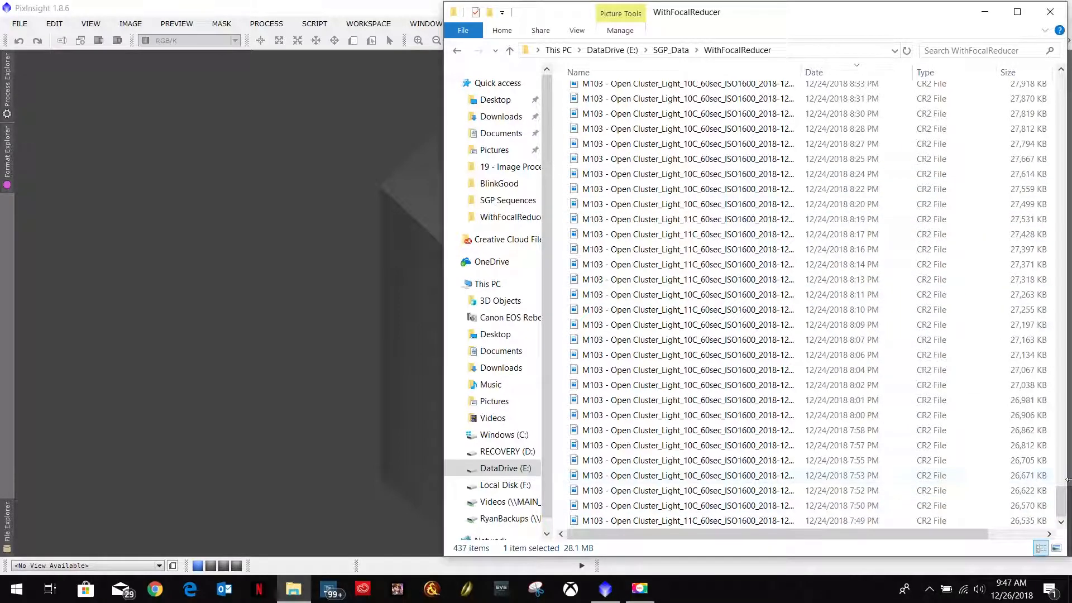
mouse_move(1062, 505)
mouse_down()
mouse_move(1062, 392)
mouse_move(1062, 500)
mouse_up()
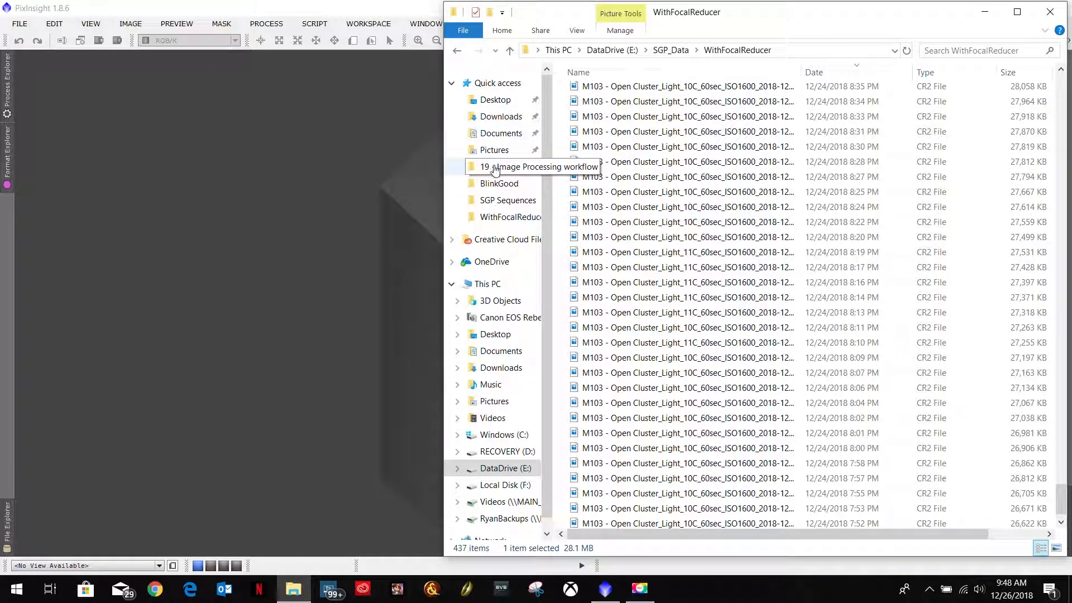
click(495, 101)
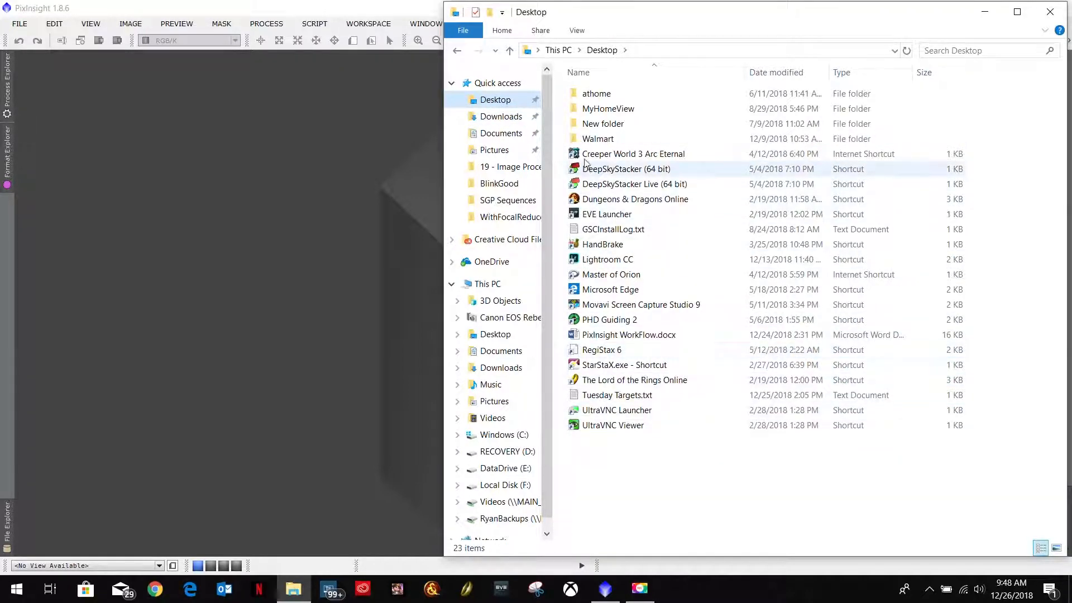
double_click(633, 337)
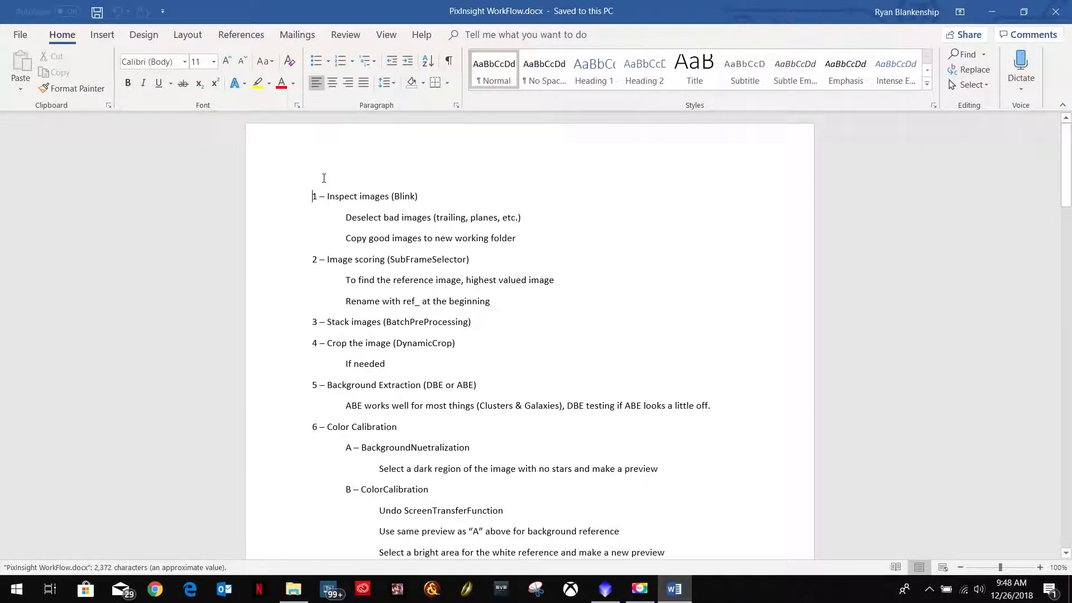
Step: Read through the workflow document's processing steps
scroll(424, 254, down, 2)
scroll(424, 254, down, 7)
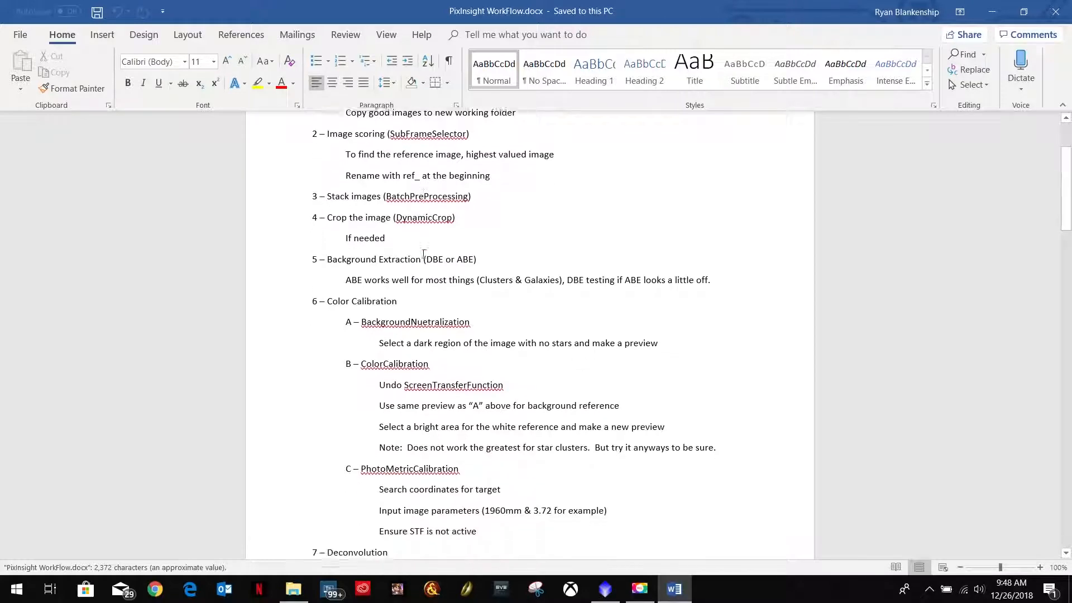
scroll(424, 254, down, 6)
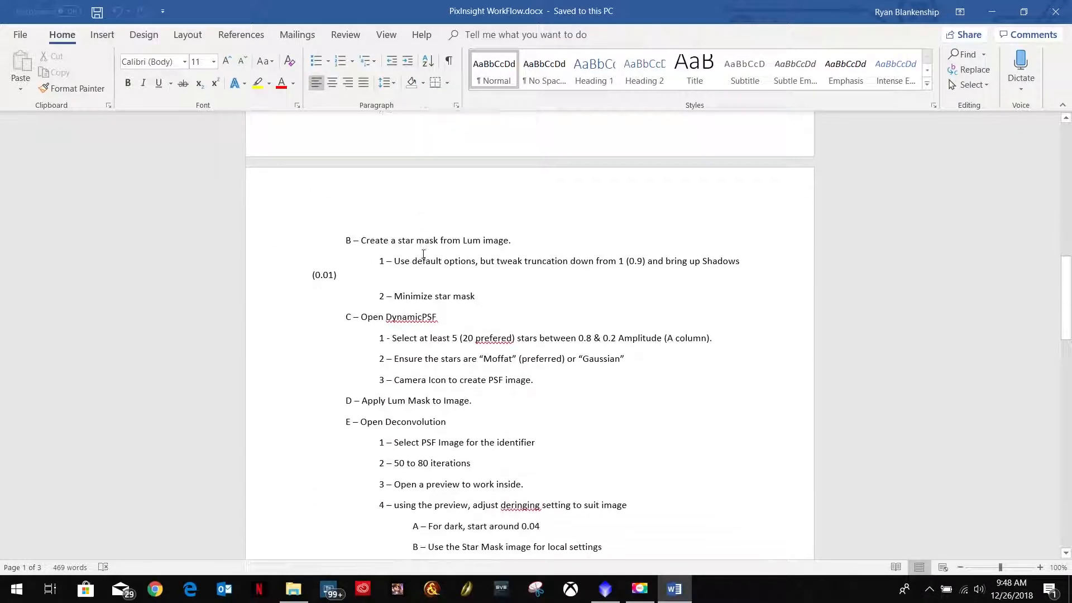
scroll(423, 253, down, 12)
scroll(423, 254, down, 2)
scroll(426, 248, up, 5)
scroll(426, 250, down, 2)
scroll(426, 250, up, 6)
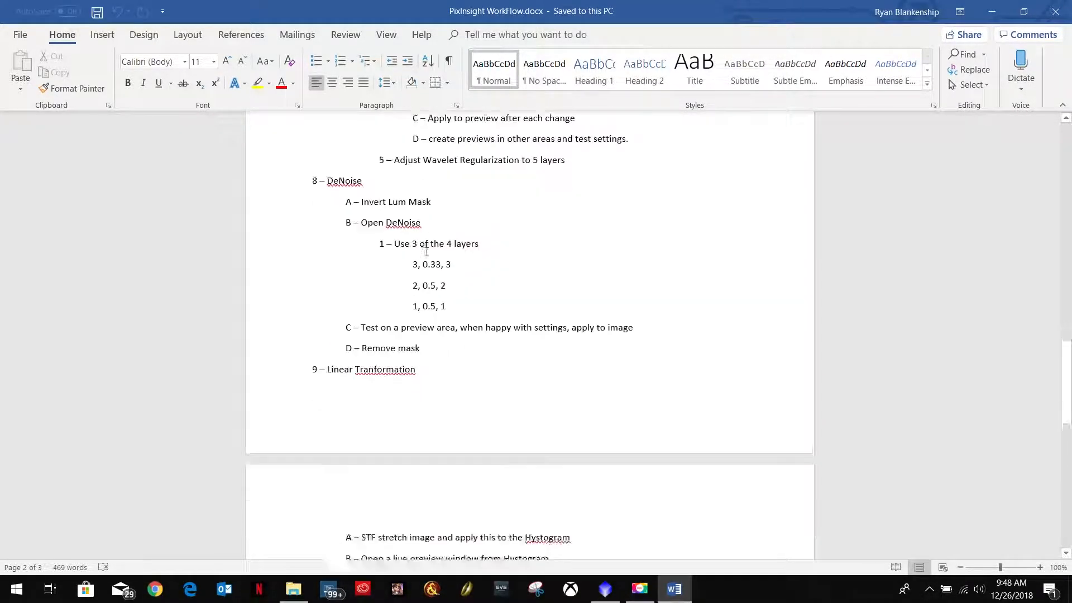
scroll(426, 252, down, 9)
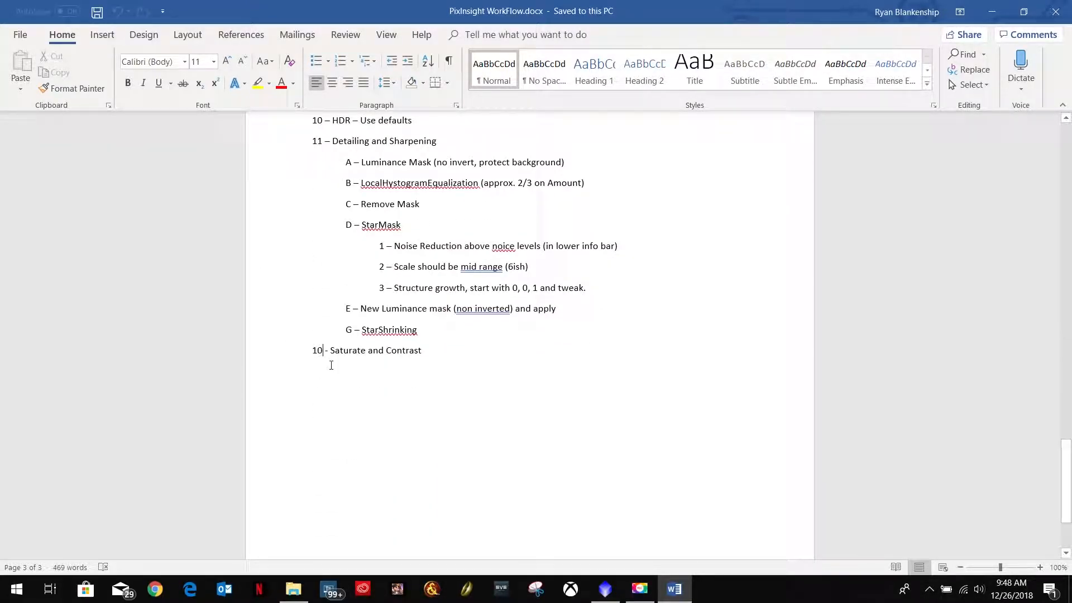
Step: Renumber the Saturate and Contrast item as 12
key(BackSpace)
text(2)
Step: Review the PhotometricColorCalibration notes, selecting the example image parameters 1960mm & 3.72
scroll(332, 368, up, 11)
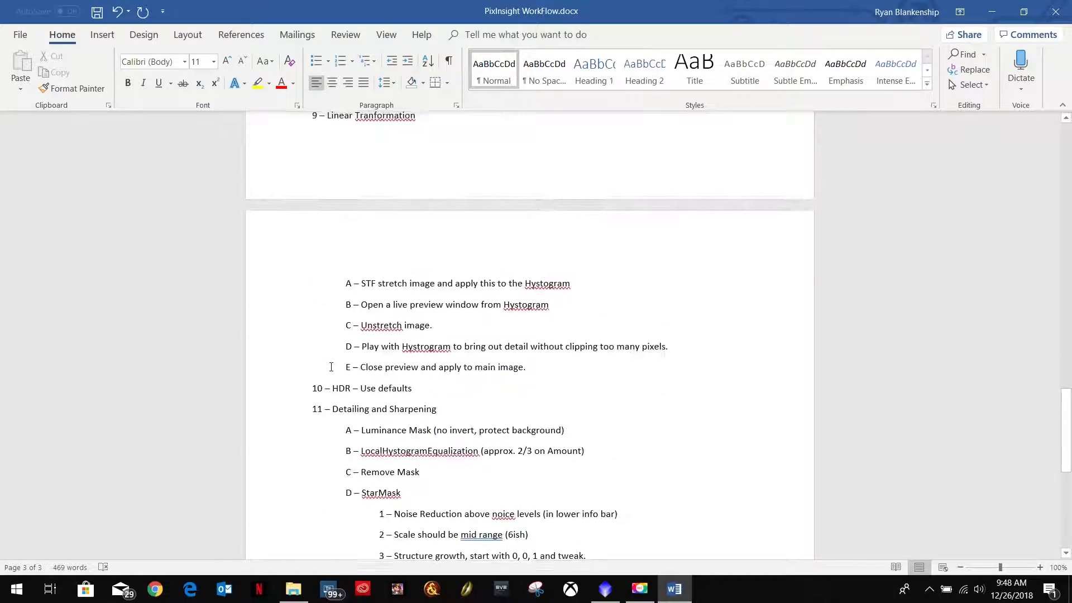
scroll(331, 368, up, 15)
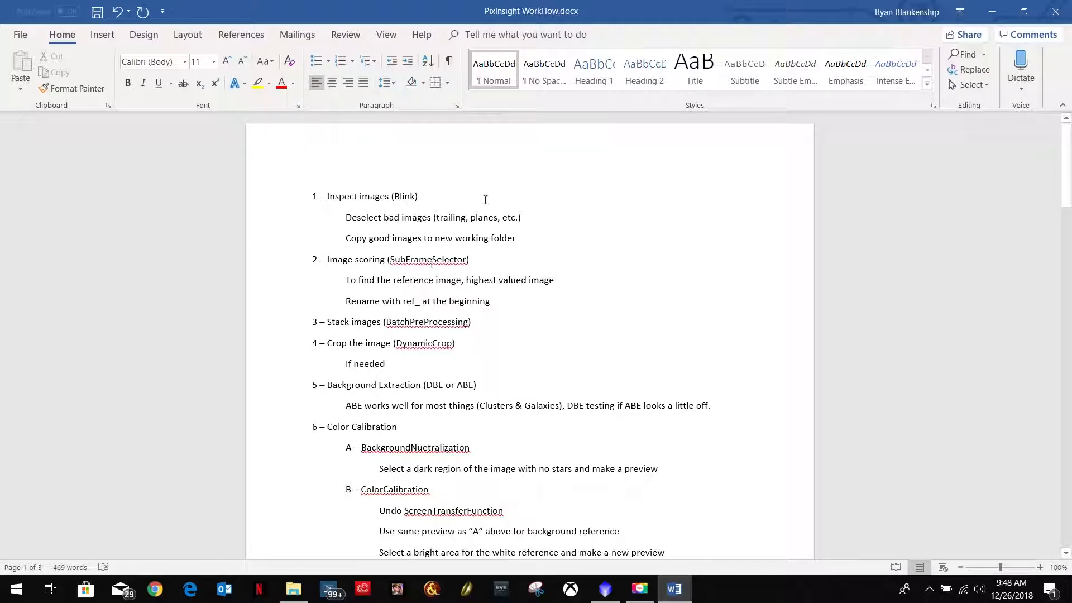
scroll(493, 428, down, 2)
scroll(492, 429, down, 4)
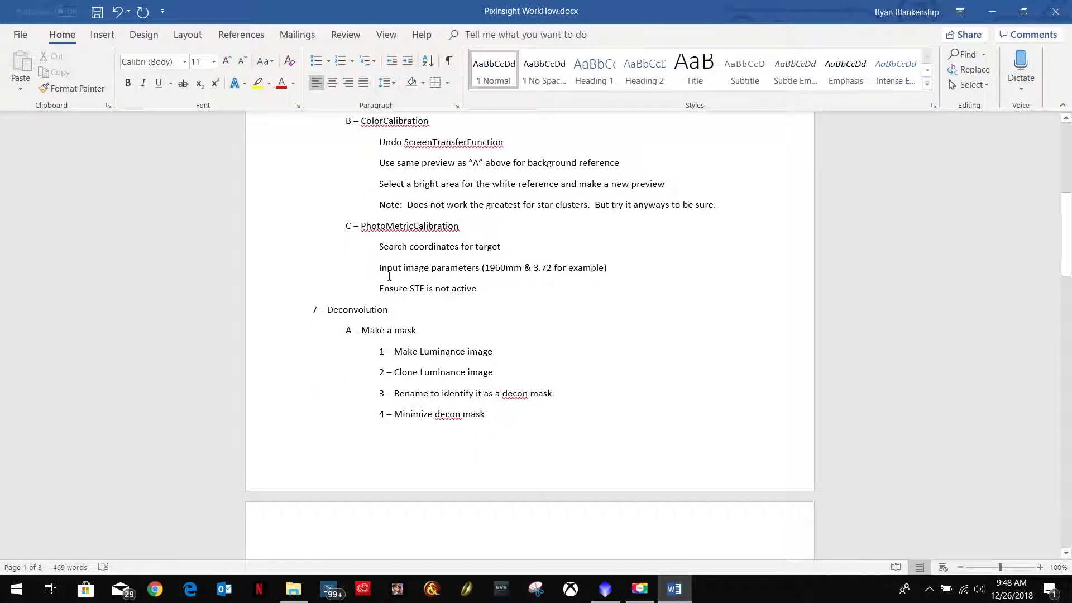
drag(379, 267, 607, 268)
click(487, 262)
drag(486, 266, 538, 271)
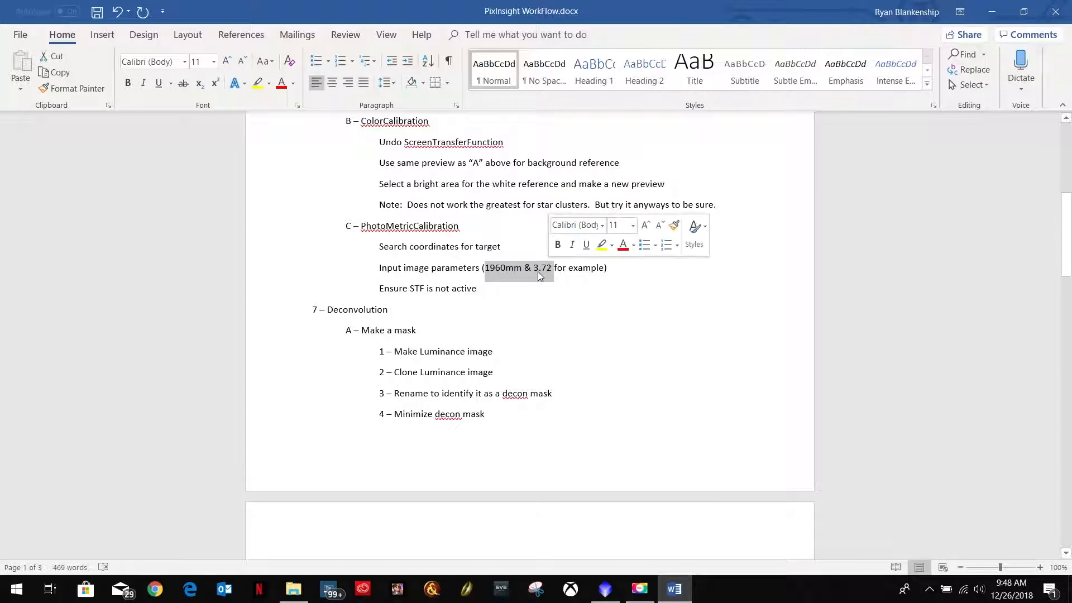
click(536, 271)
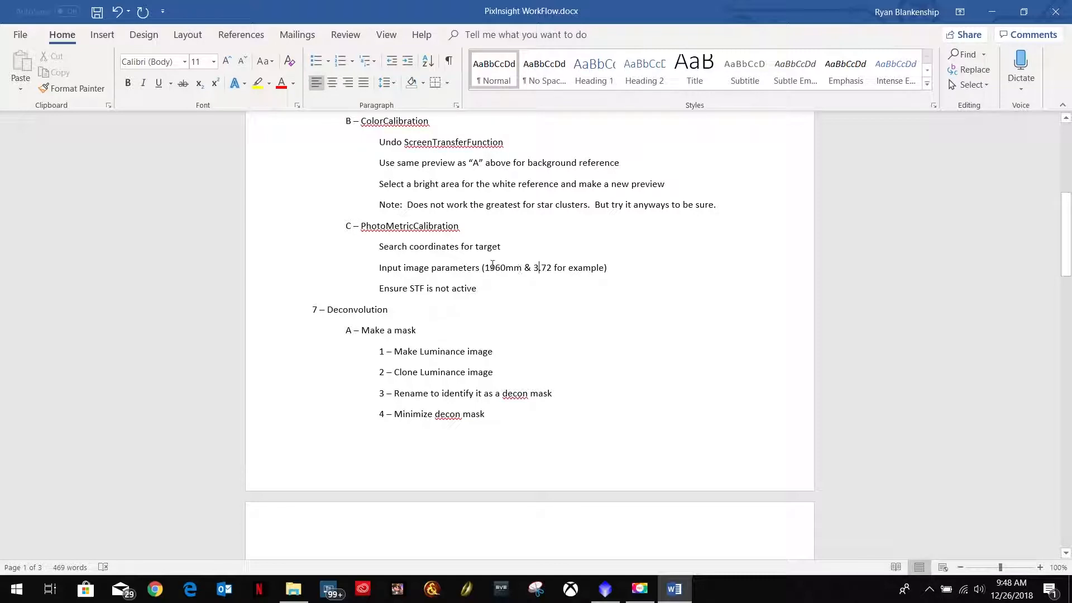
drag(483, 267, 524, 269)
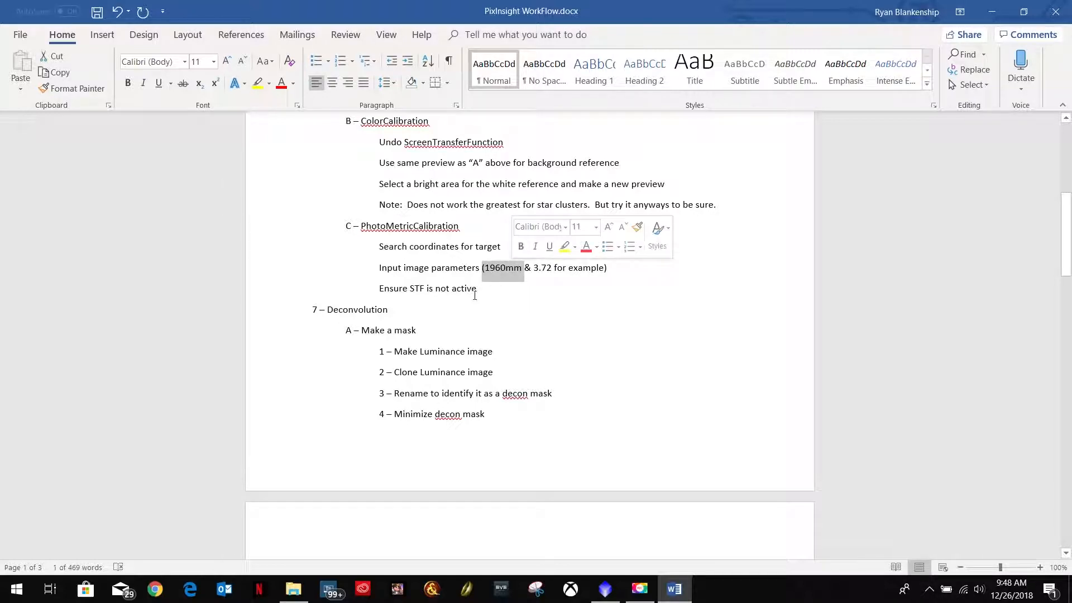
click(424, 270)
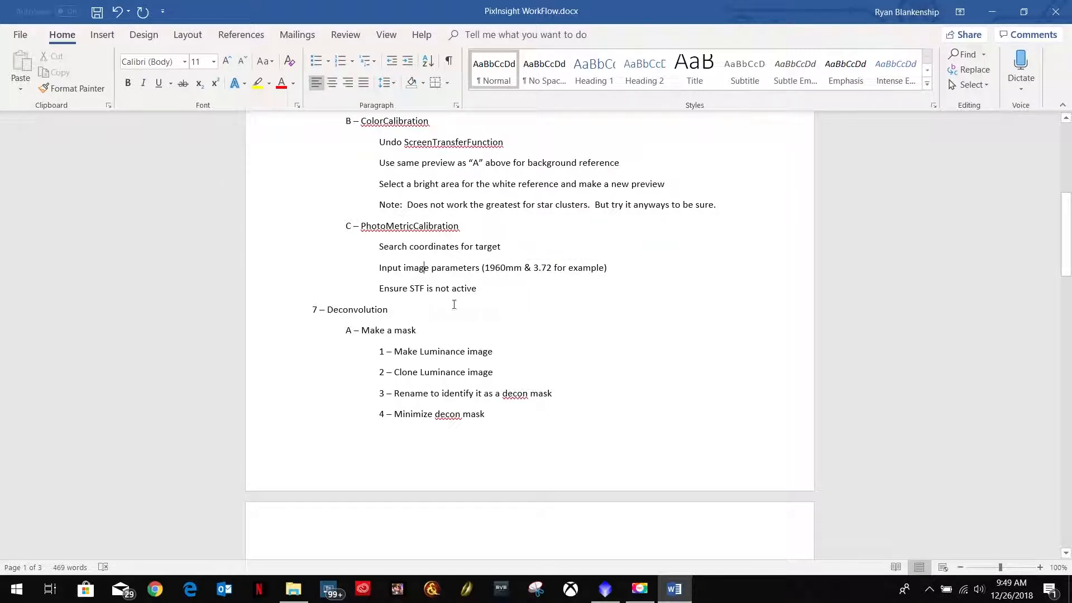
Step: Review the DynamicPSF notes, selecting the preferred star count and the 0.8 & 0.2 amplitude range
scroll(549, 284, down, 5)
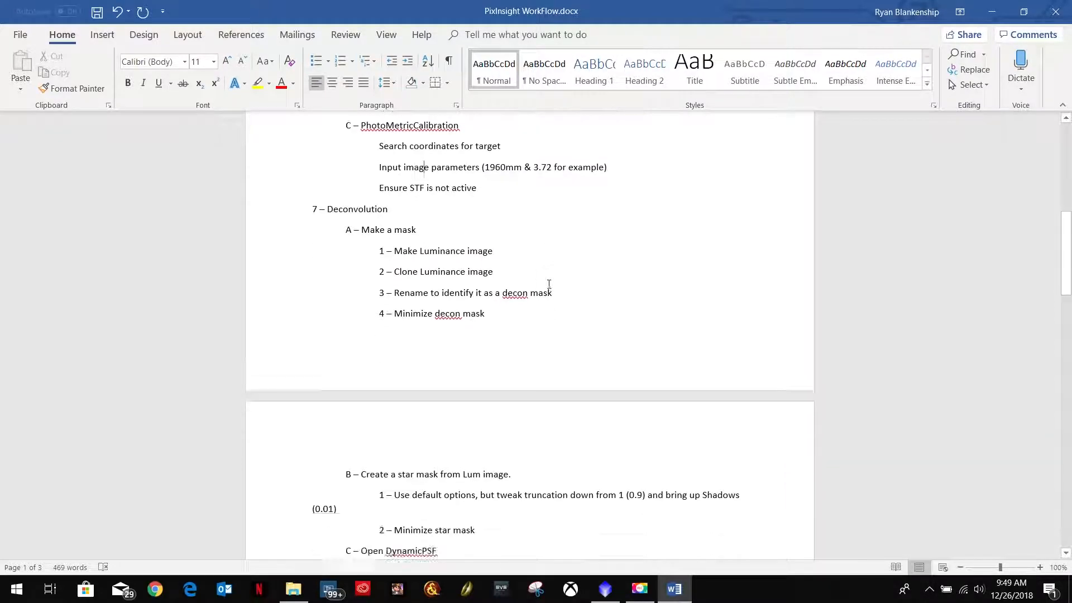
scroll(549, 284, down, 2)
scroll(549, 284, up, 18)
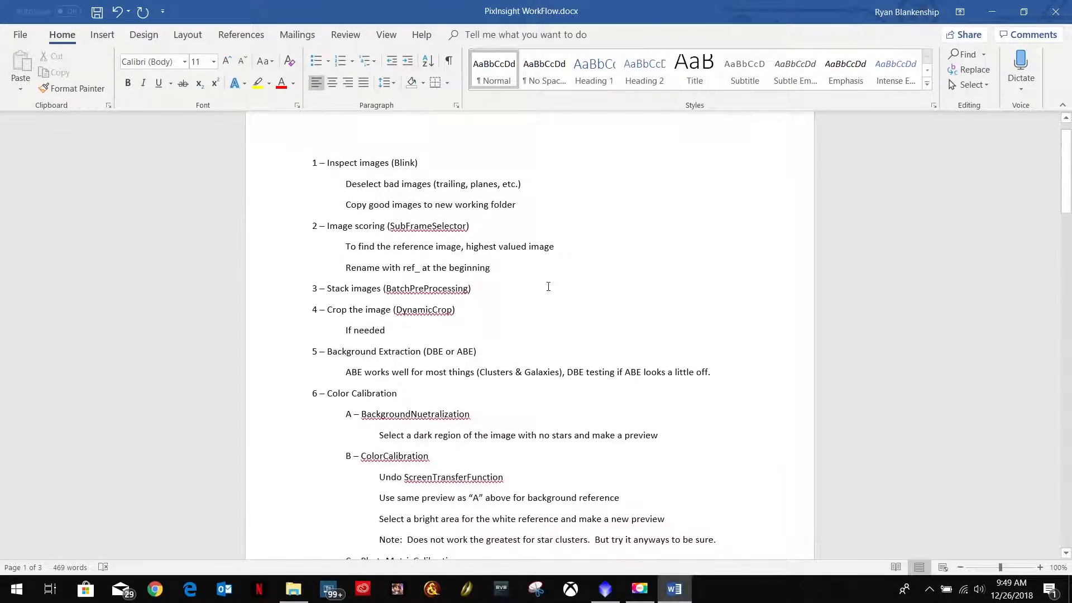
scroll(548, 291, down, 15)
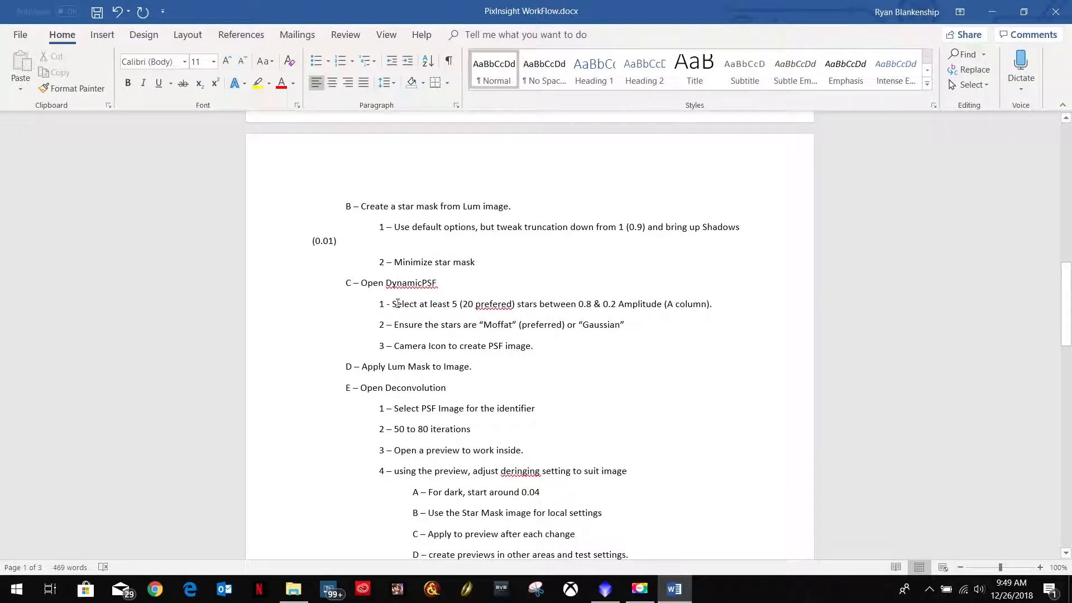
drag(394, 301, 511, 304)
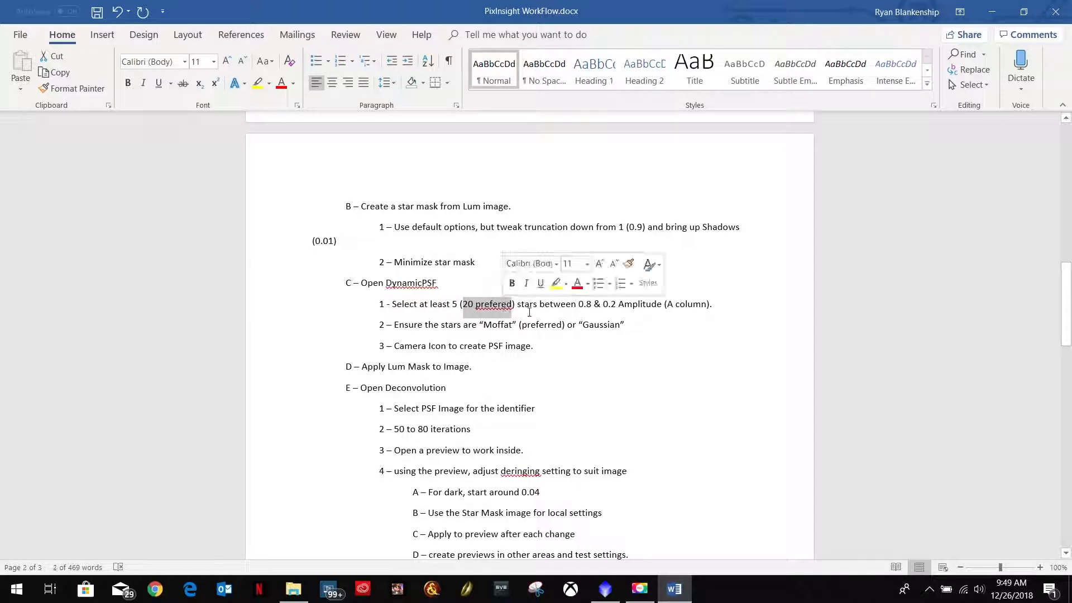
click(584, 304)
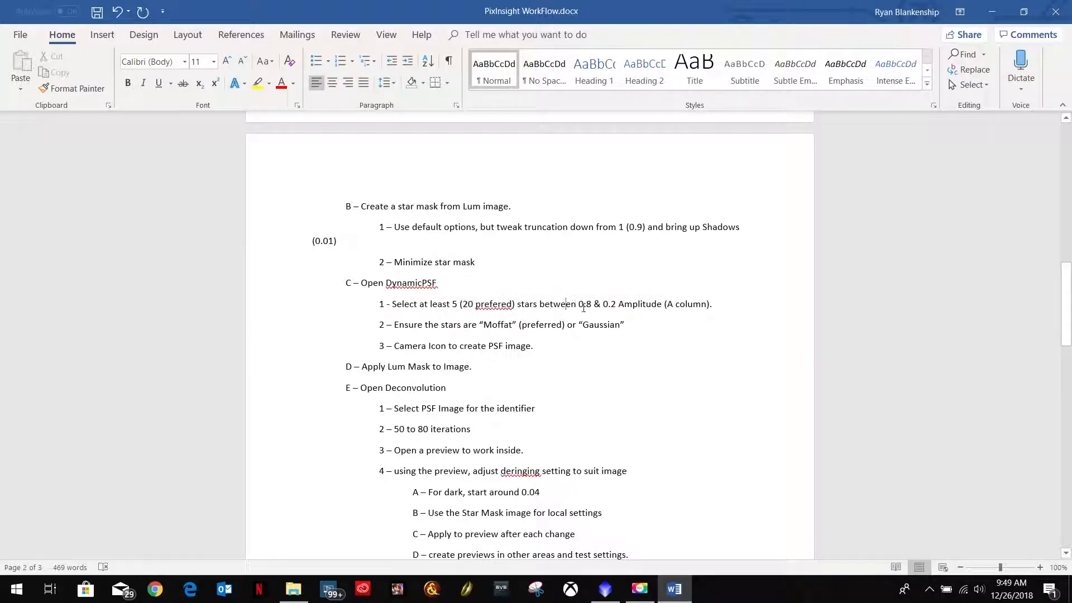
drag(579, 303, 618, 304)
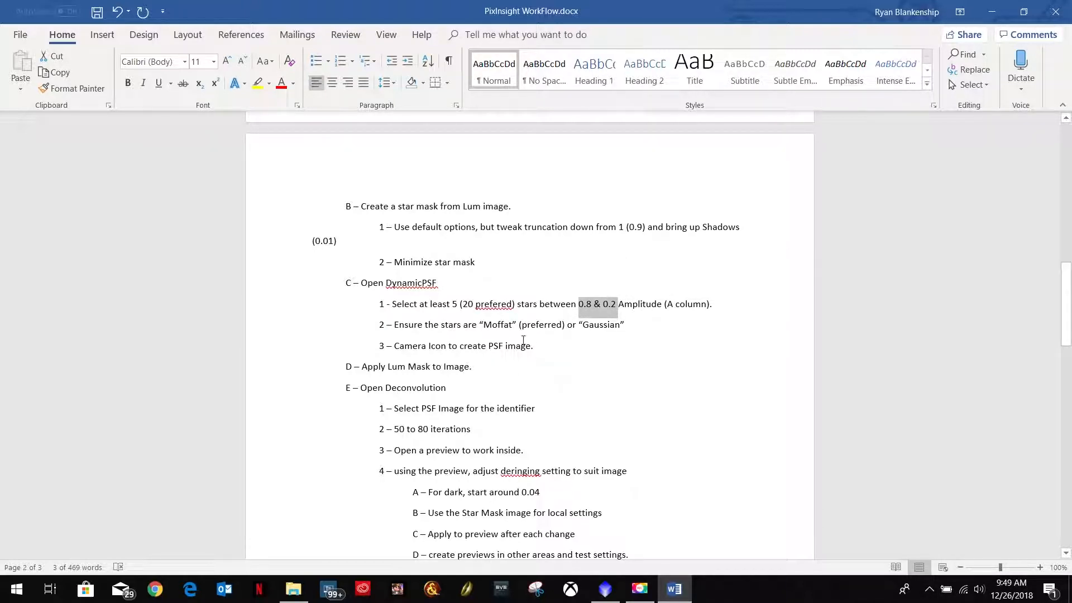
scroll(509, 337, up, 14)
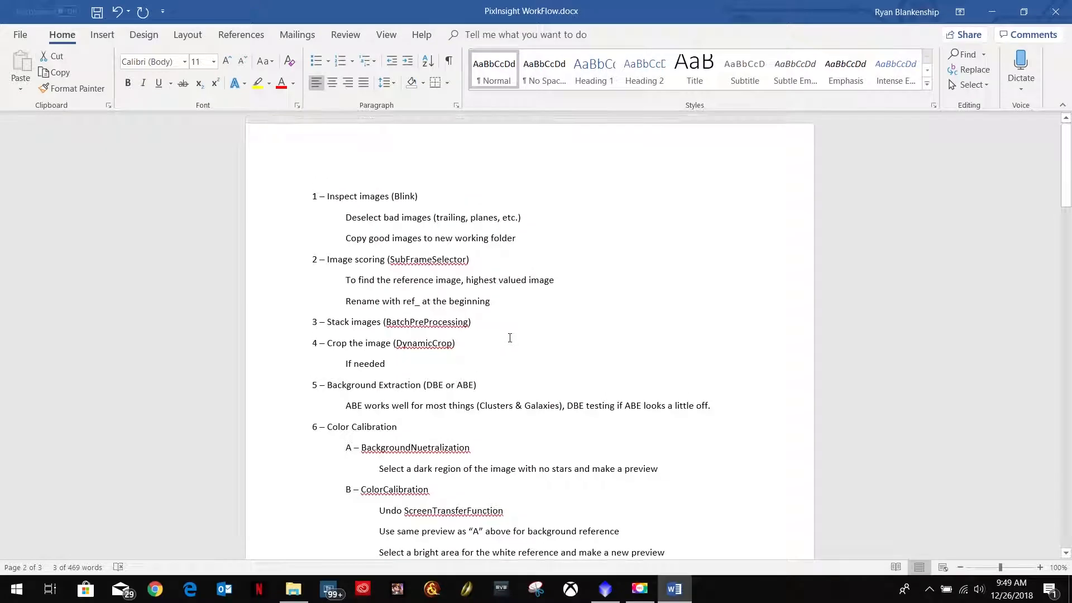
Step: Load the saved process icons into the PixInsight workspace
click(990, 10)
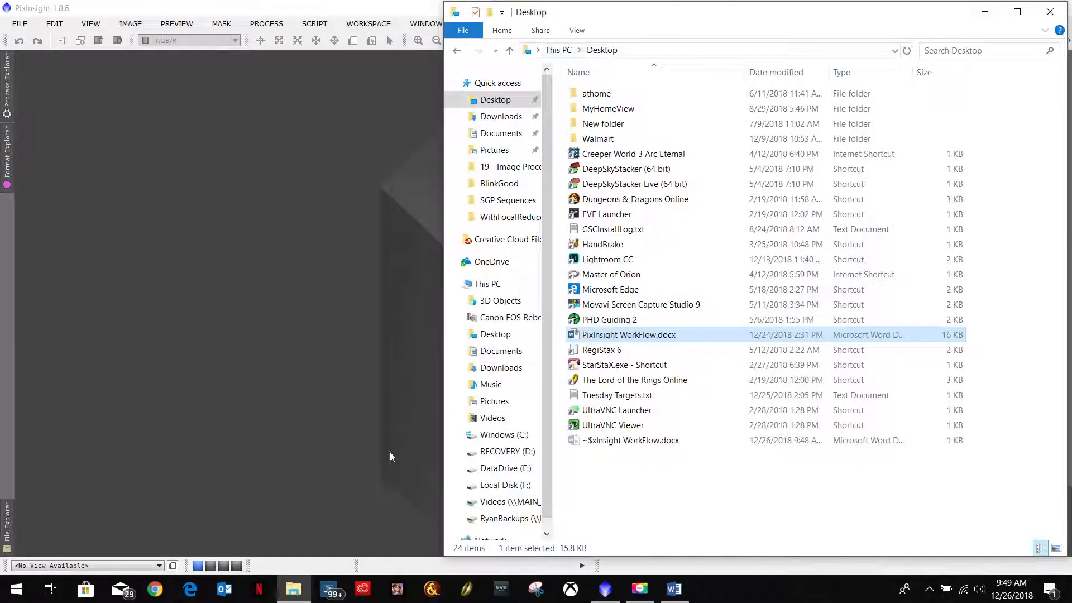
click(995, 13)
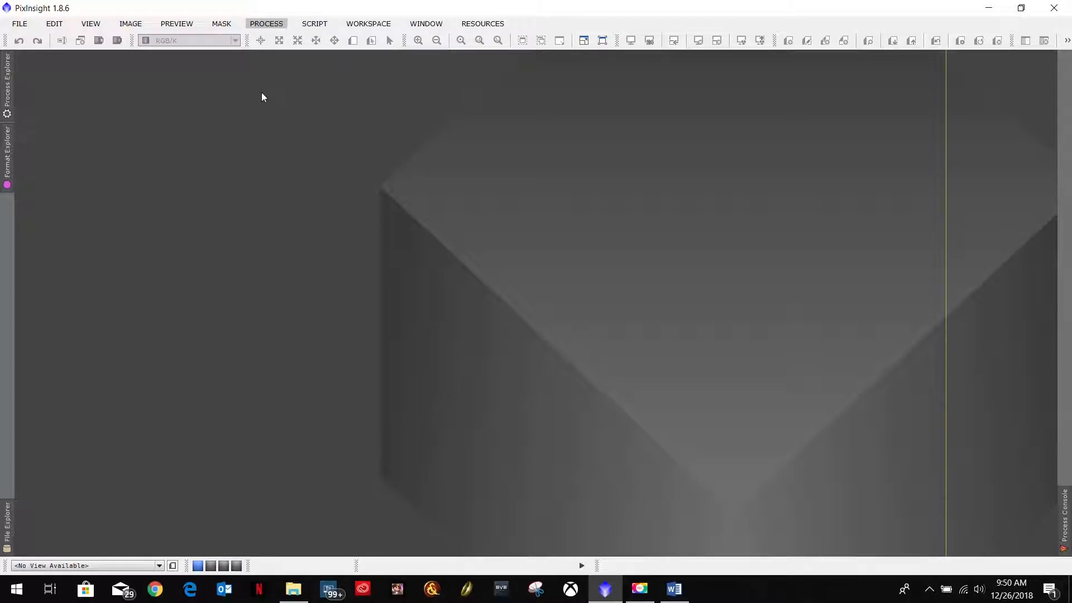
right_click(984, 263)
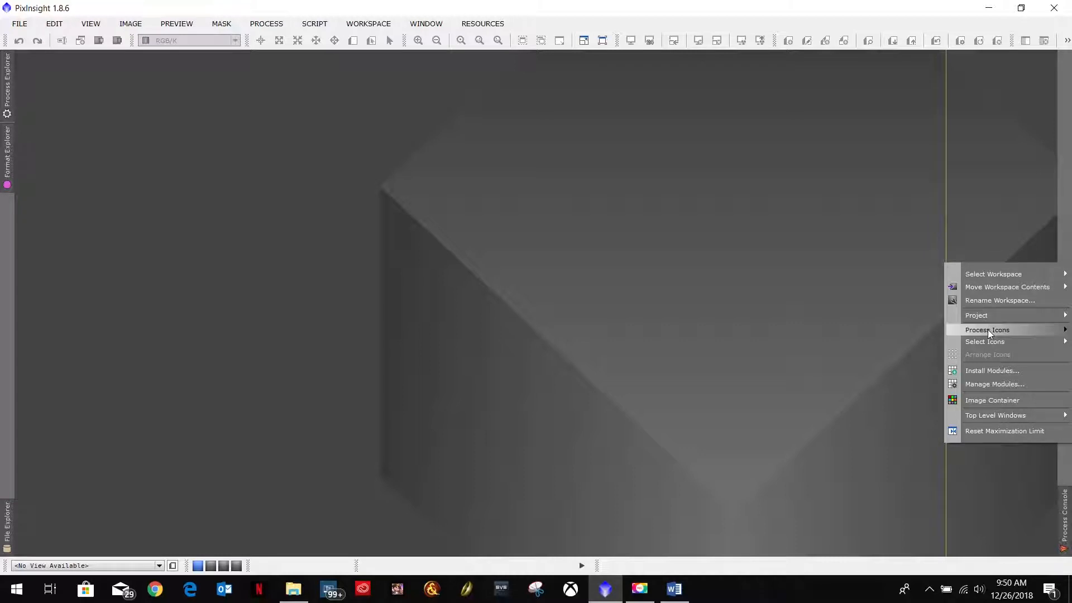
mouse_move(987, 329)
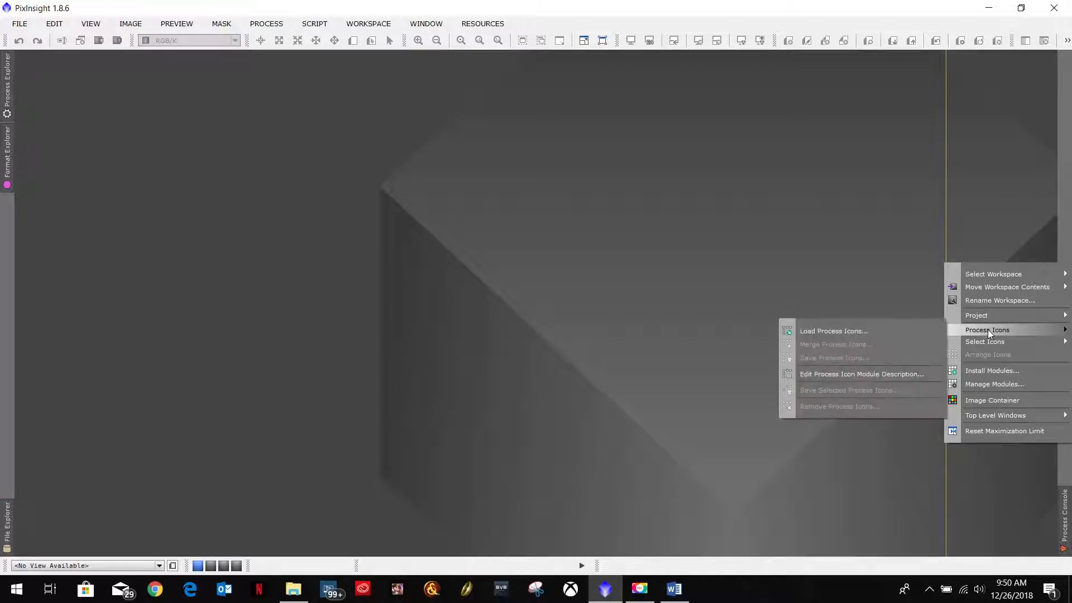
click(833, 331)
scroll(288, 285, down, 1)
double_click(195, 335)
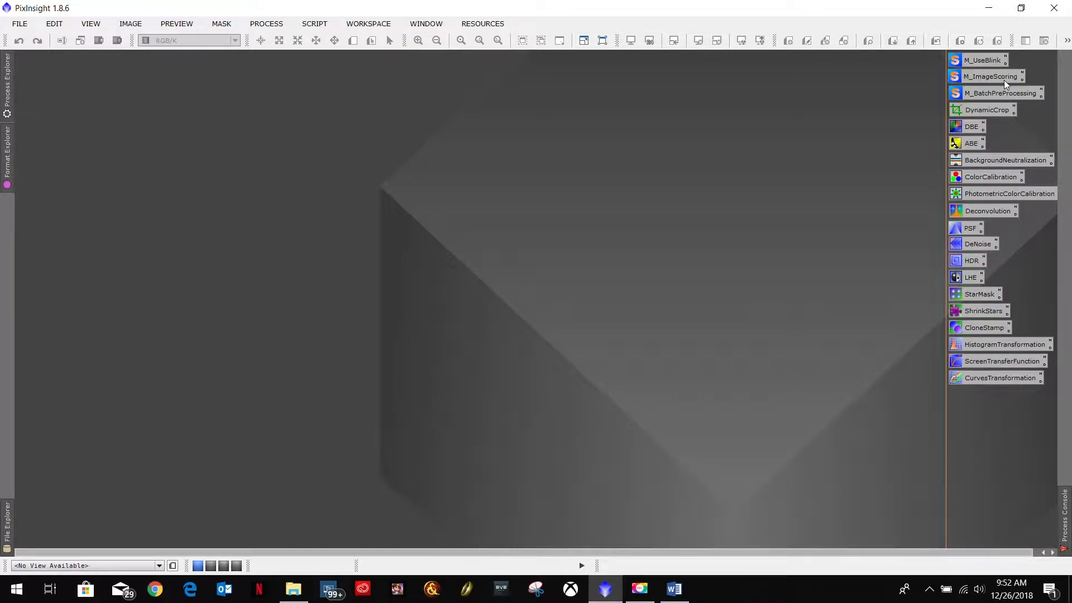
click(673, 588)
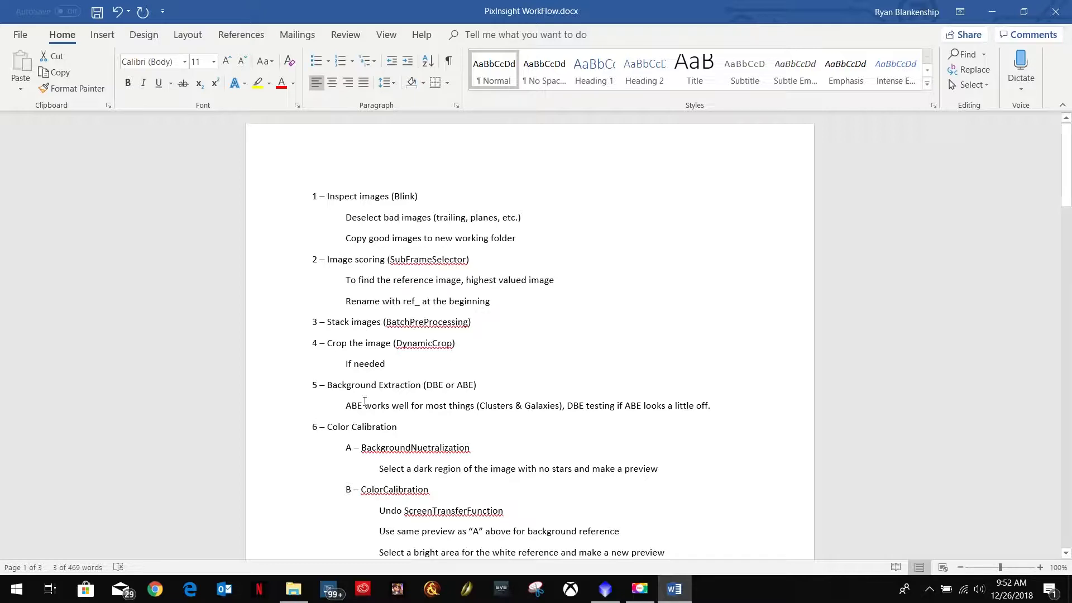
click(991, 11)
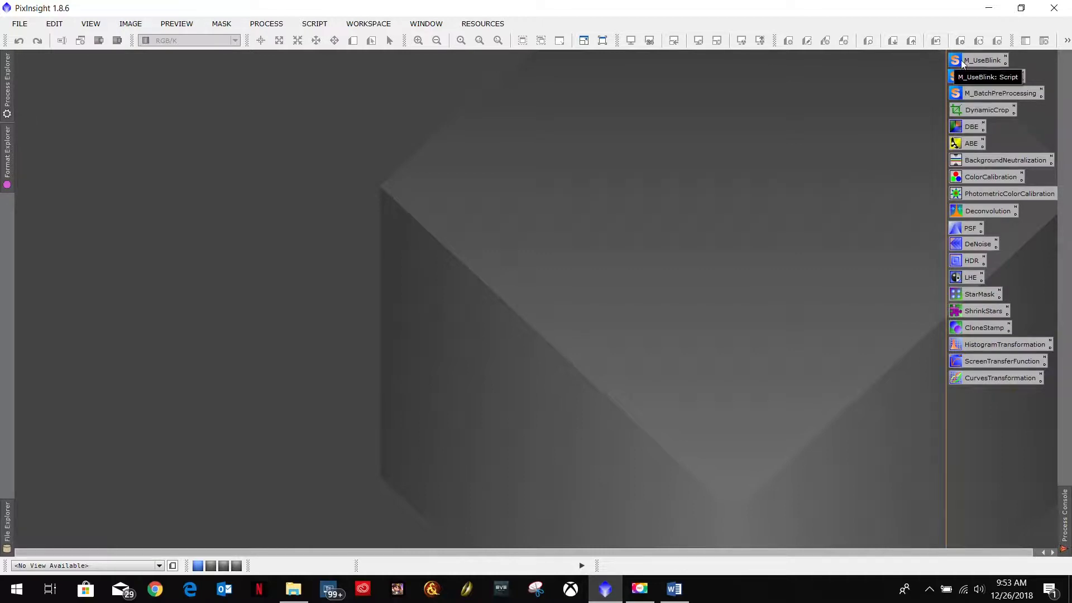
Step: Inspect the M_UseBlink script icon's parameters and close it
double_click(985, 58)
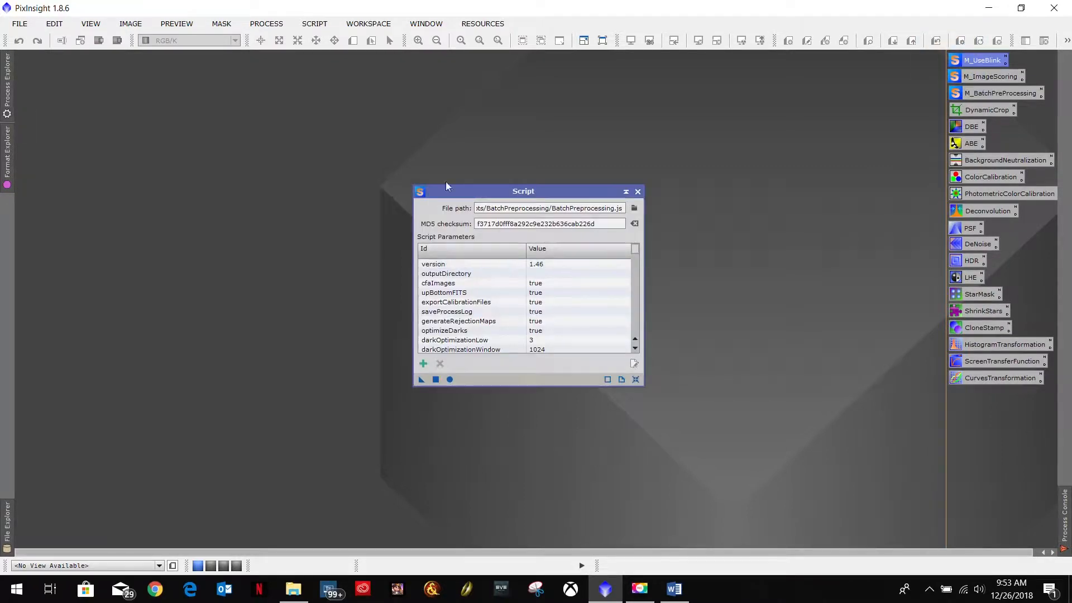
click(638, 192)
click(571, 93)
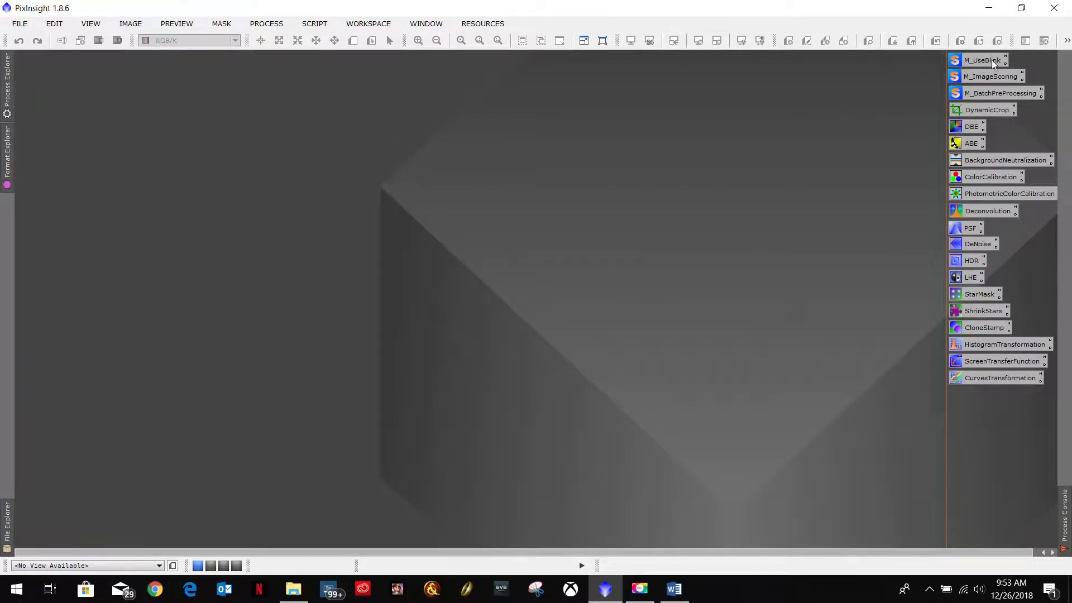
Step: Open the Blink process from the full process list and reposition its window in the workspace
click(314, 23)
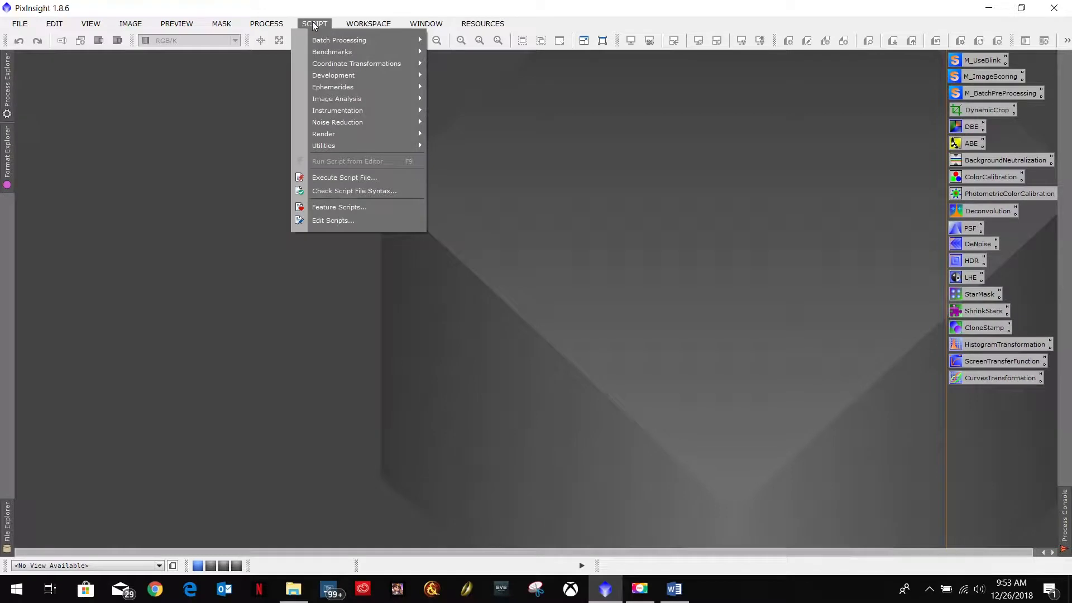
mouse_move(267, 25)
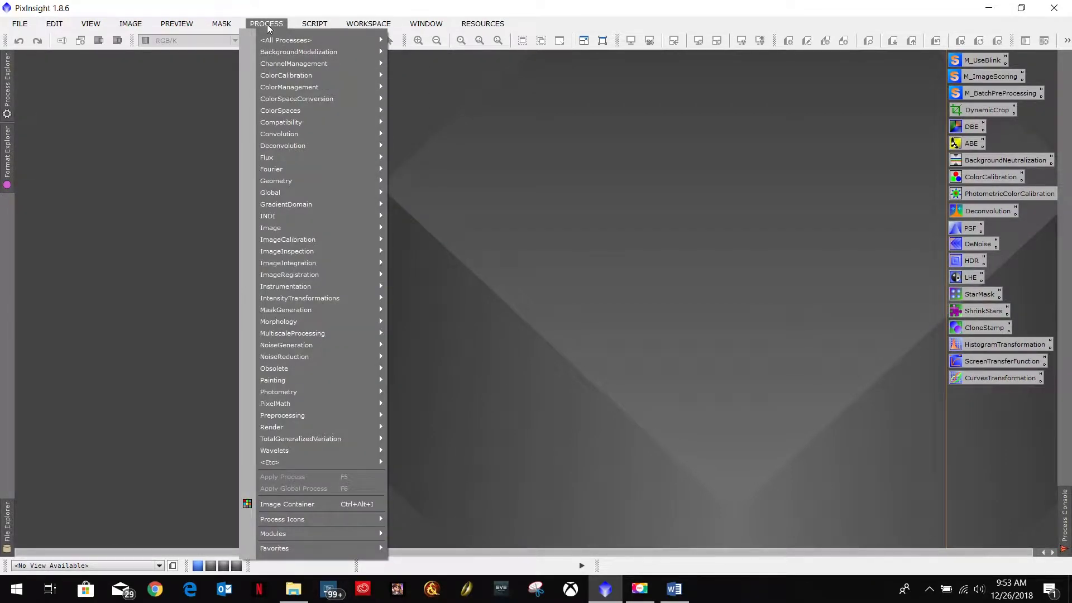
mouse_move(286, 40)
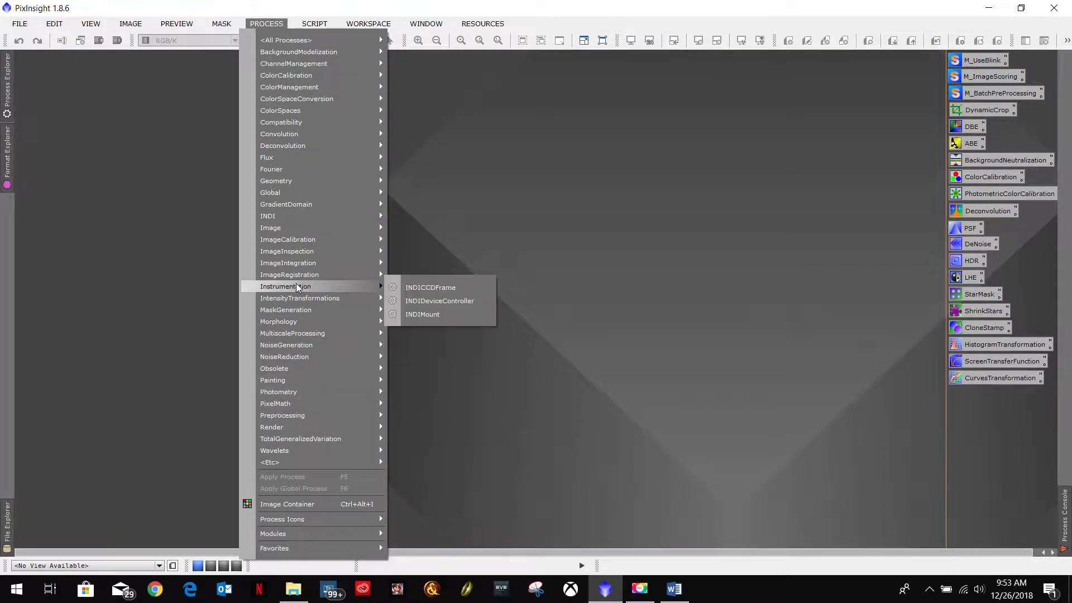
mouse_move(297, 245)
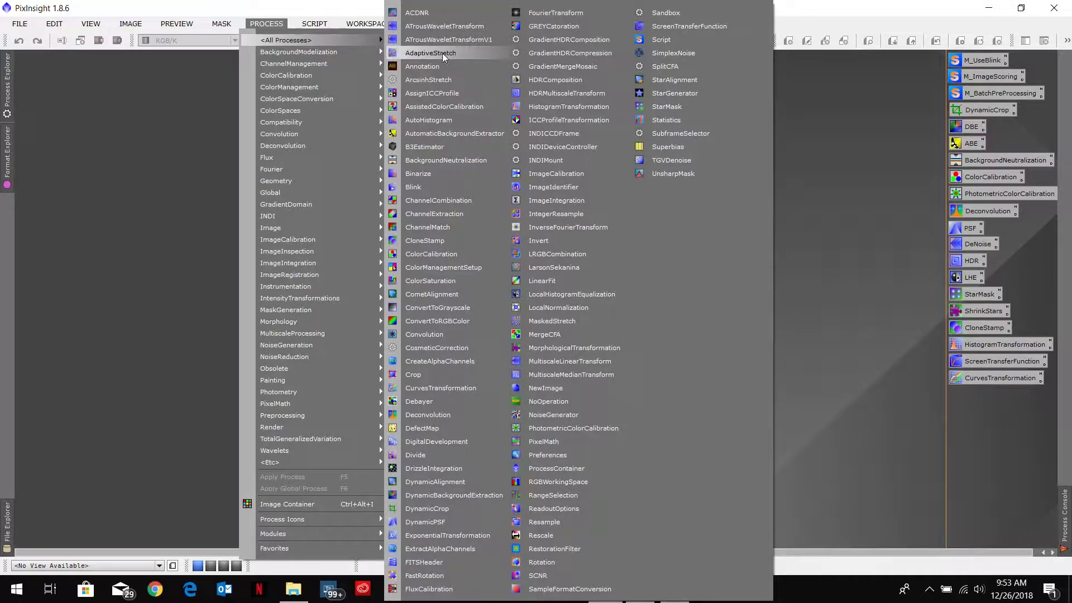
click(420, 187)
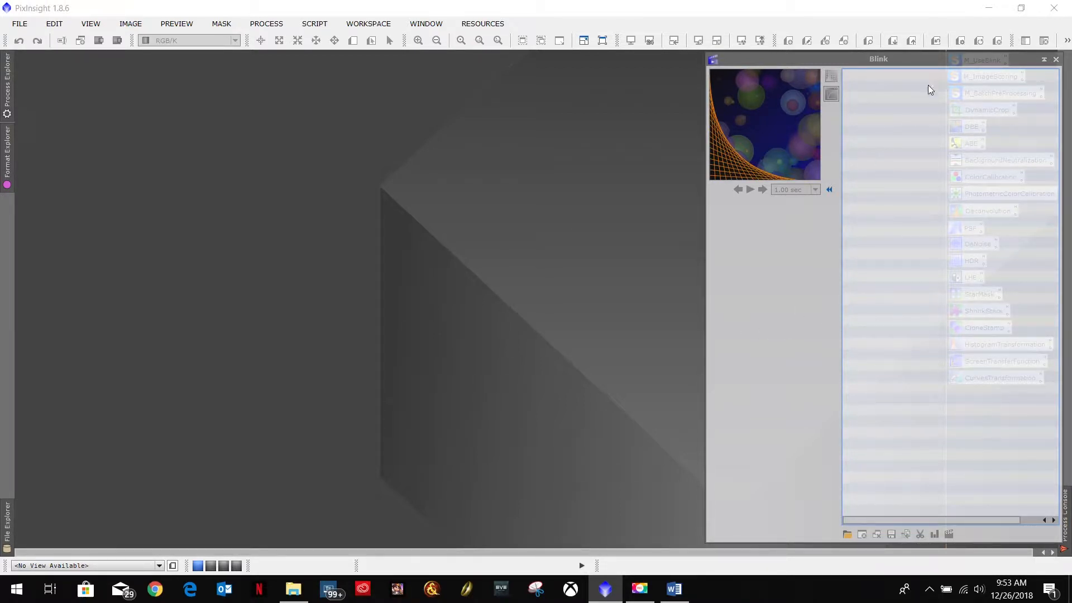
drag(949, 62, 266, 62)
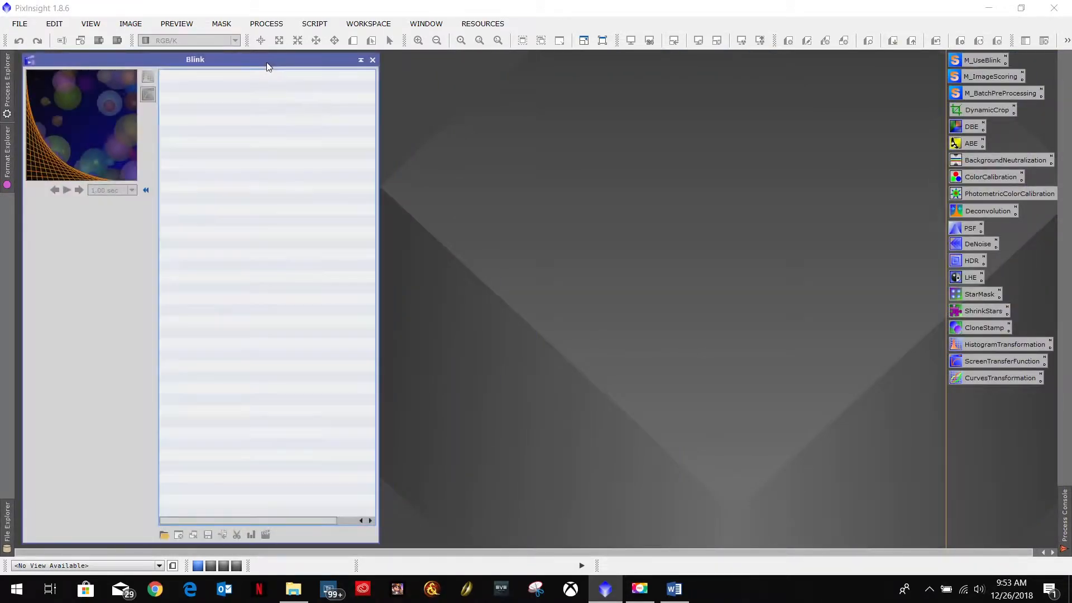
Step: Add all the M103 Open Cluster light frames from the WithFocalReducer folder to Blink
click(164, 535)
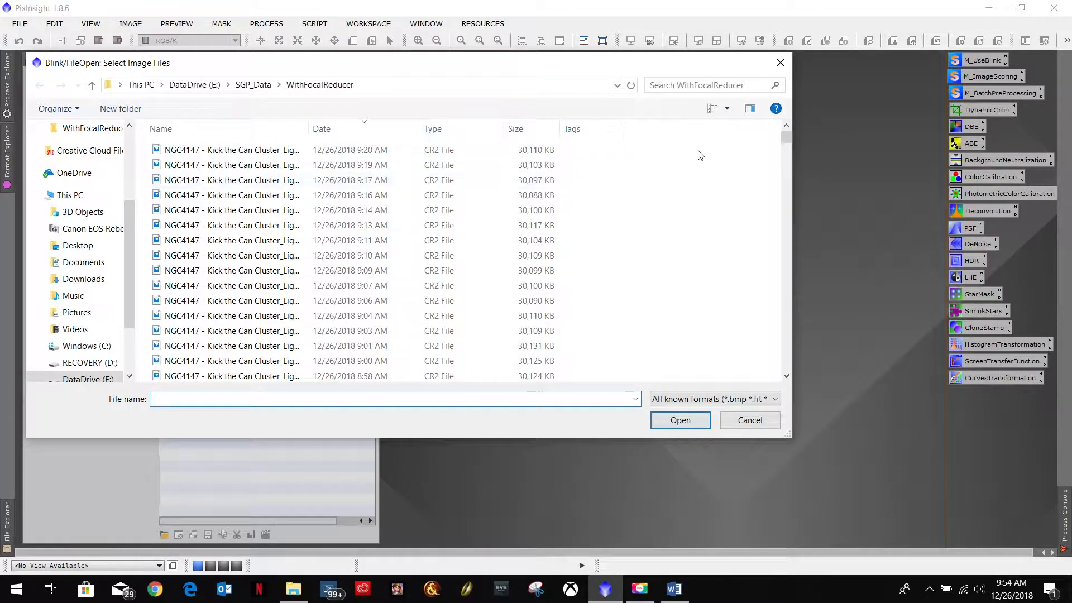
drag(786, 136, 792, 372)
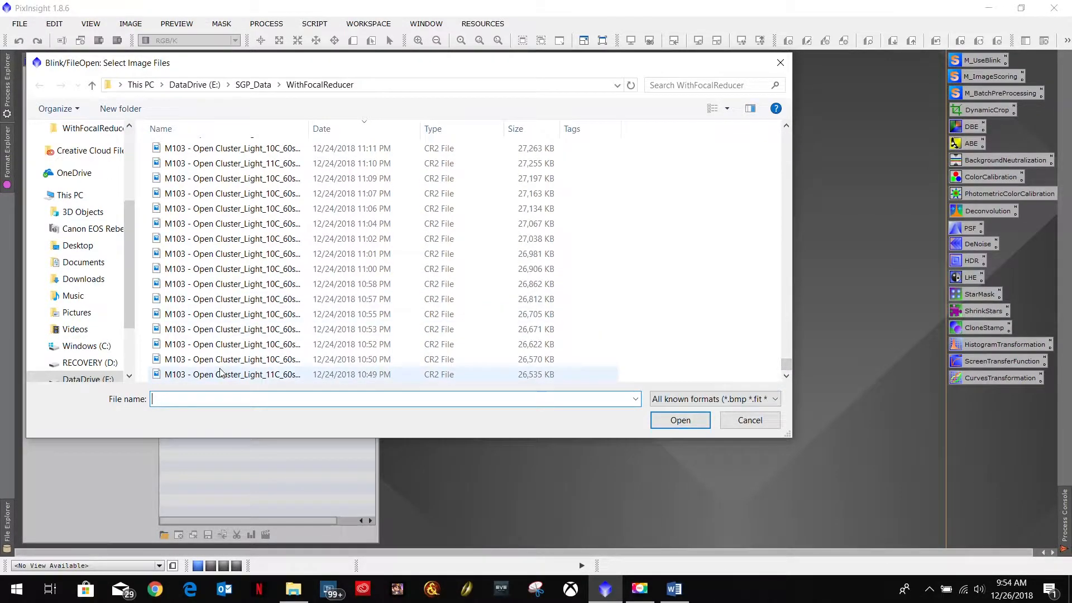
click(281, 375)
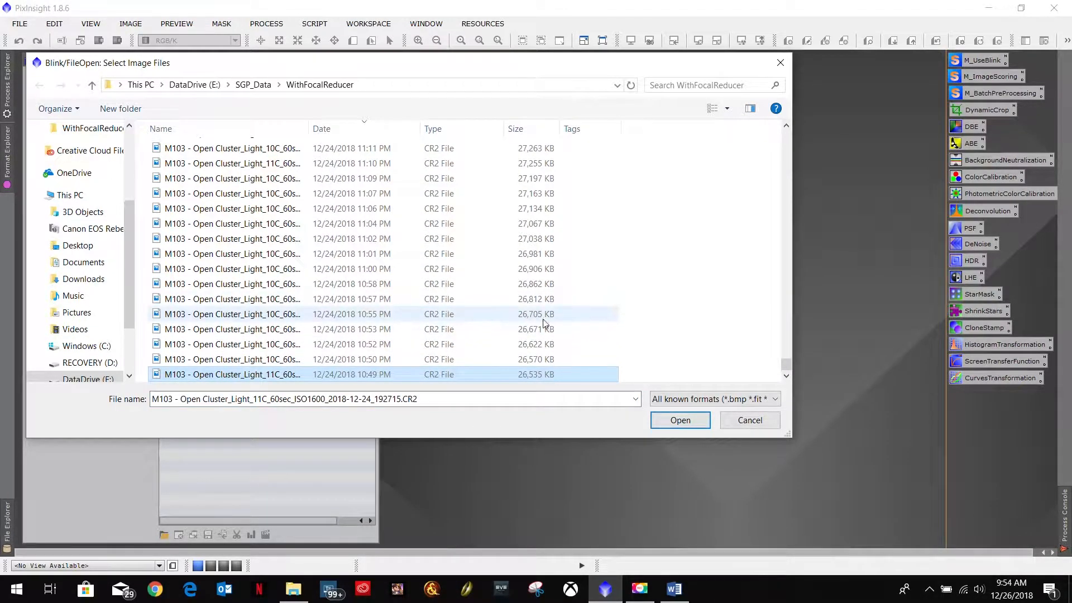
scroll(524, 310, up, 7)
scroll(519, 309, up, 8)
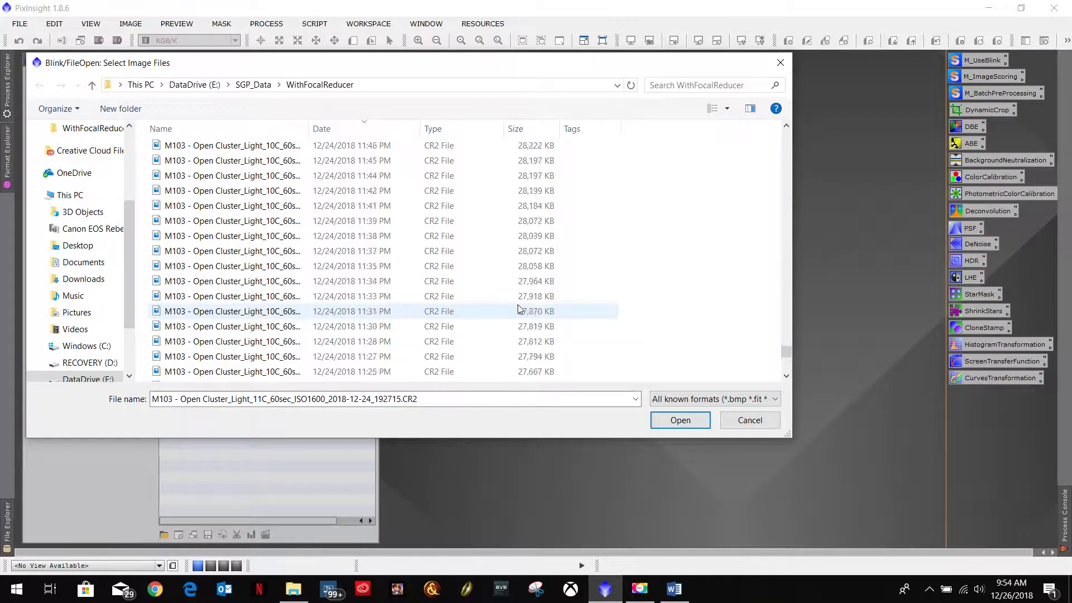
scroll(519, 308, up, 10)
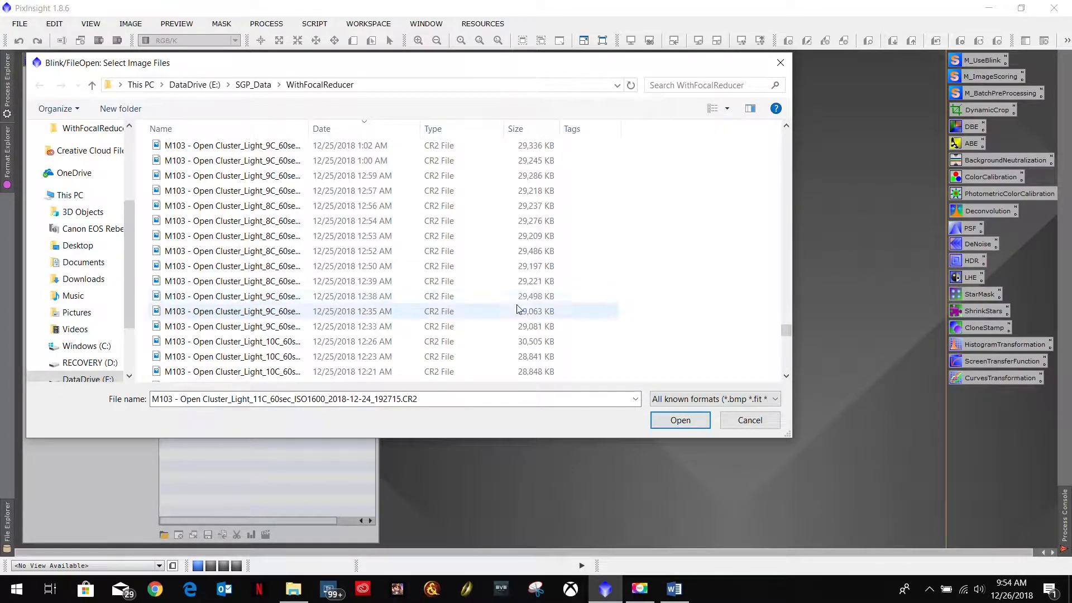
scroll(519, 308, up, 4)
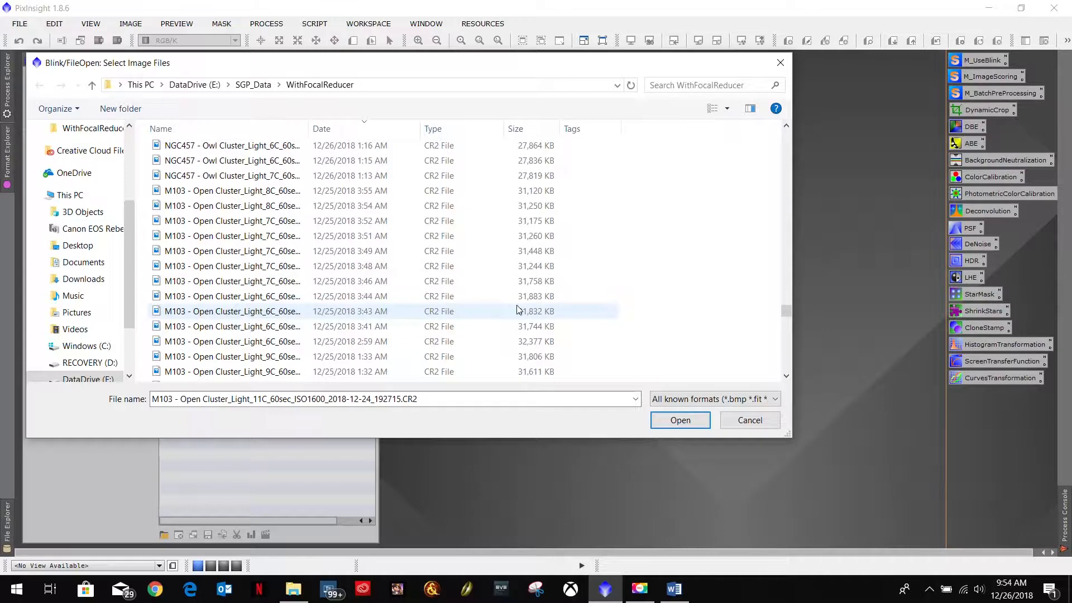
shift+click(205, 192)
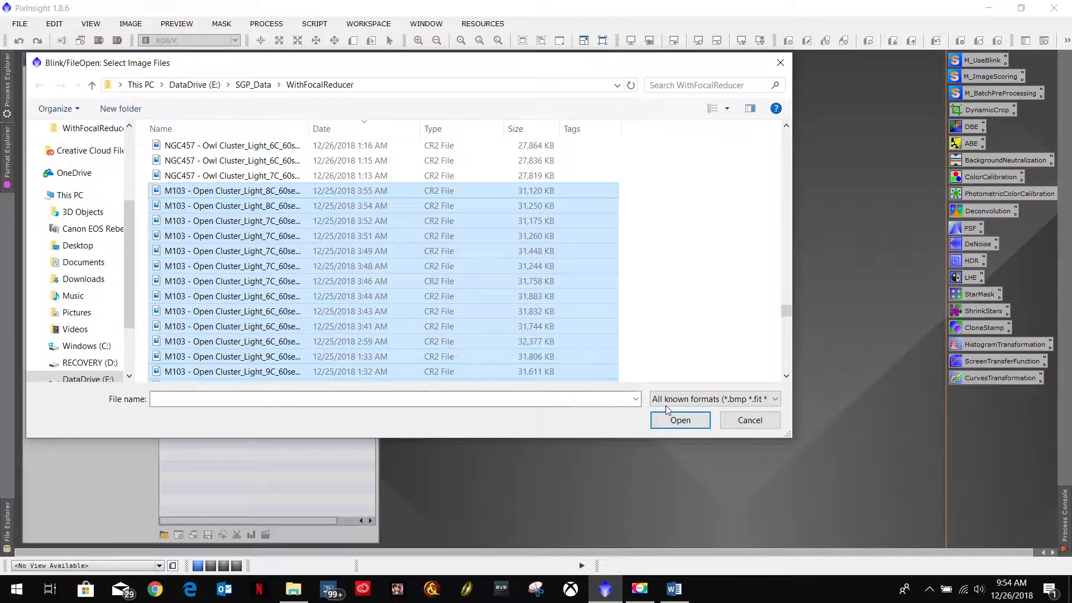
click(676, 420)
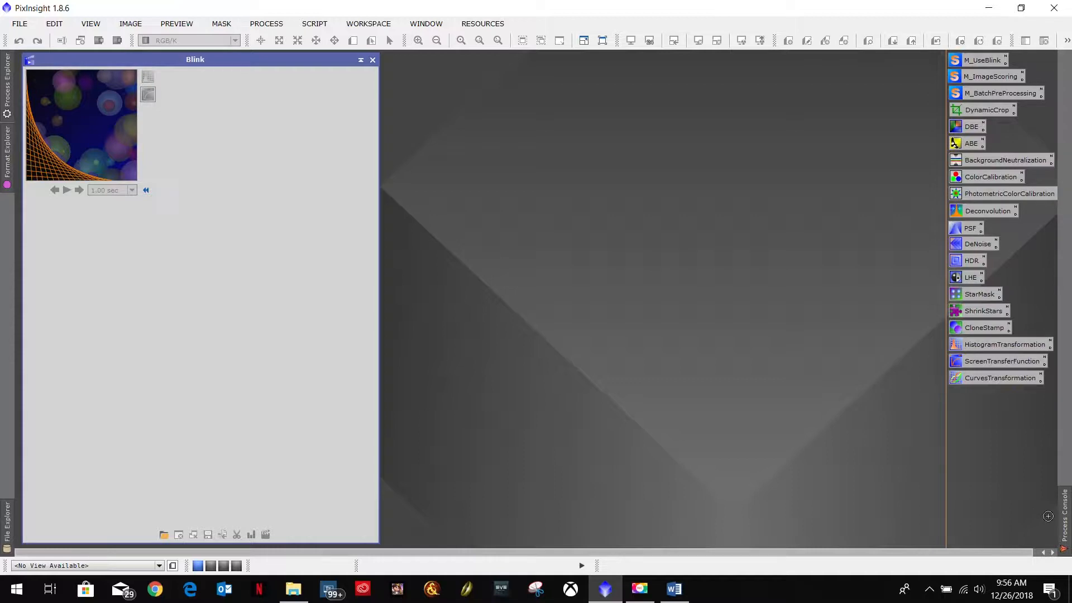
Step: Check the Process Console for the frame loading progress
click(1065, 529)
mouse_move(1067, 522)
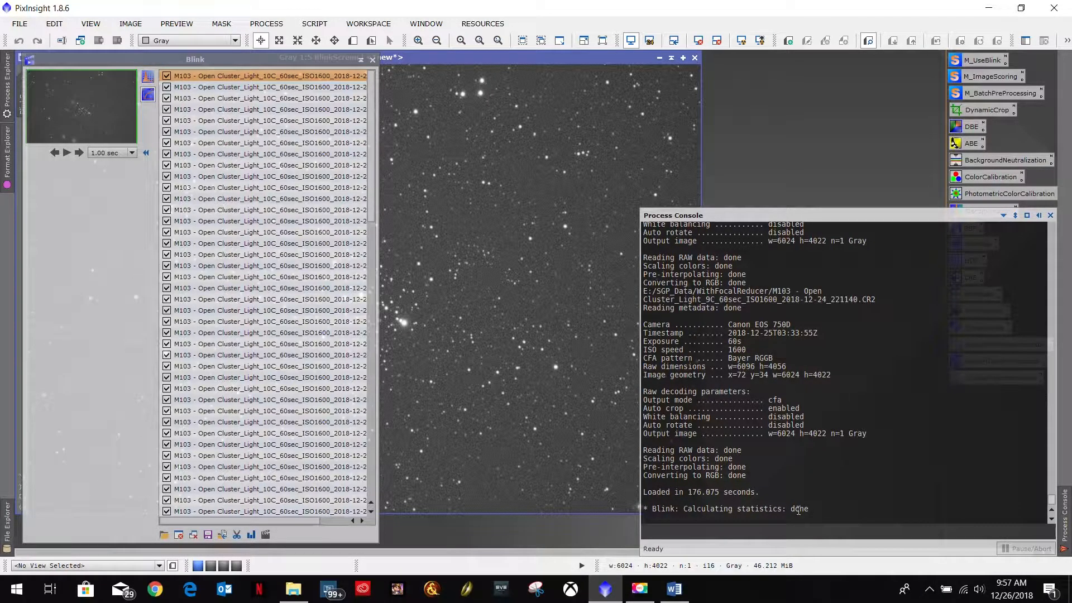
drag(817, 506, 643, 507)
click(771, 492)
Step: Move the Blink window beside the blink screen and set the animation interval to 1.00 sec
drag(147, 61, 807, 52)
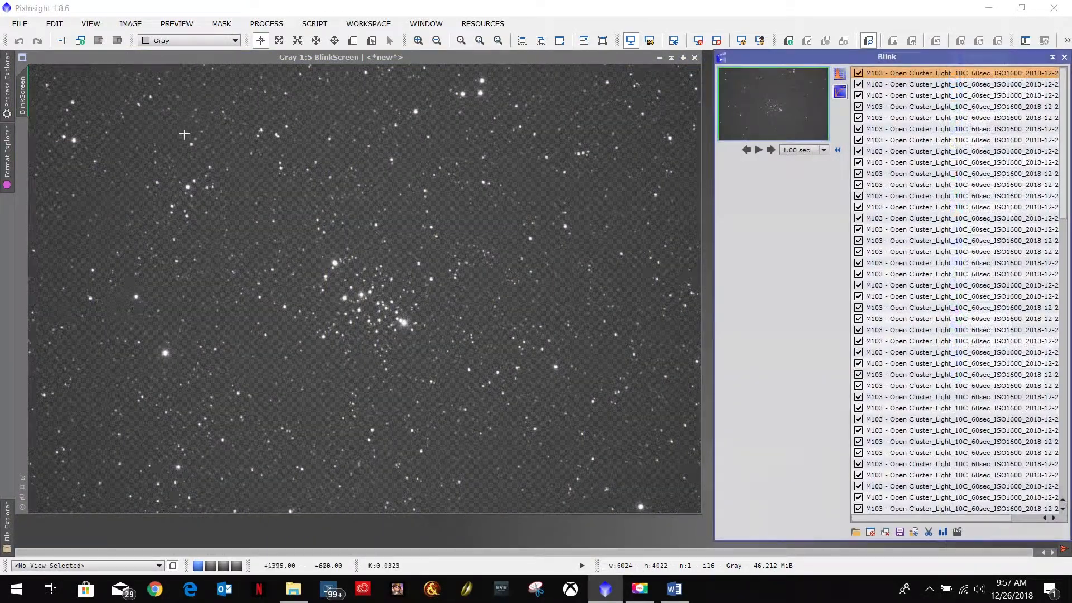
click(206, 56)
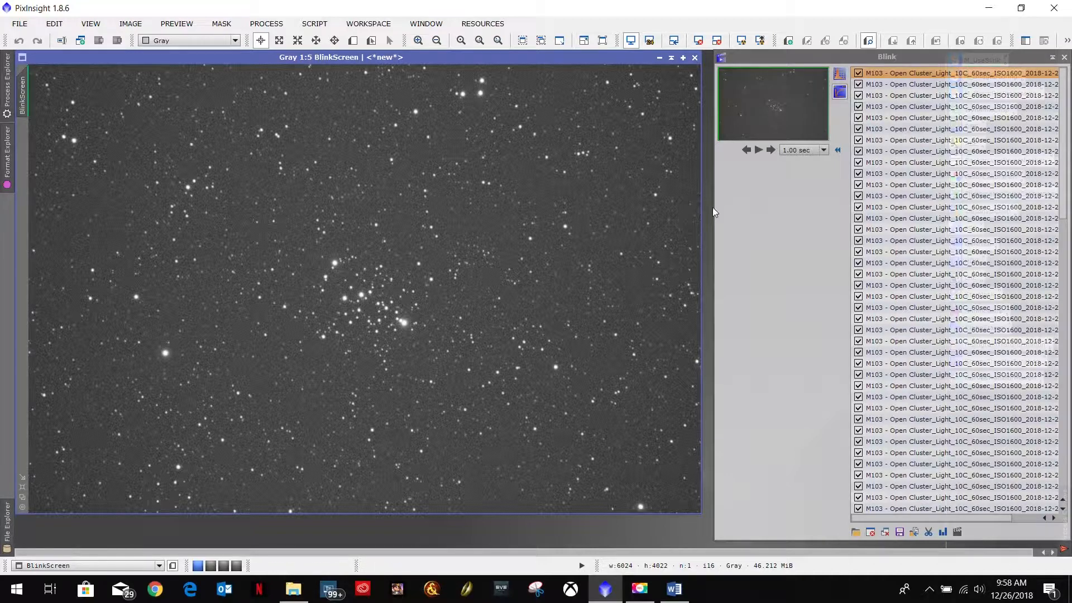
click(822, 150)
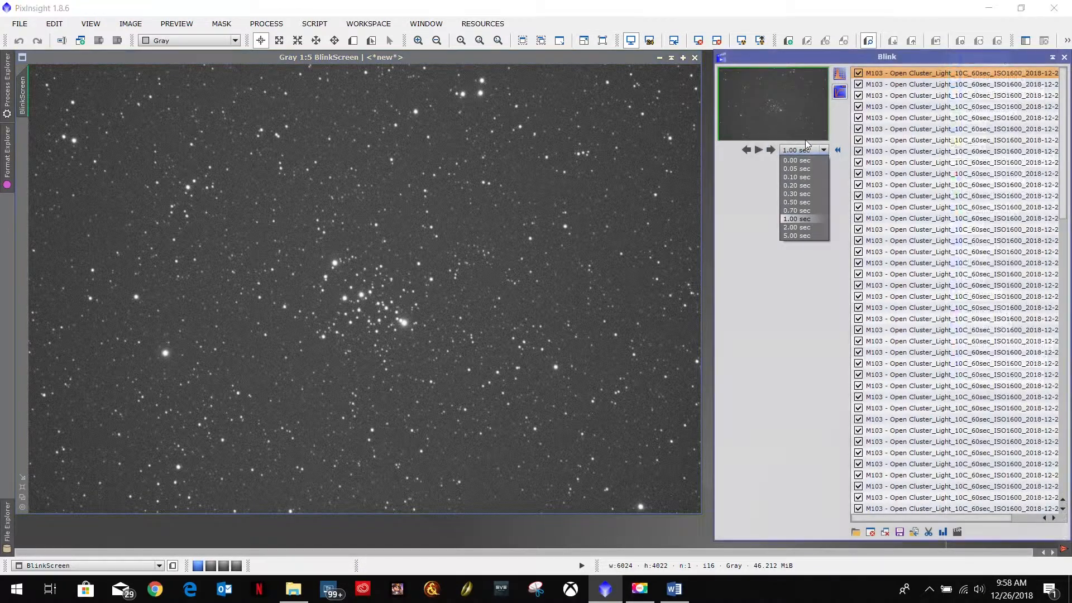
click(797, 220)
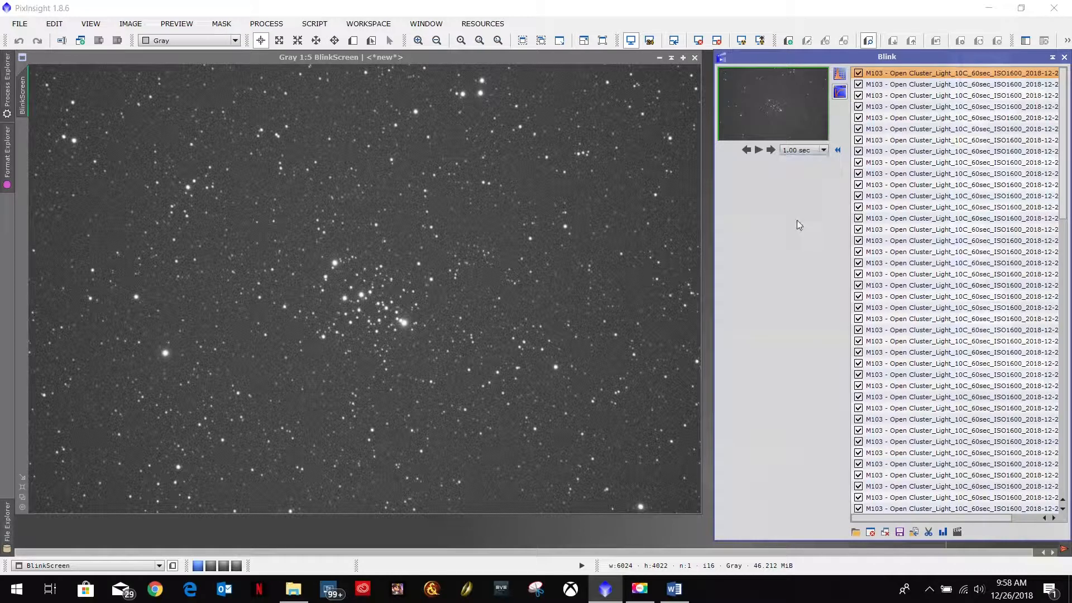
Step: Step through the frames and play the blink animation to inspect the subframes for bad ones
click(770, 151)
click(770, 151)
click(770, 151)
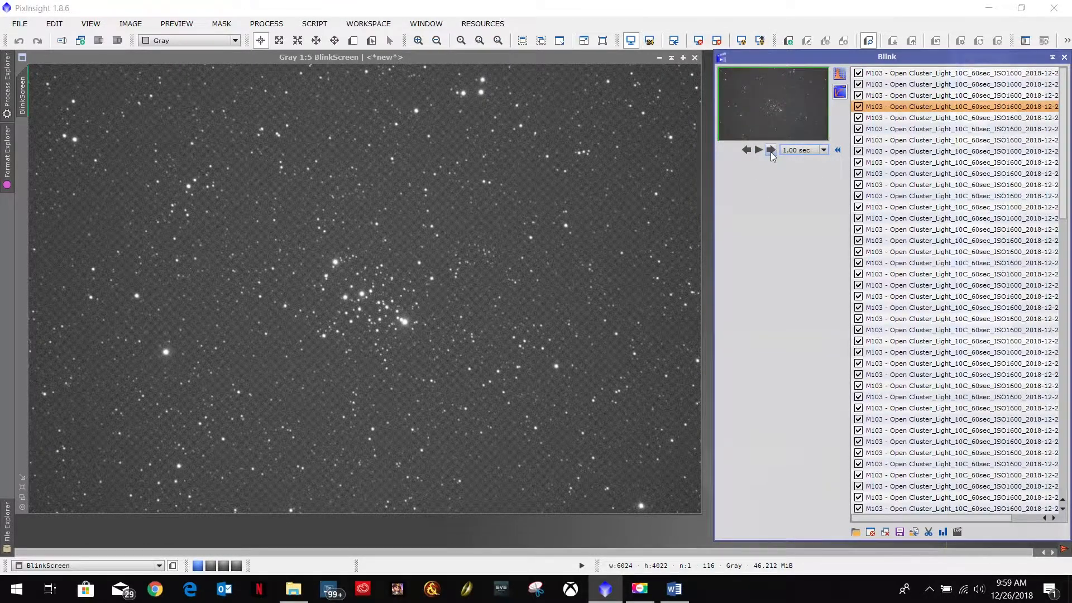
click(770, 151)
click(746, 149)
click(745, 149)
click(746, 149)
click(745, 150)
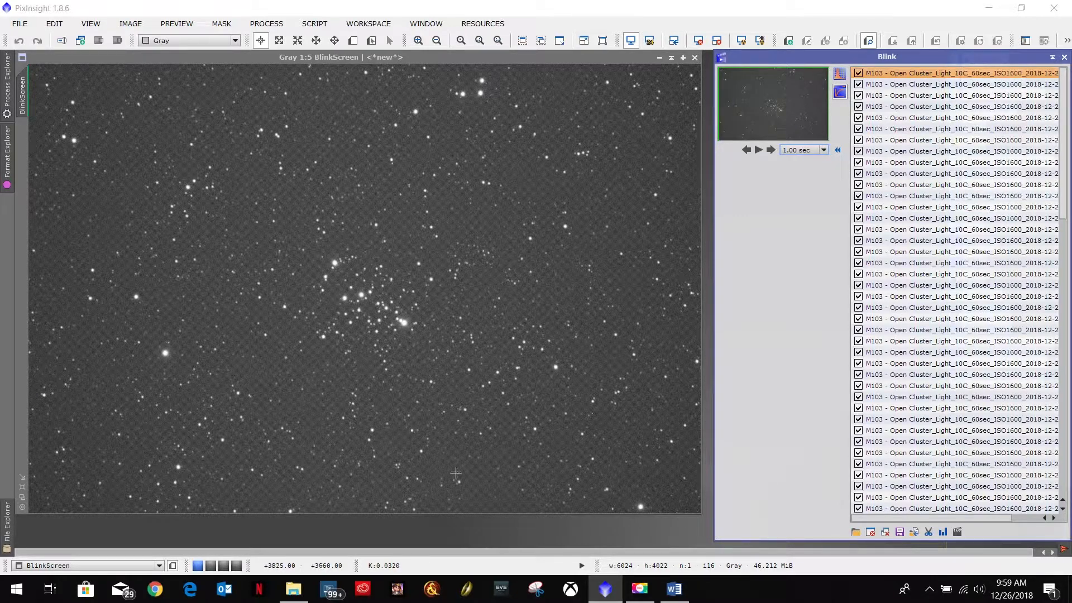
click(759, 150)
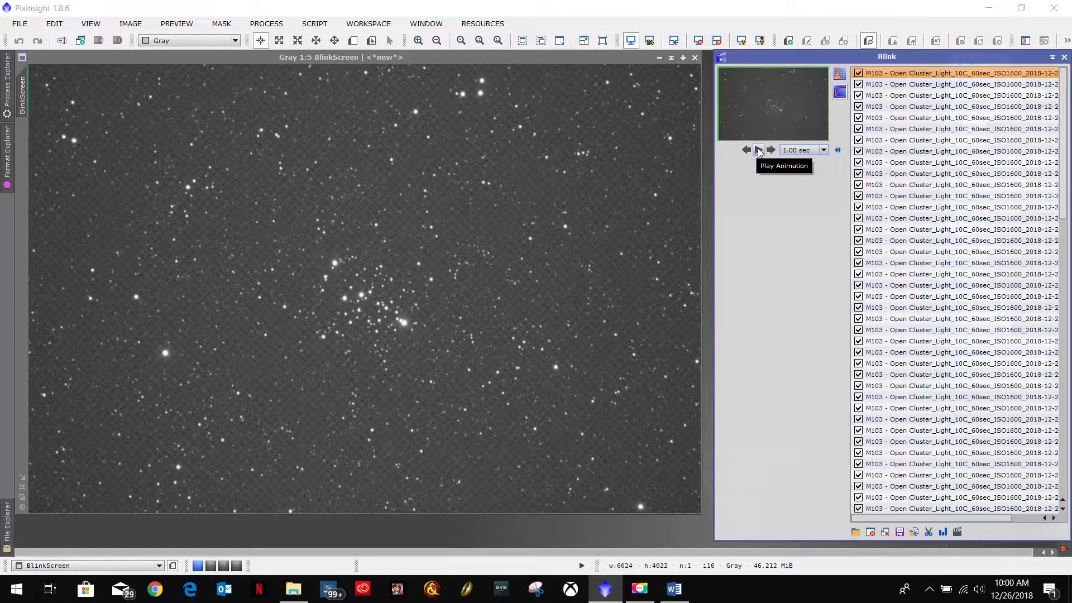
click(759, 151)
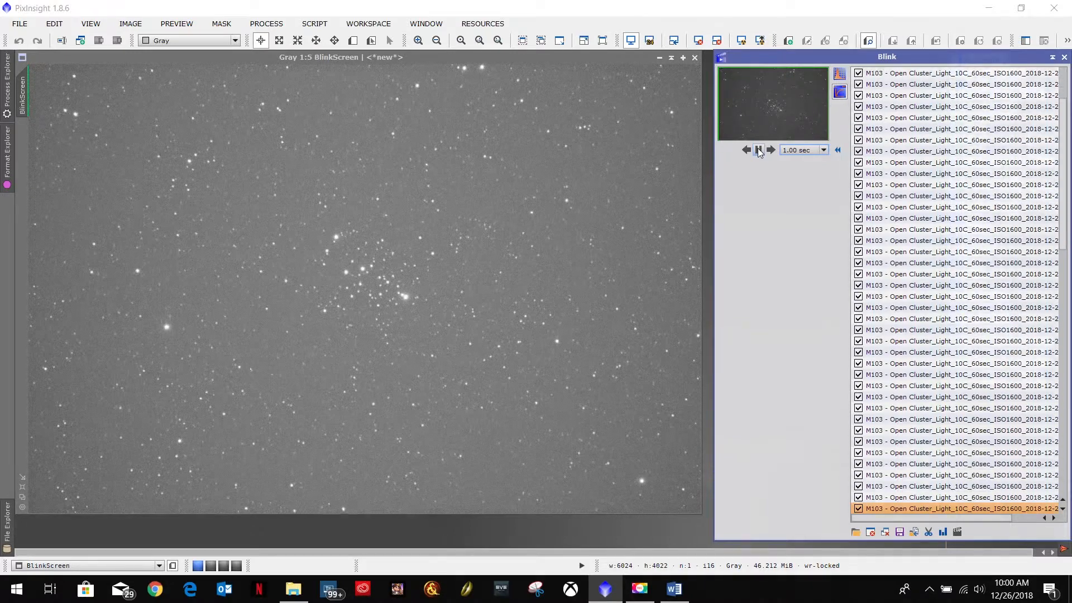
click(759, 151)
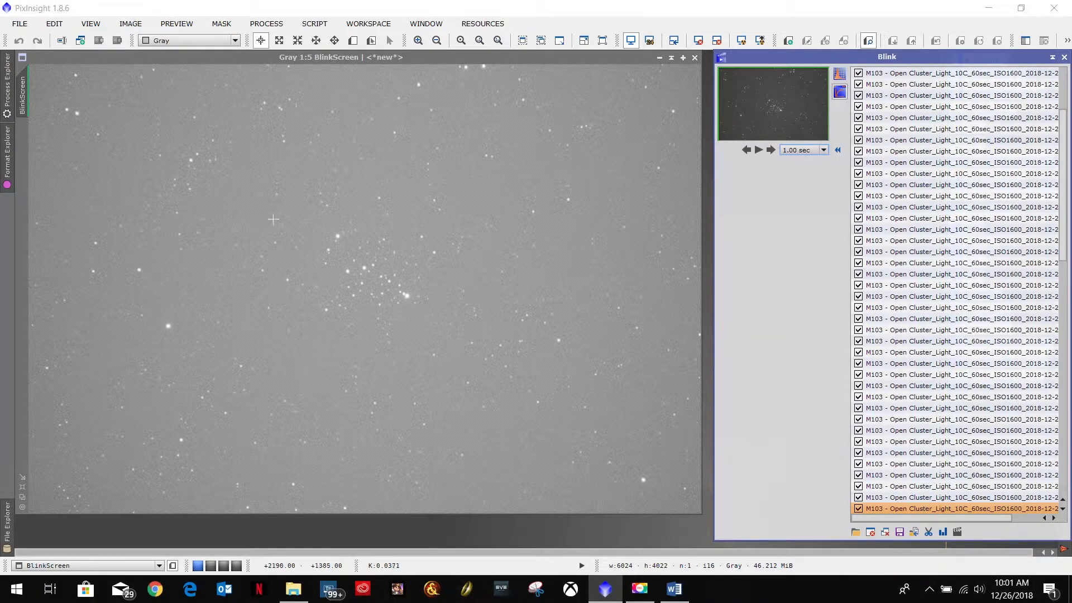
Step: Step back and forth around the final frame and close it from the Blink list
click(745, 151)
click(771, 150)
click(746, 151)
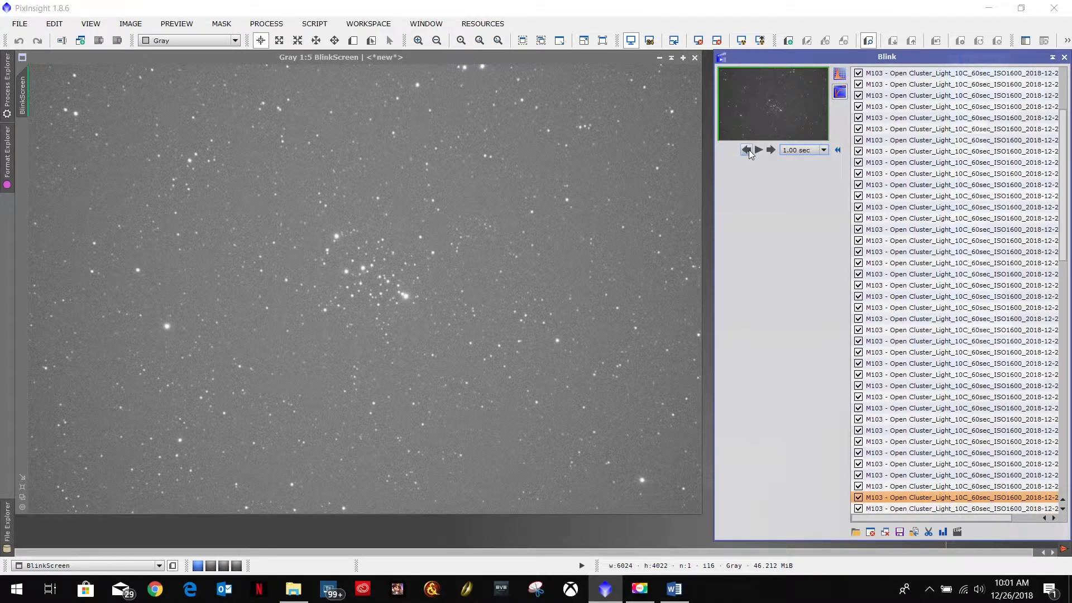
click(772, 150)
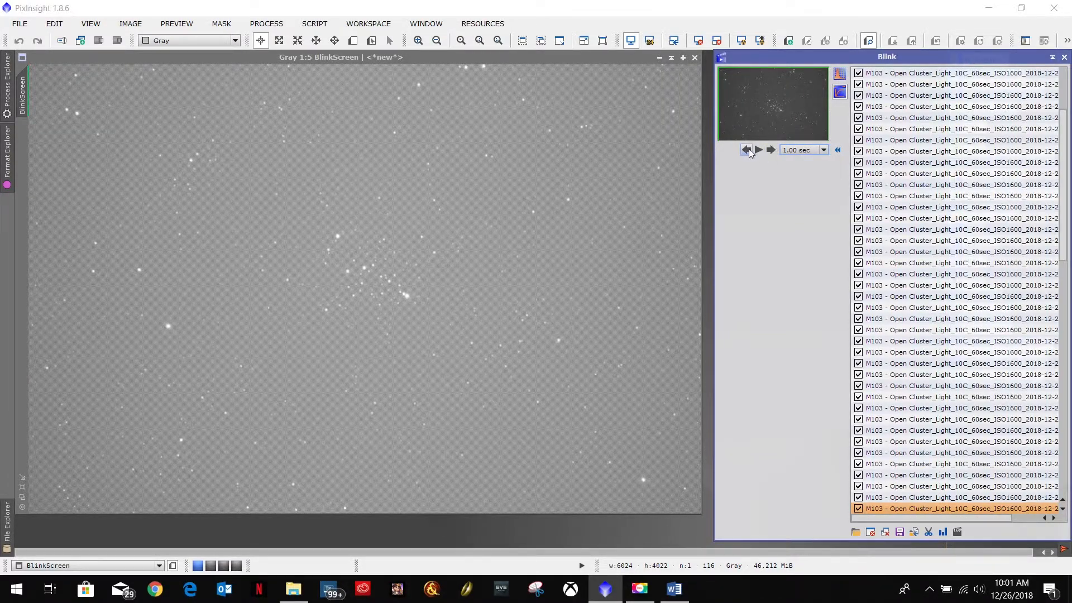
click(746, 149)
click(771, 149)
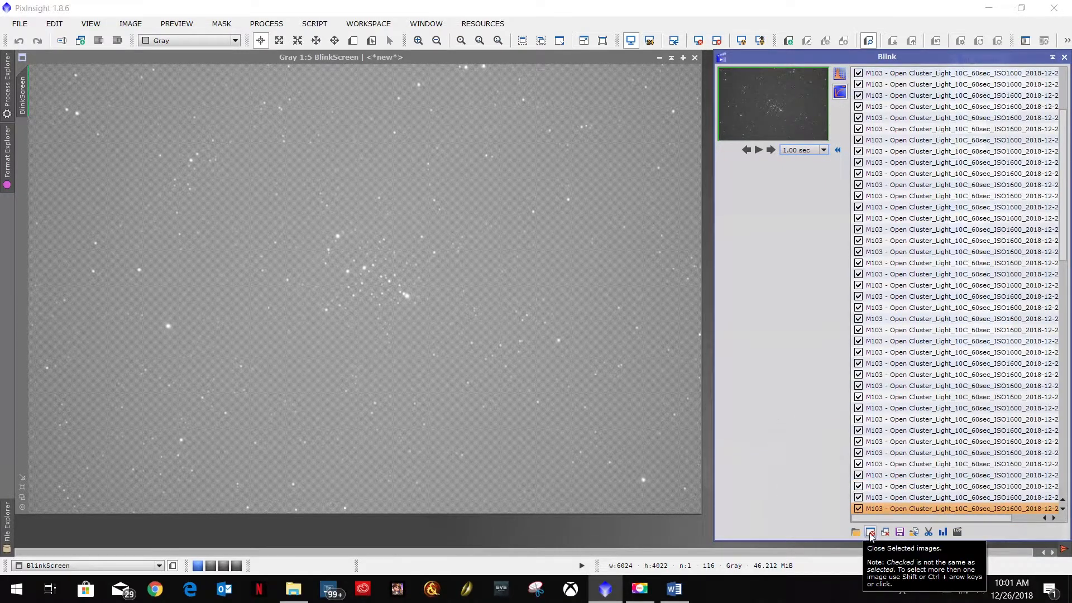
click(872, 533)
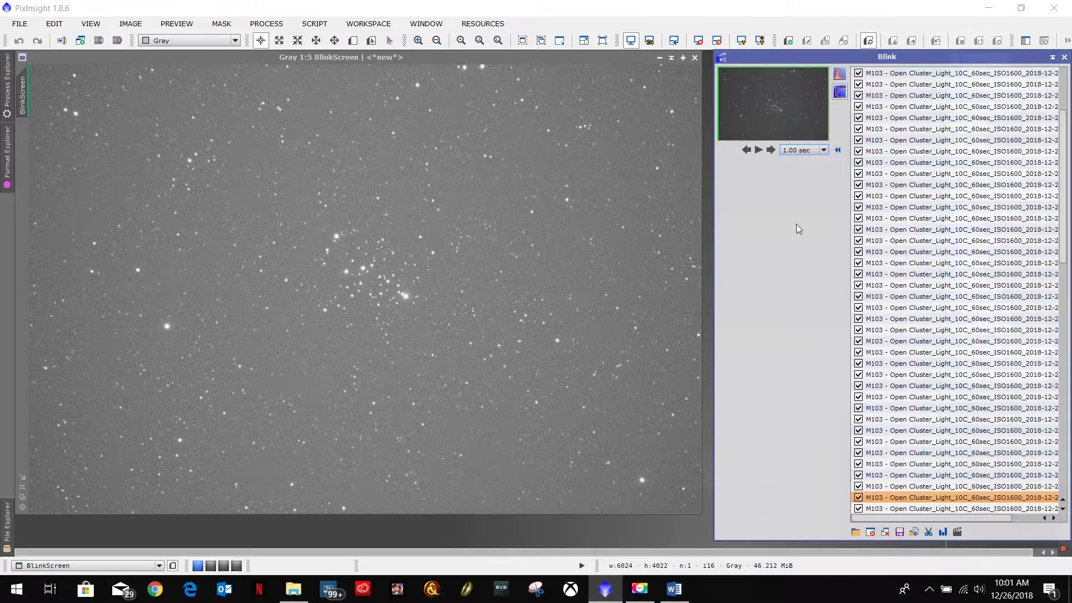
Step: Step through the last frames, play the animation, and close the selected poor frame
click(773, 150)
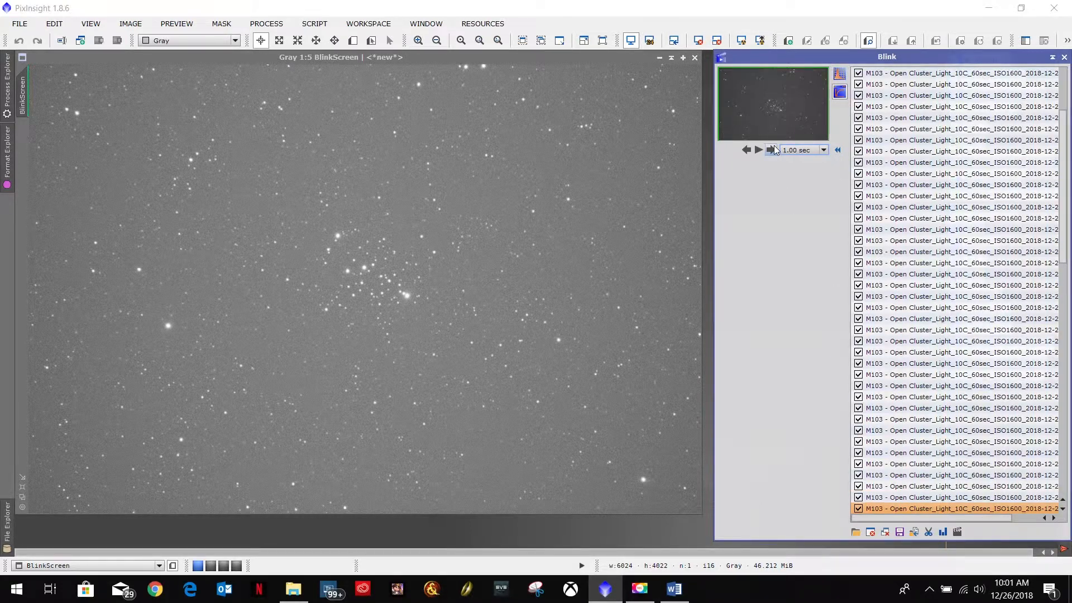
click(746, 150)
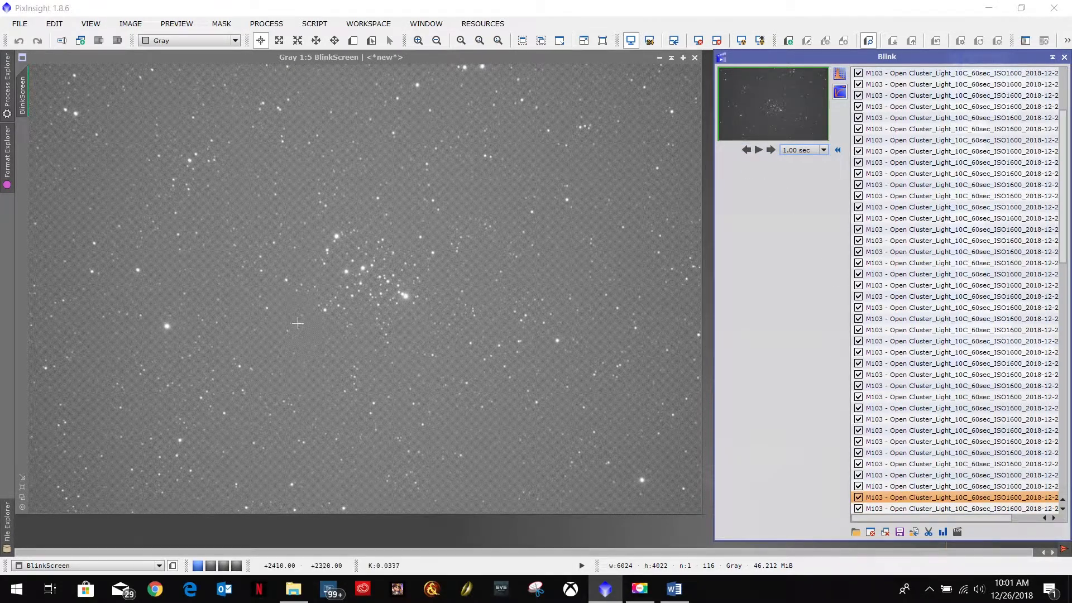
click(759, 150)
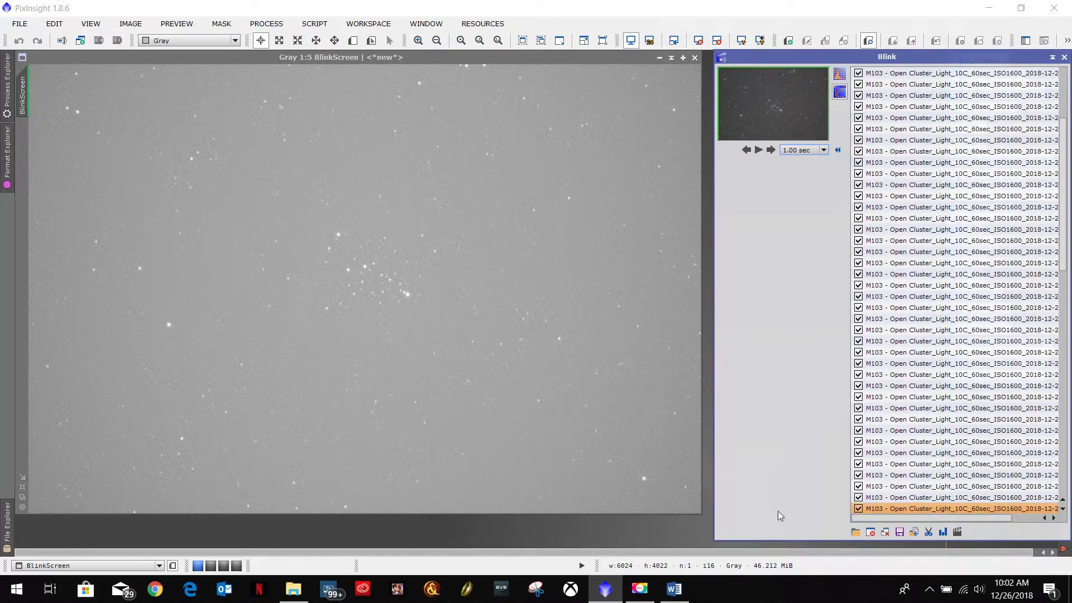
click(872, 532)
Step: Play through the remaining frames and close each poor frame as it is reached
click(758, 149)
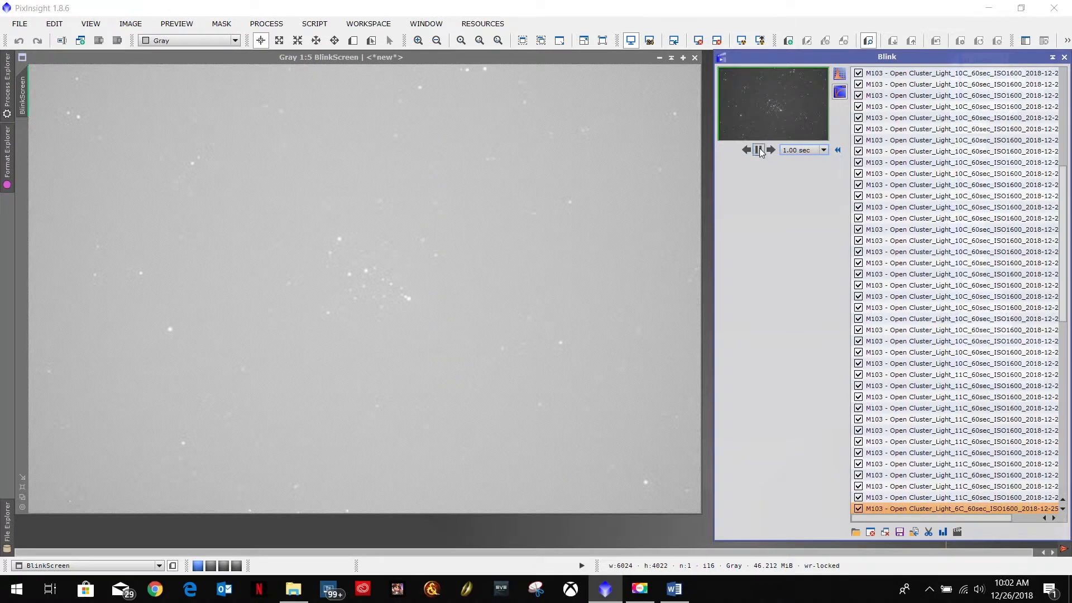
click(758, 150)
click(760, 150)
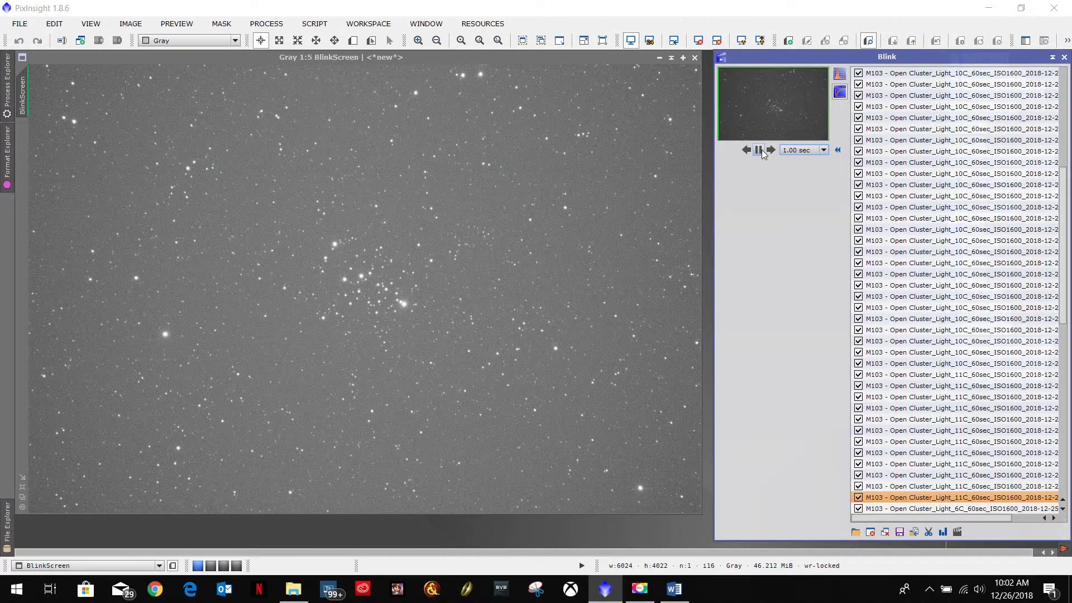
click(760, 149)
click(870, 532)
click(770, 149)
click(869, 533)
click(770, 149)
click(869, 533)
Step: Advance to the next frame and uncheck it to exclude it from the set
click(769, 150)
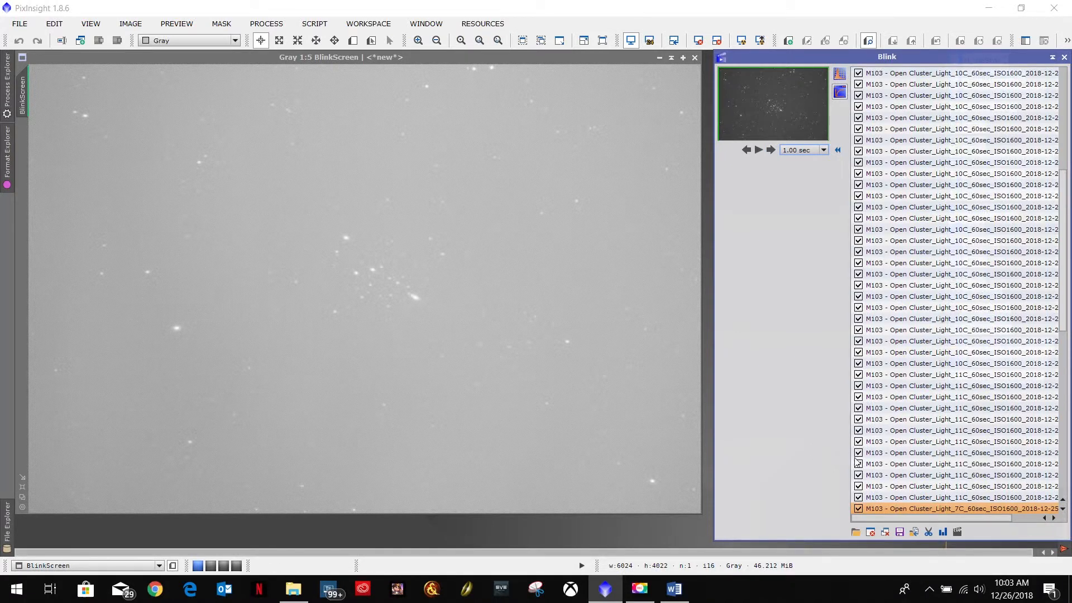
click(859, 509)
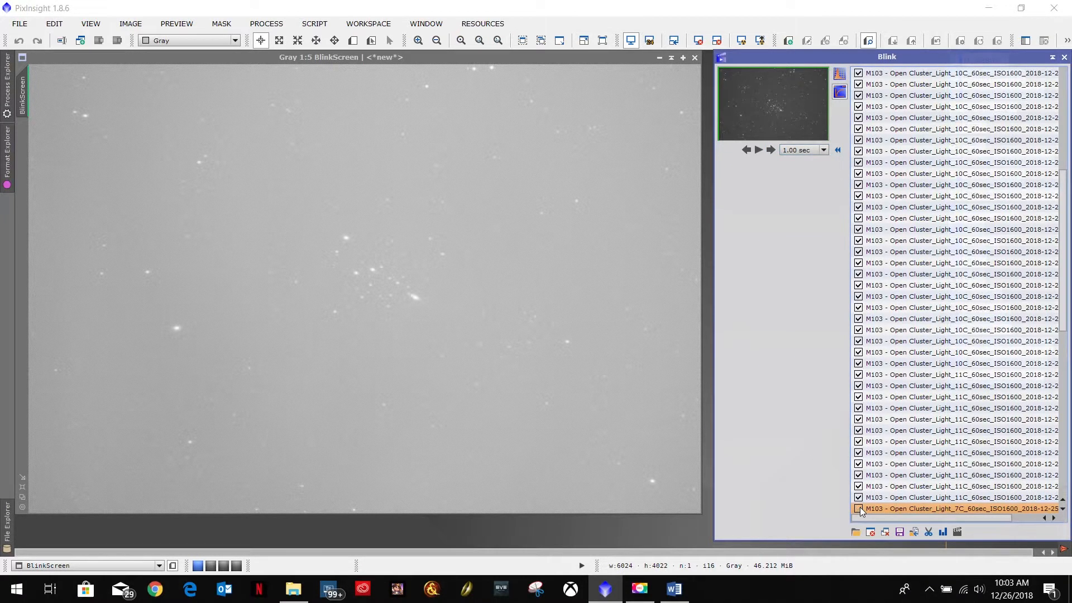
Step: Step back and forth through the final 7C frames, scrolling the list sideways to read their file names
drag(992, 518, 1034, 513)
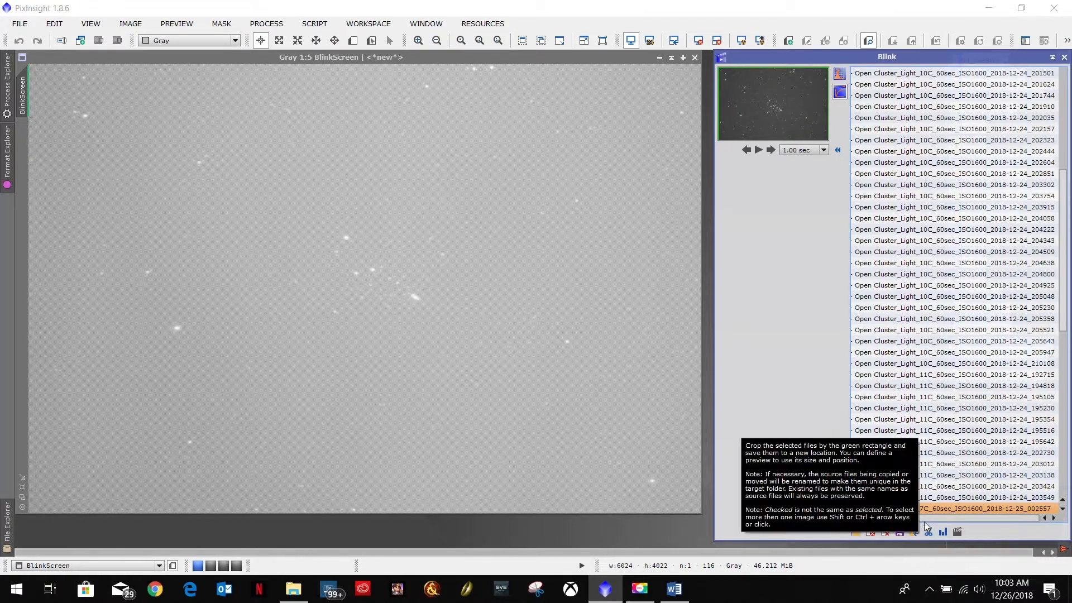
drag(925, 516, 868, 517)
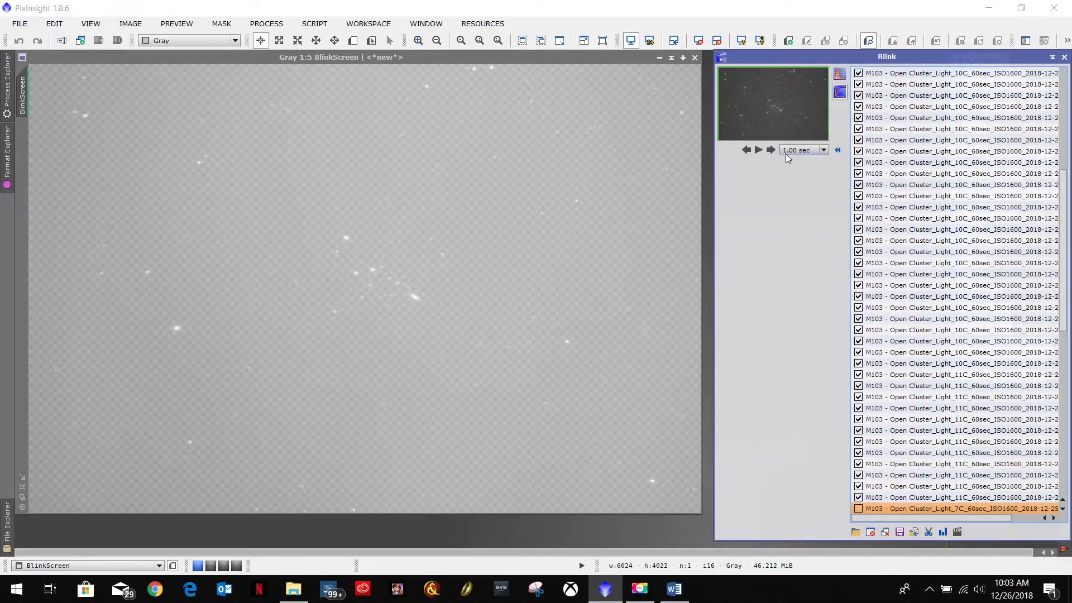
click(768, 152)
click(768, 152)
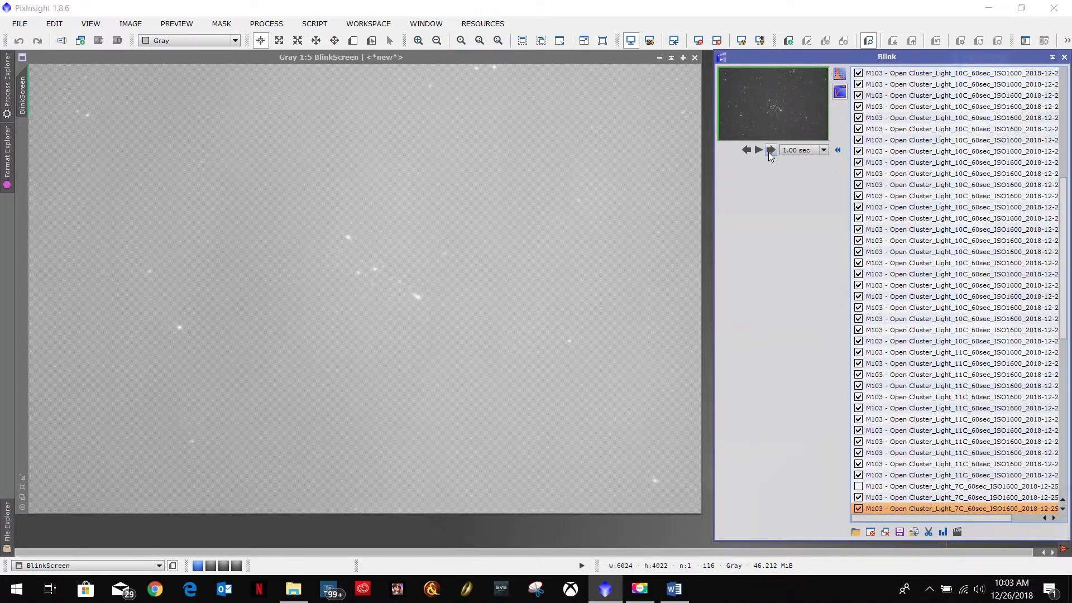
click(768, 151)
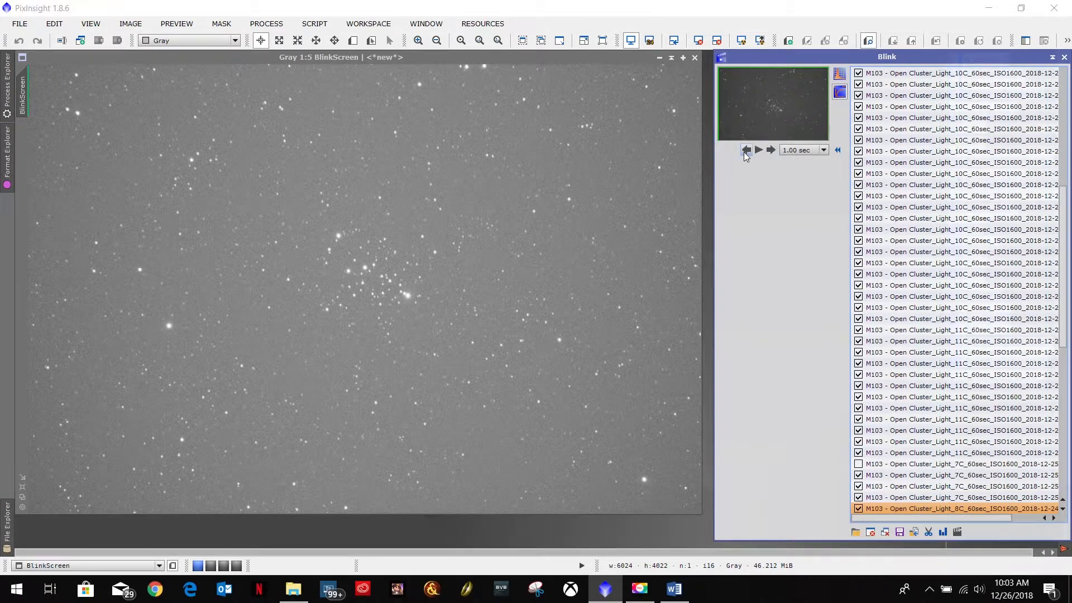
click(746, 150)
click(745, 149)
click(746, 149)
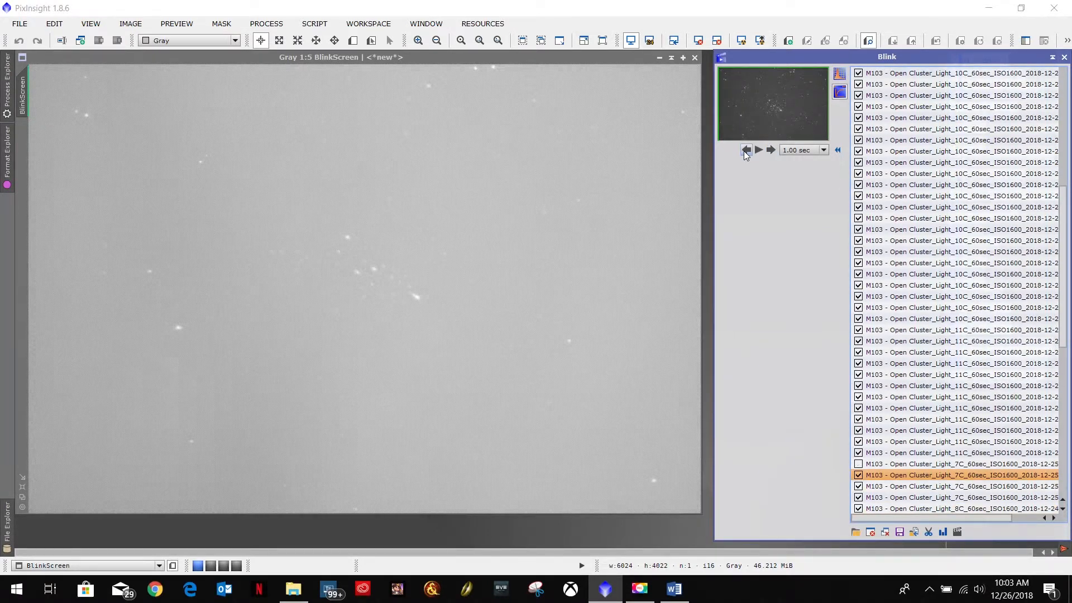
click(769, 151)
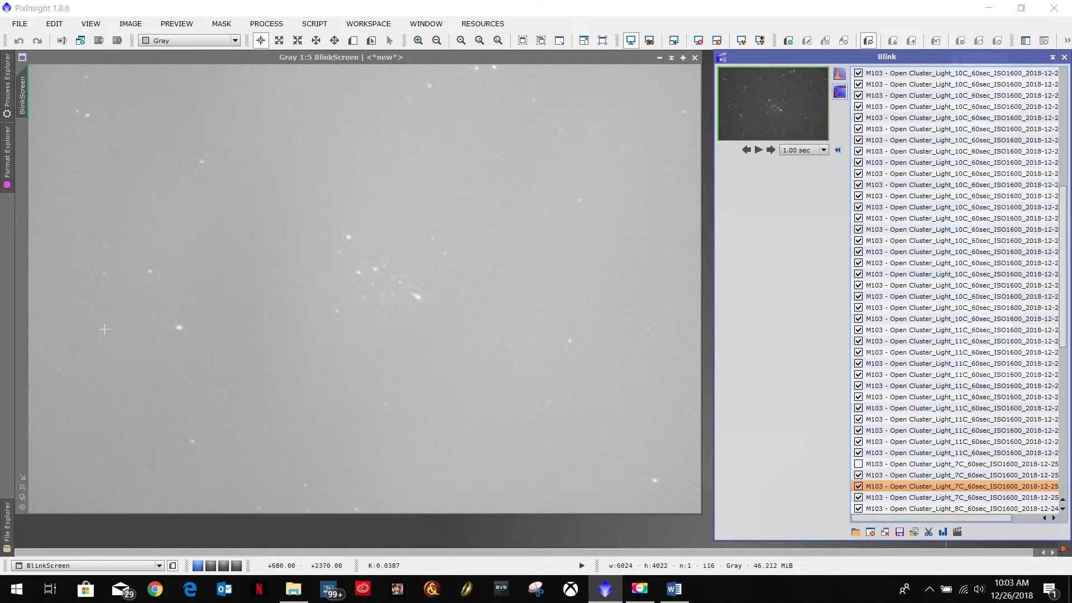
click(769, 151)
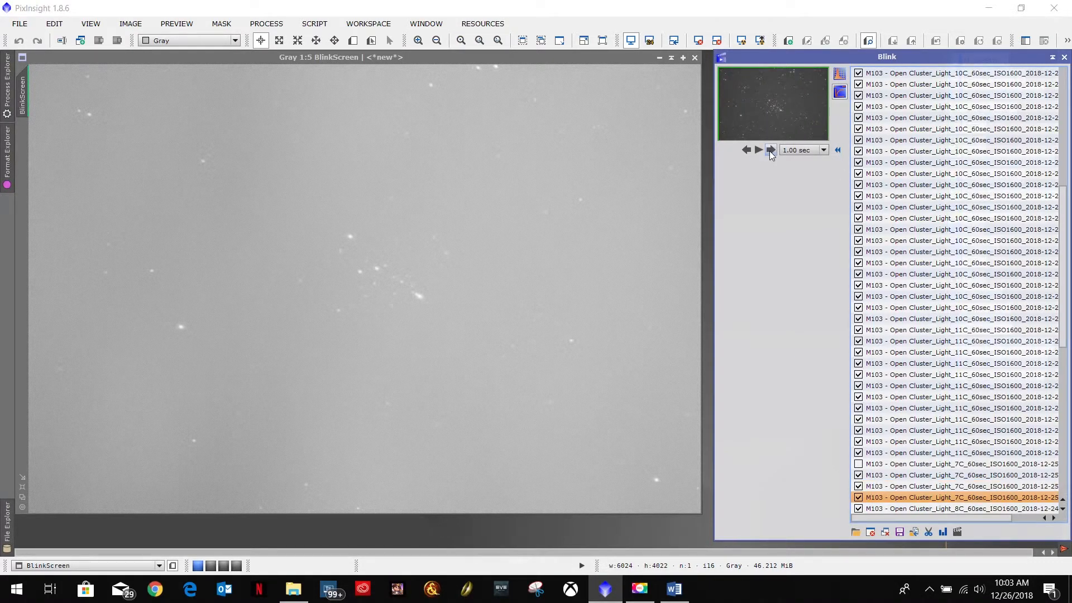
click(746, 150)
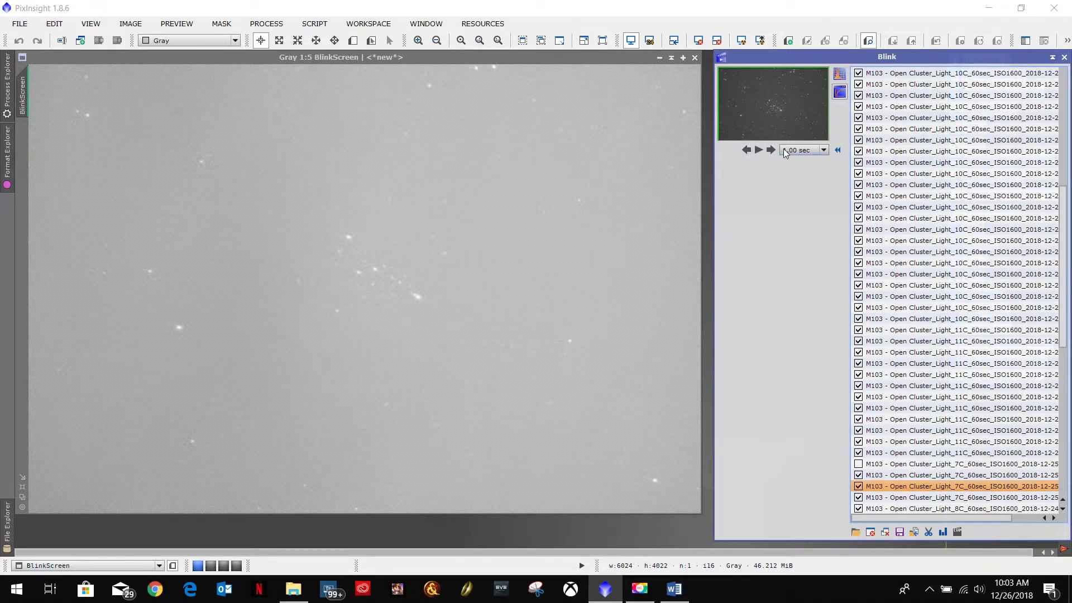
click(771, 150)
click(771, 149)
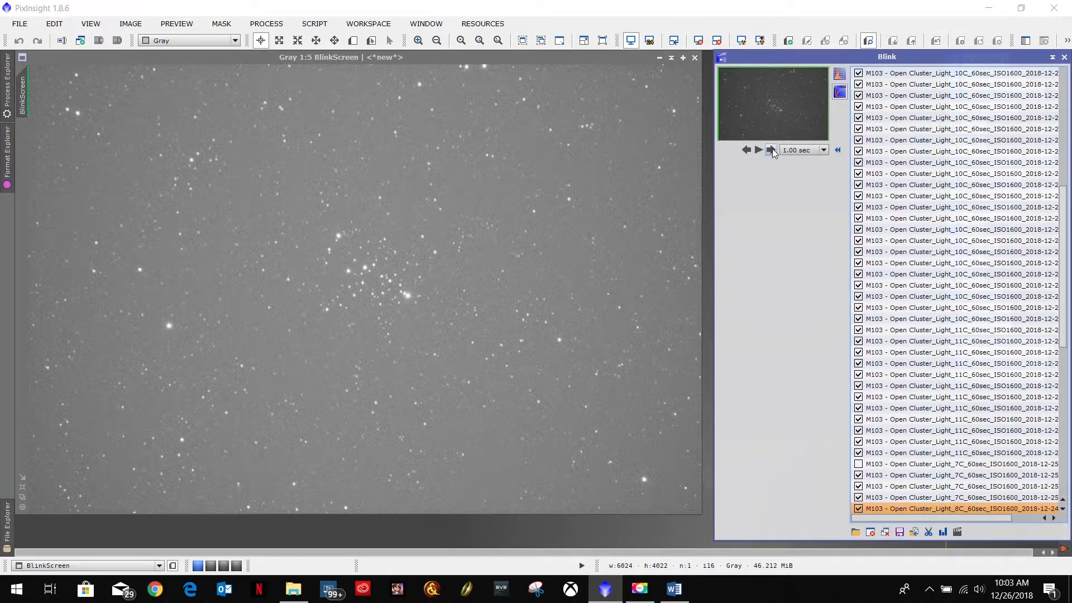
click(747, 150)
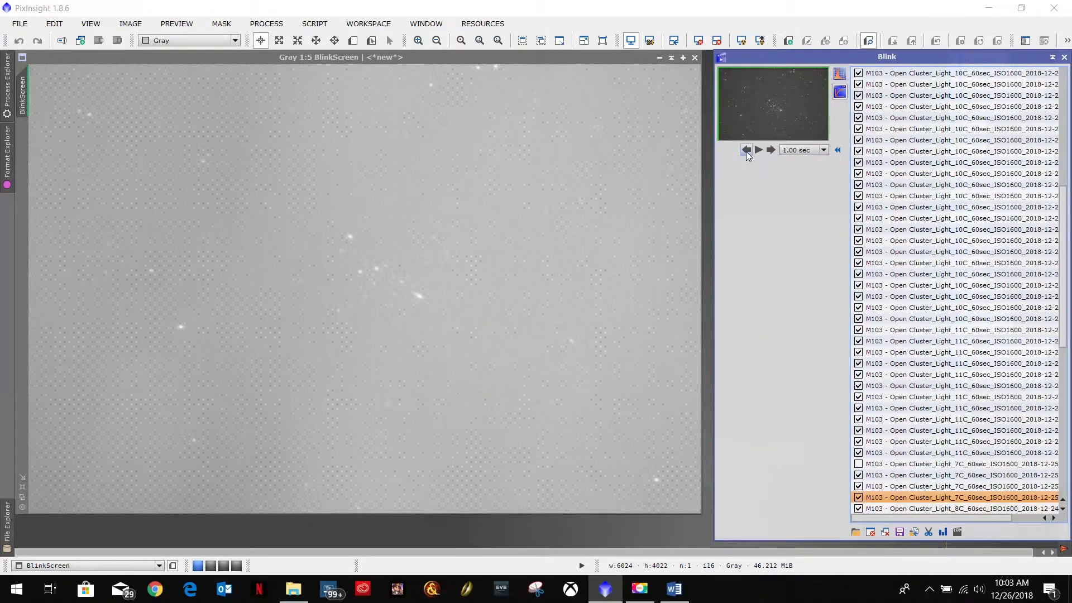
Step: Select the group of 7C frames in the Blink list and close them
double_click(904, 501)
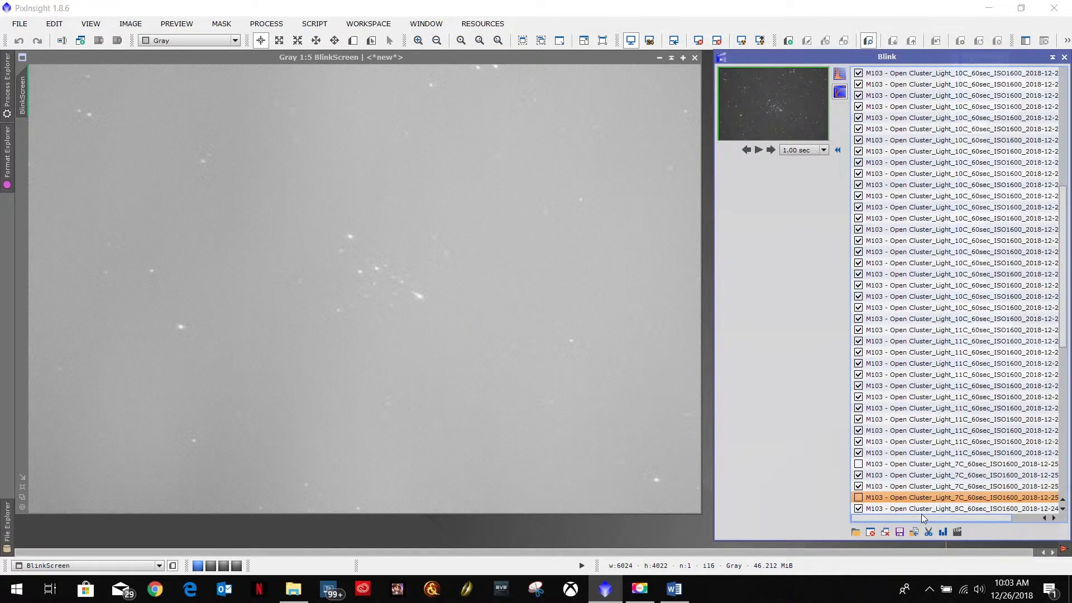
click(891, 465)
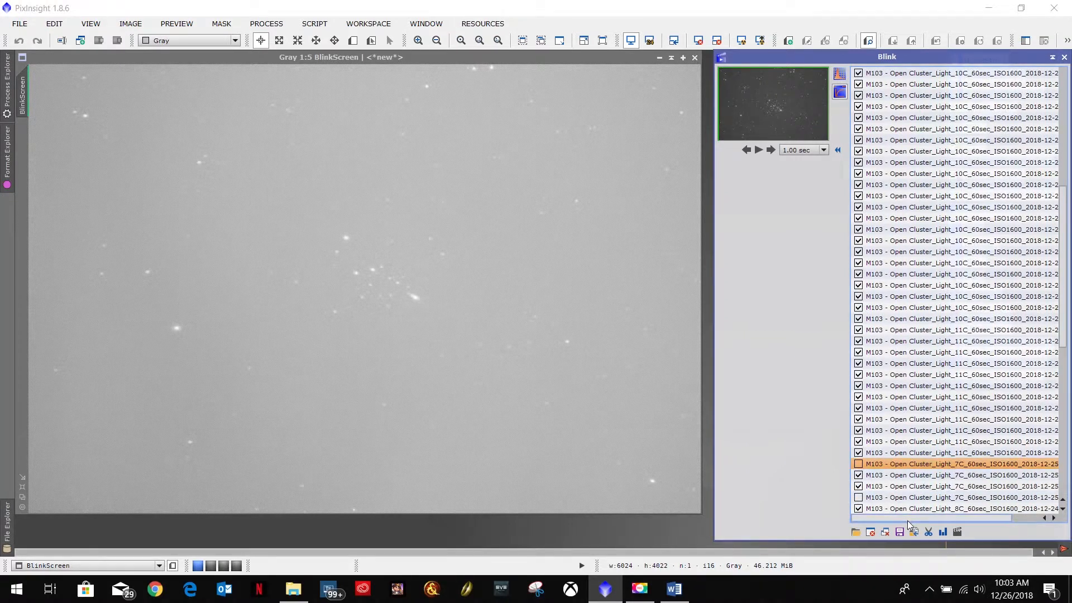
drag(907, 520, 938, 520)
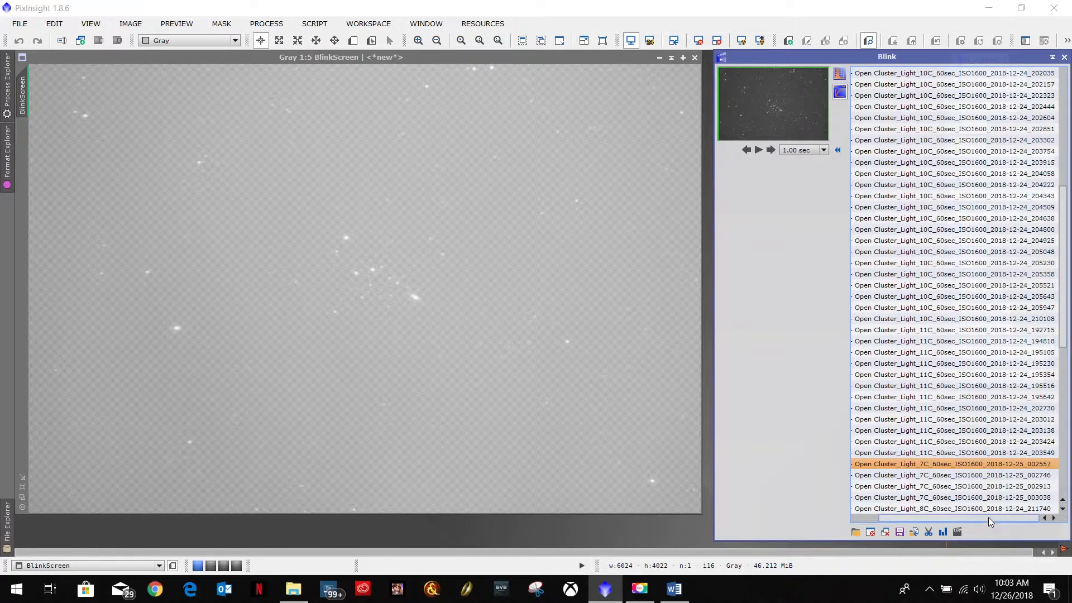
drag(989, 521, 900, 521)
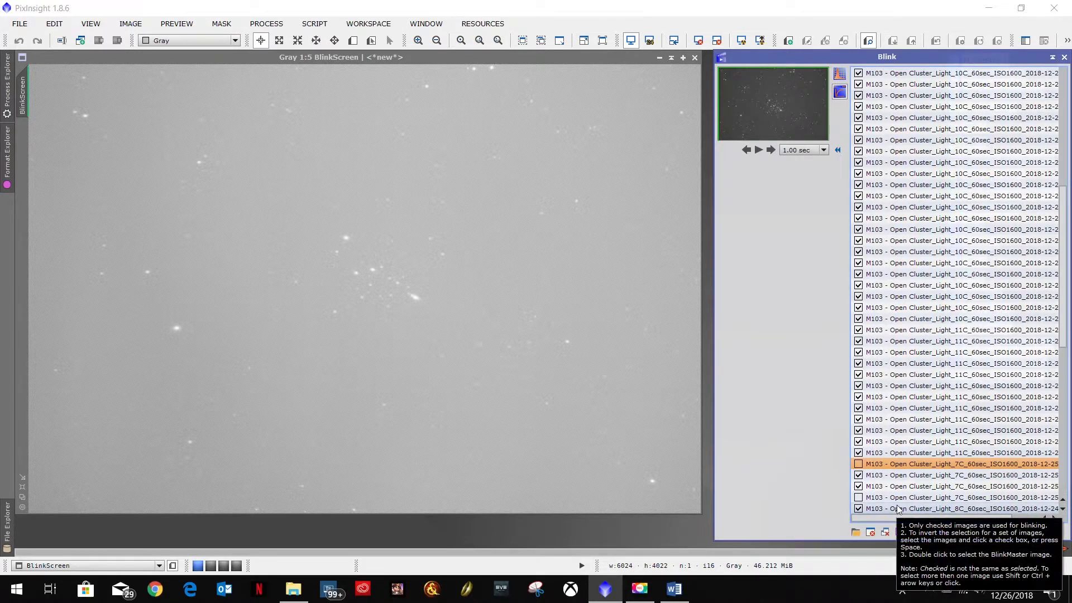
shift+click(893, 497)
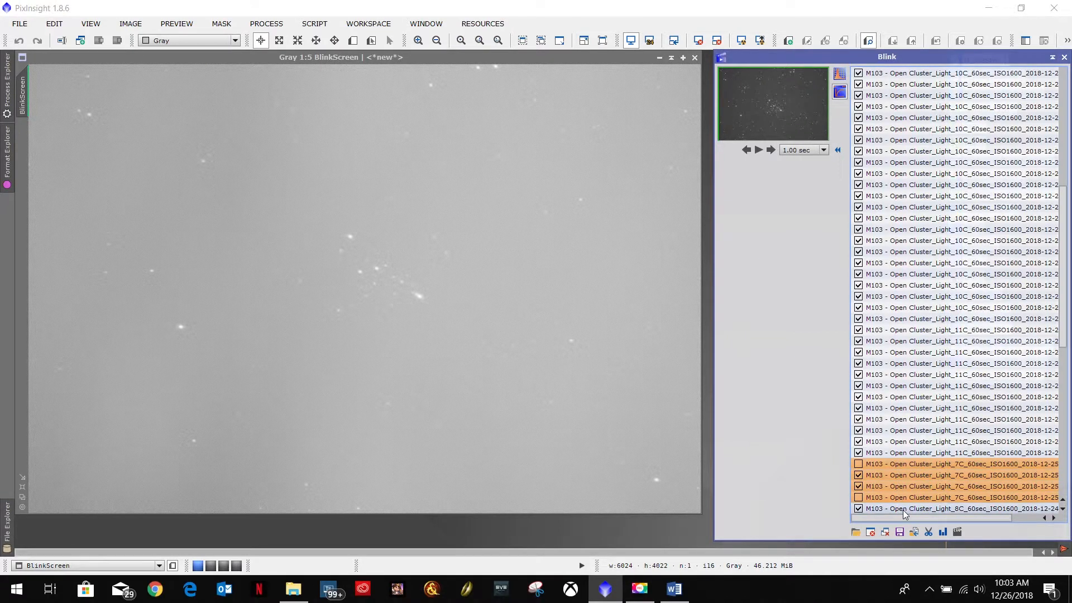
click(869, 532)
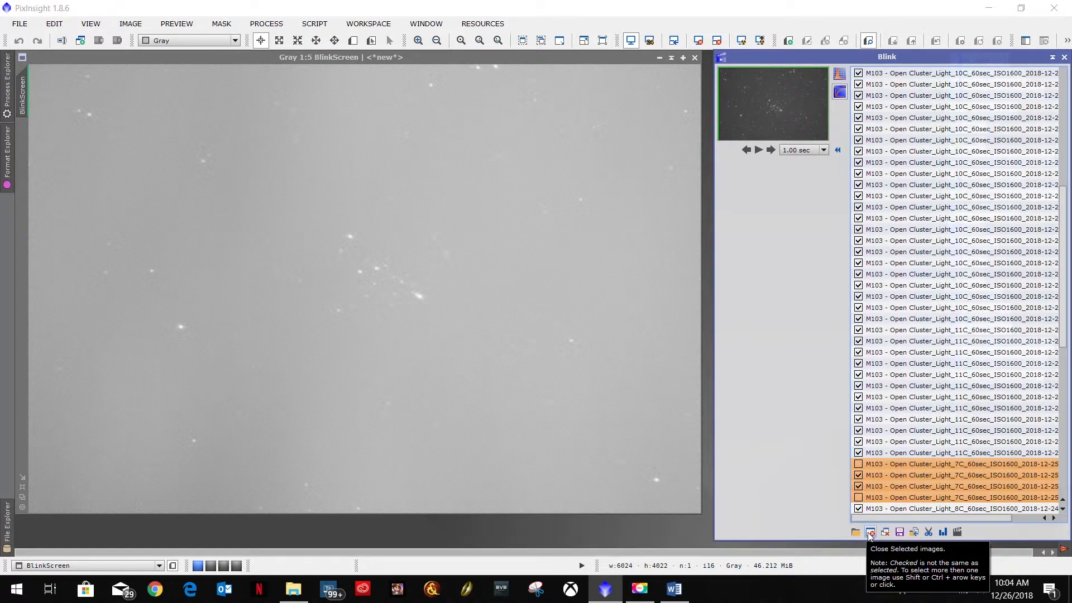
click(869, 532)
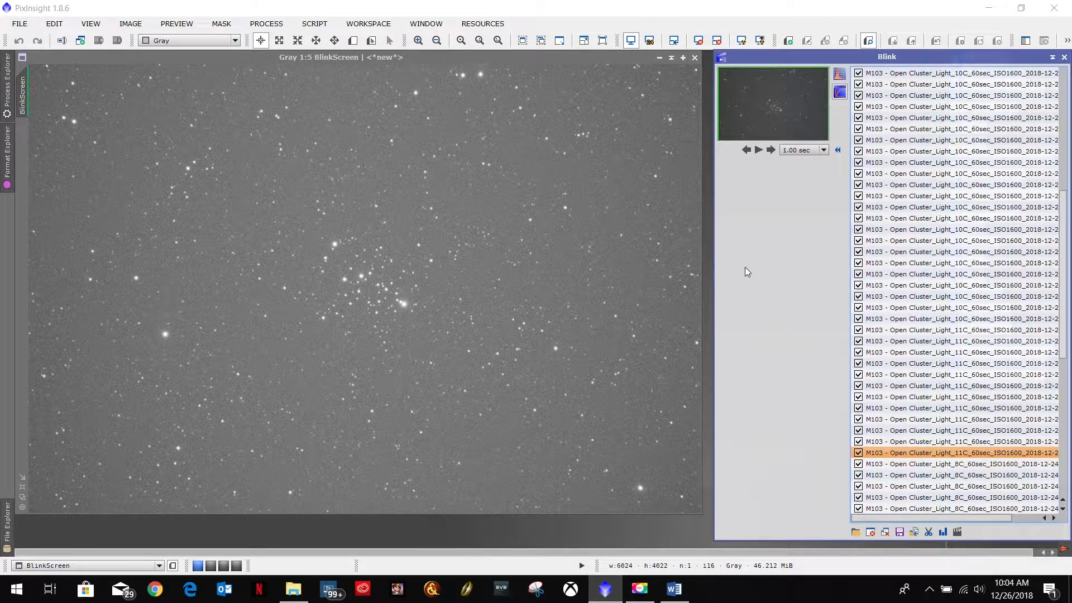
Step: Play and pause the animation, then select the unchecked 8C frame and close it from the list
click(759, 151)
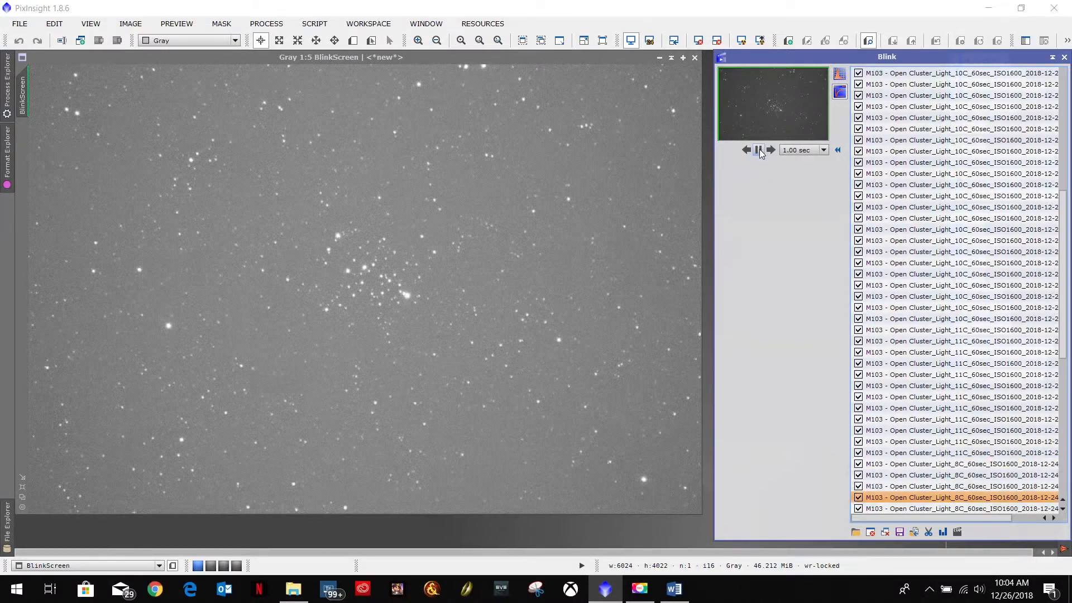
click(758, 150)
click(769, 150)
click(769, 150)
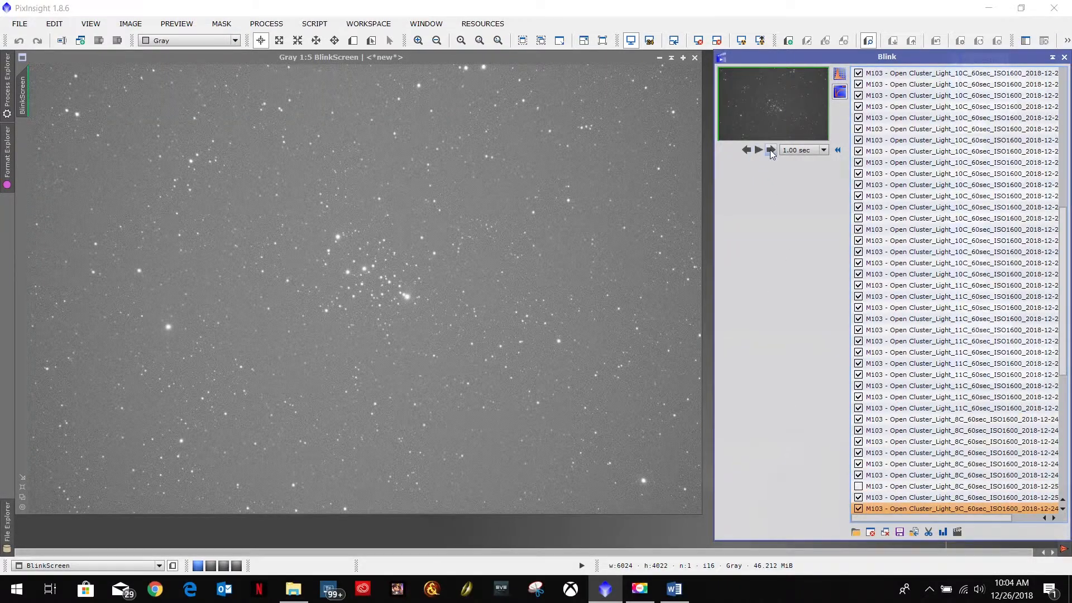
click(883, 497)
shift+click(878, 487)
click(886, 533)
Step: Play through the 9C frames, step back to the poor one, select it and close it
click(758, 150)
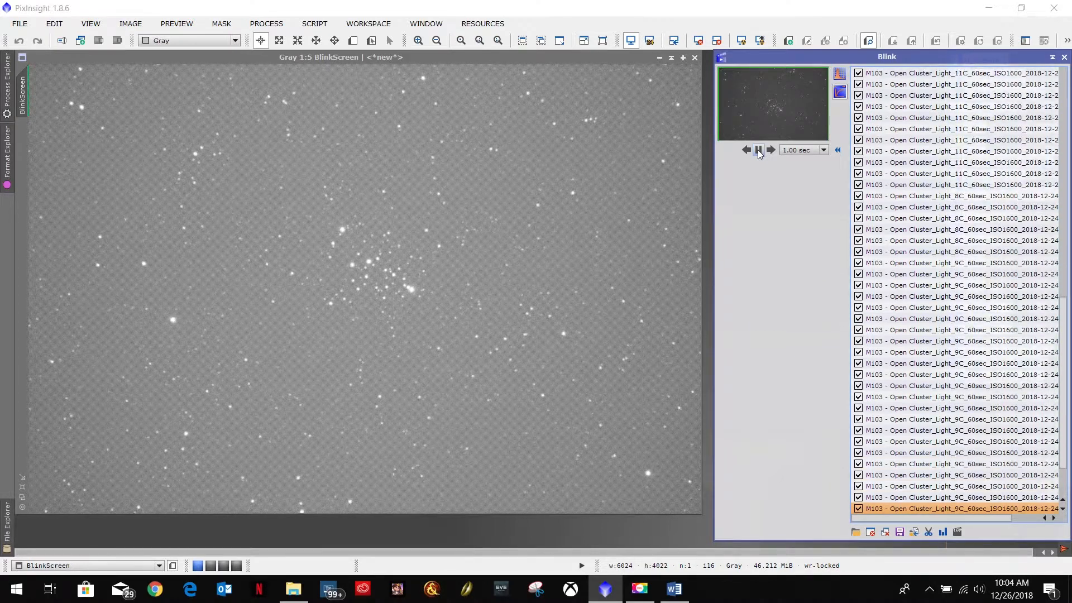
click(758, 150)
click(746, 151)
click(746, 150)
click(747, 150)
click(746, 150)
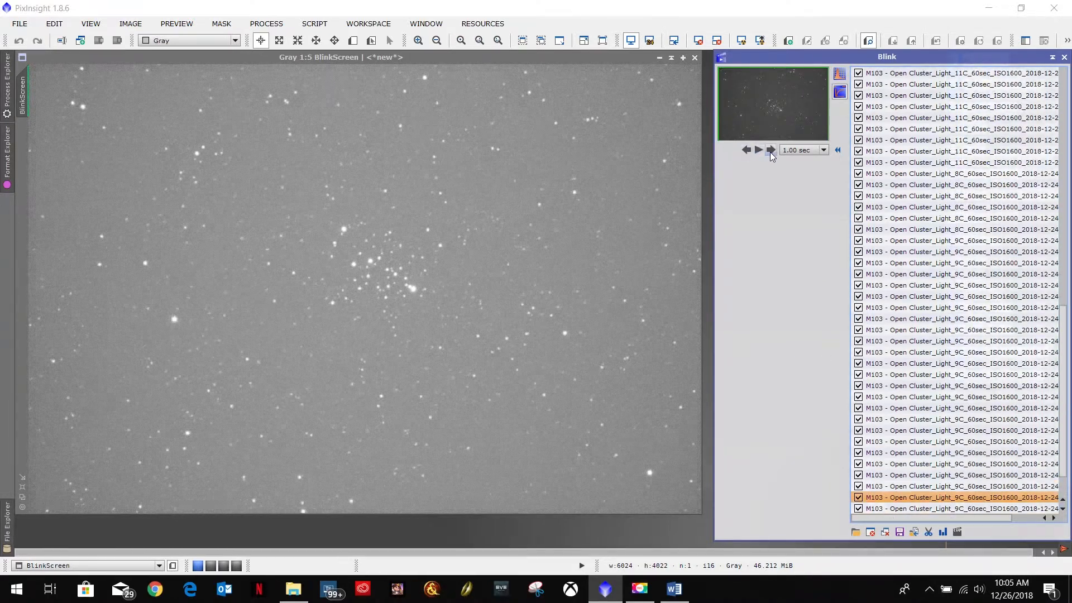
click(759, 150)
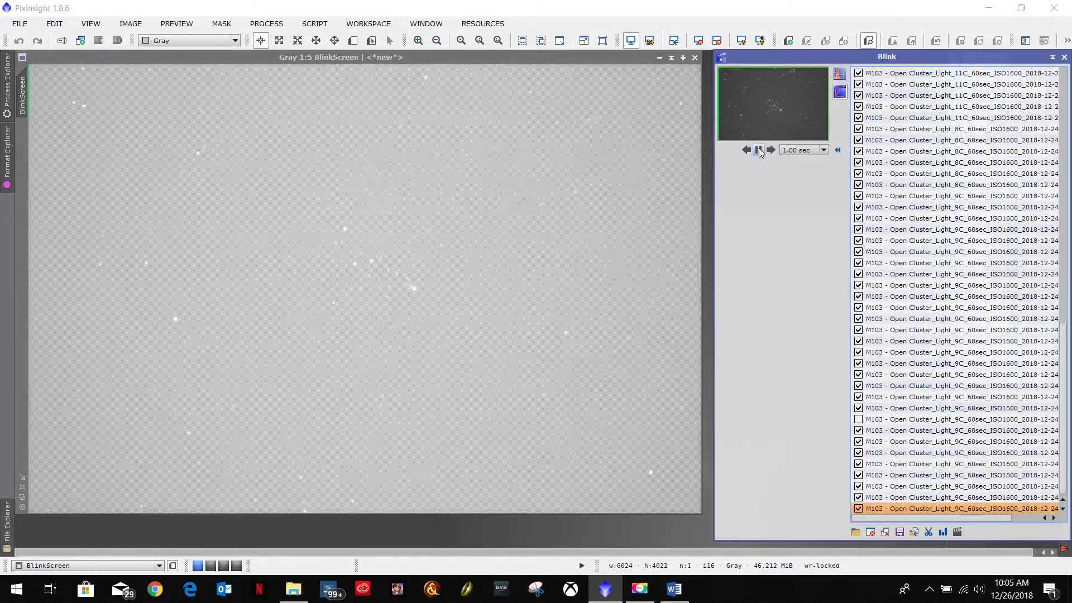
click(758, 150)
click(746, 150)
click(747, 150)
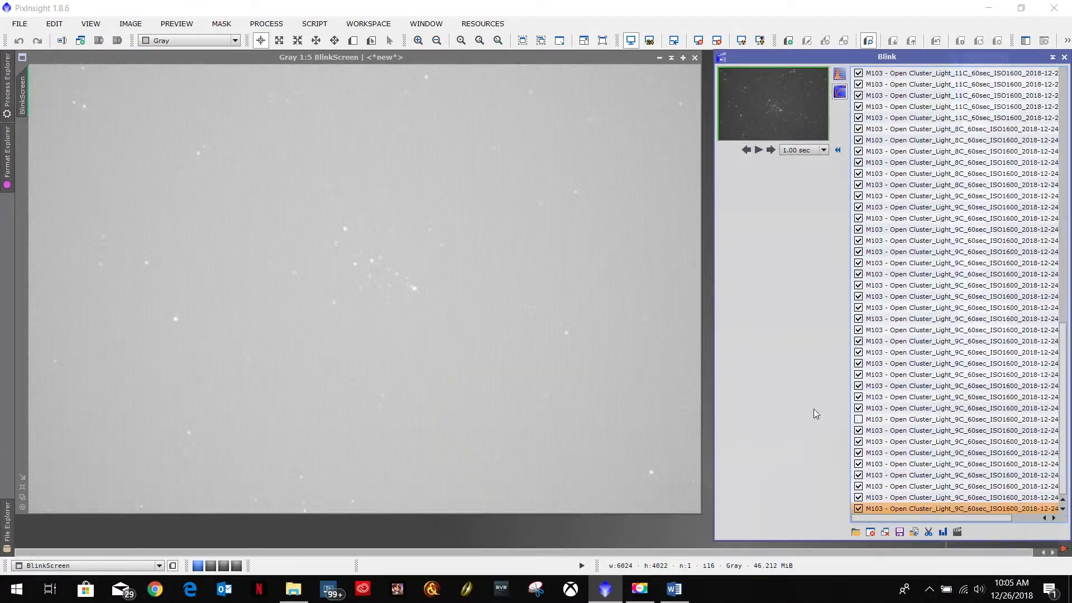
shift+click(905, 419)
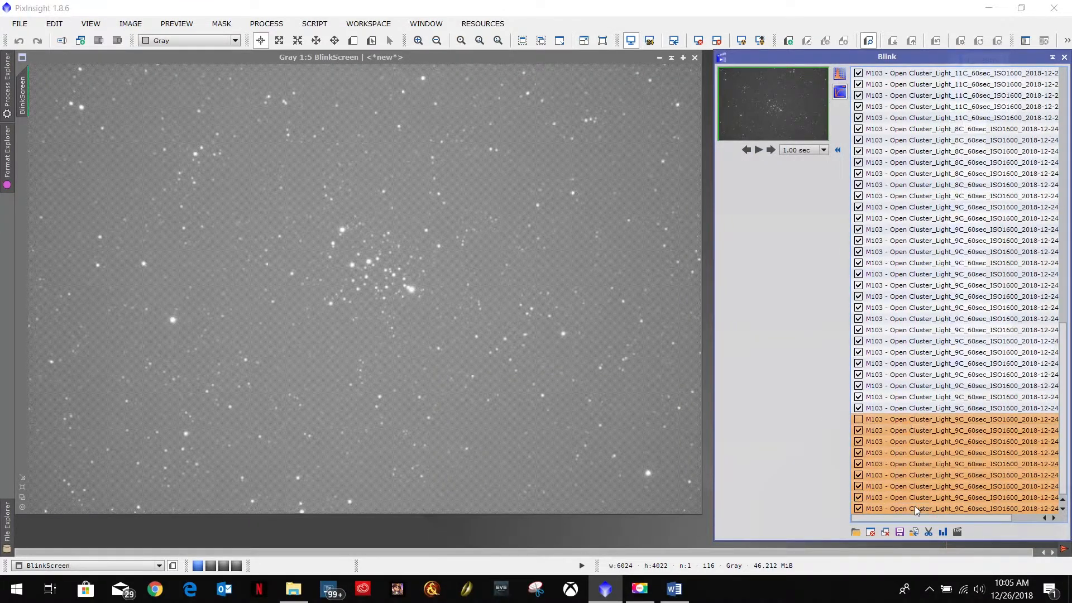
click(871, 532)
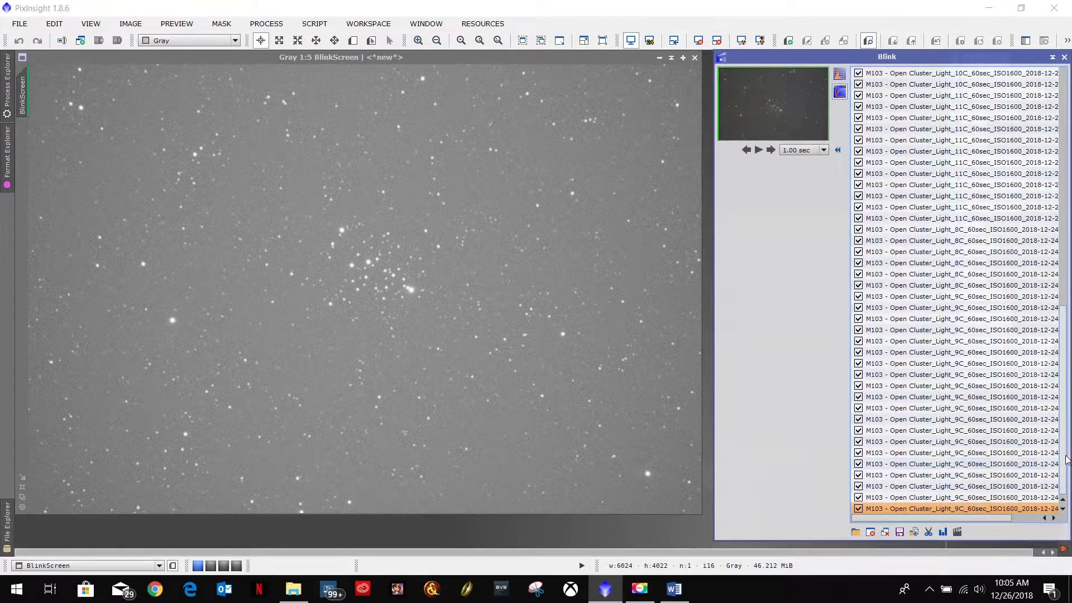
Step: Zoom in on the cluster core from the first frame, play the animation, and close the poor frame it stops on
click(946, 74)
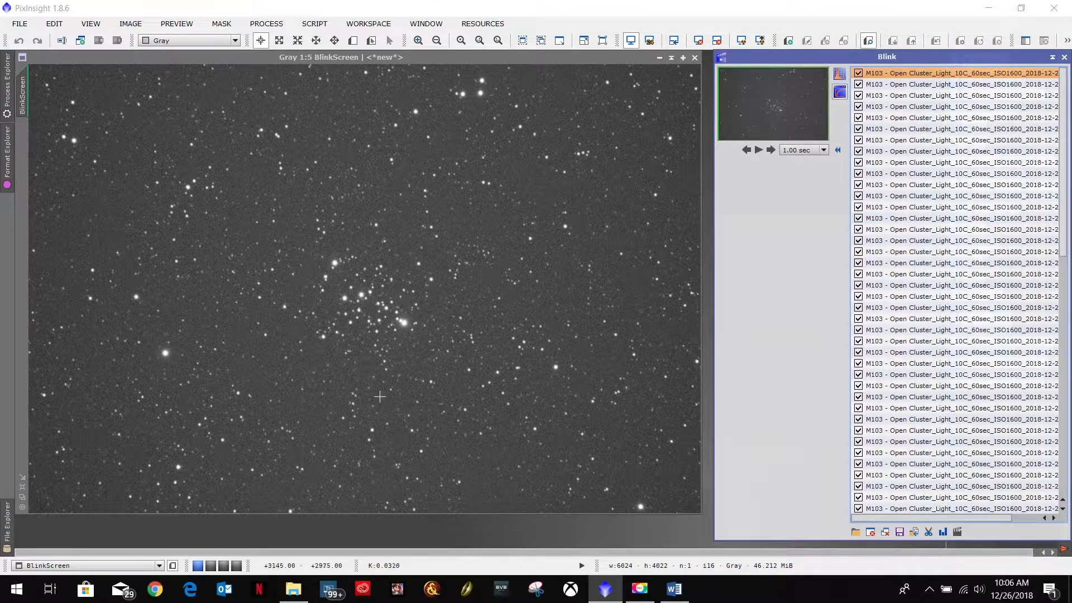
scroll(344, 285, up, 4)
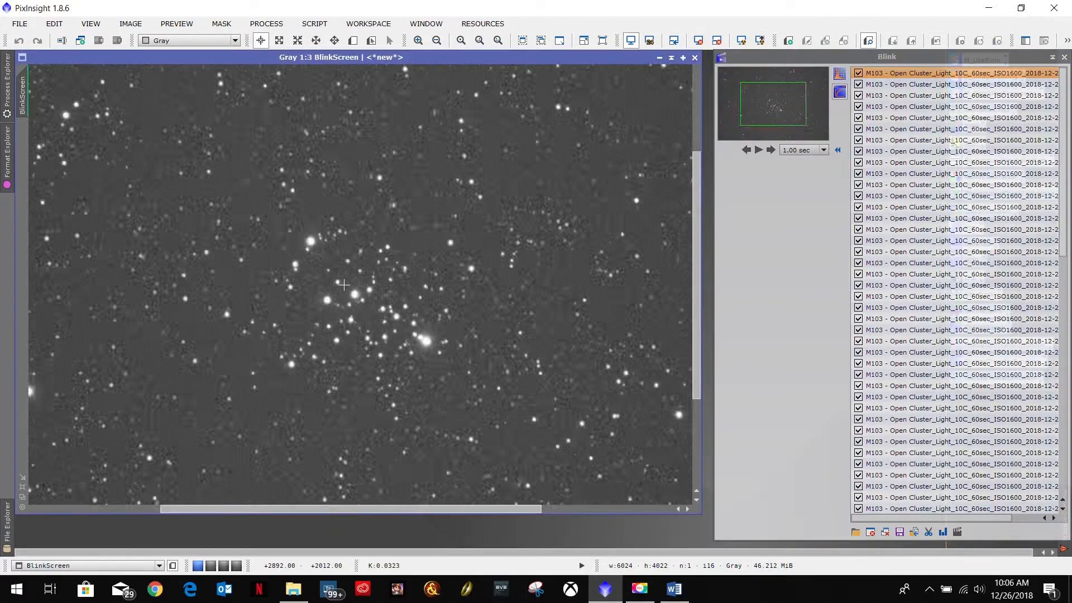
scroll(344, 285, up, 1)
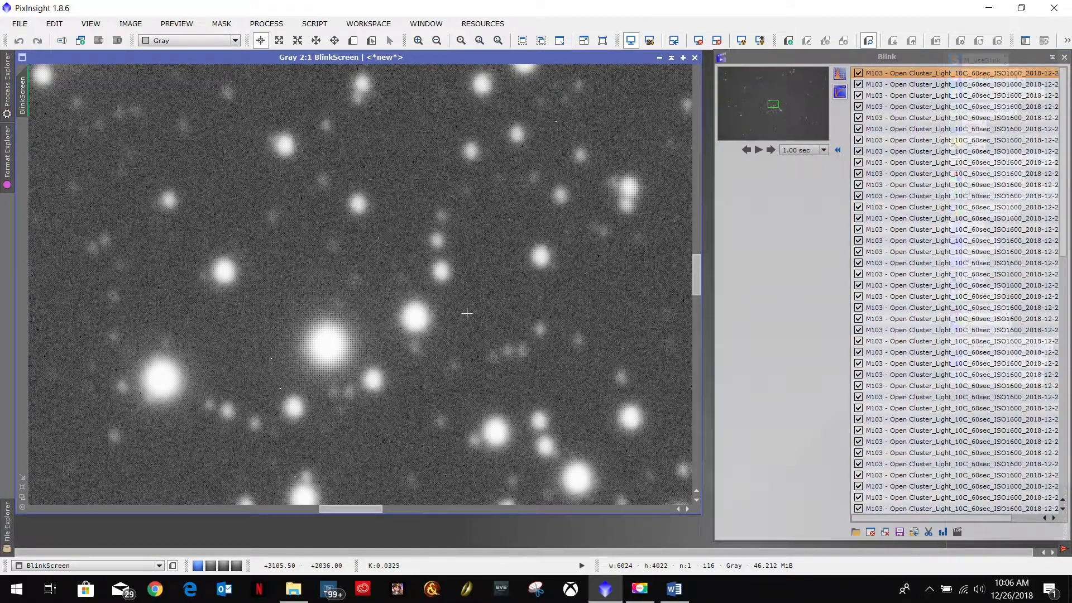
scroll(403, 283, up, 4)
scroll(402, 284, down, 5)
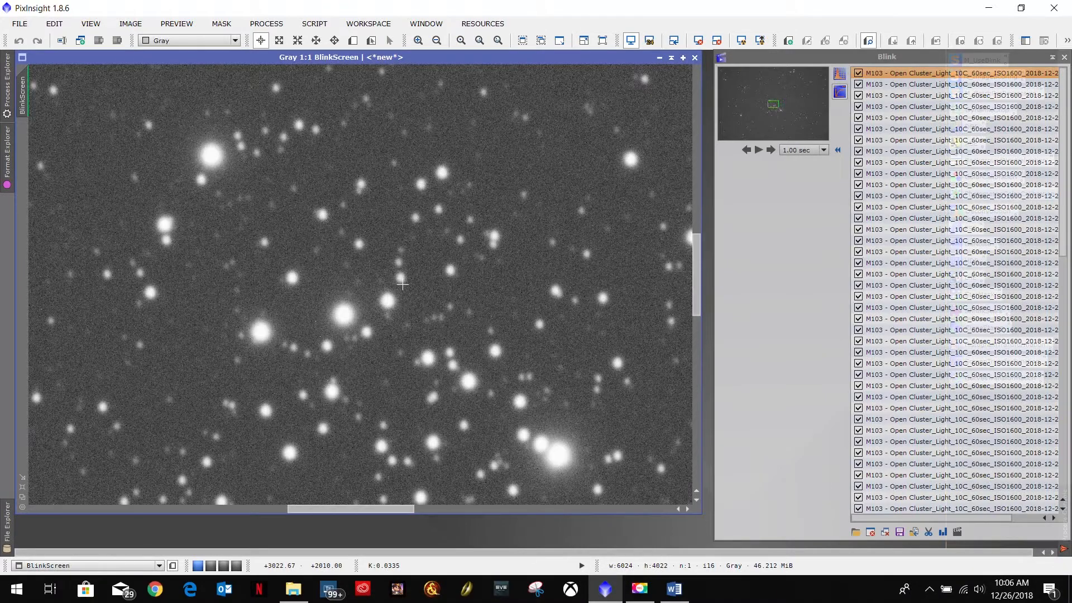
scroll(402, 284, up, 1)
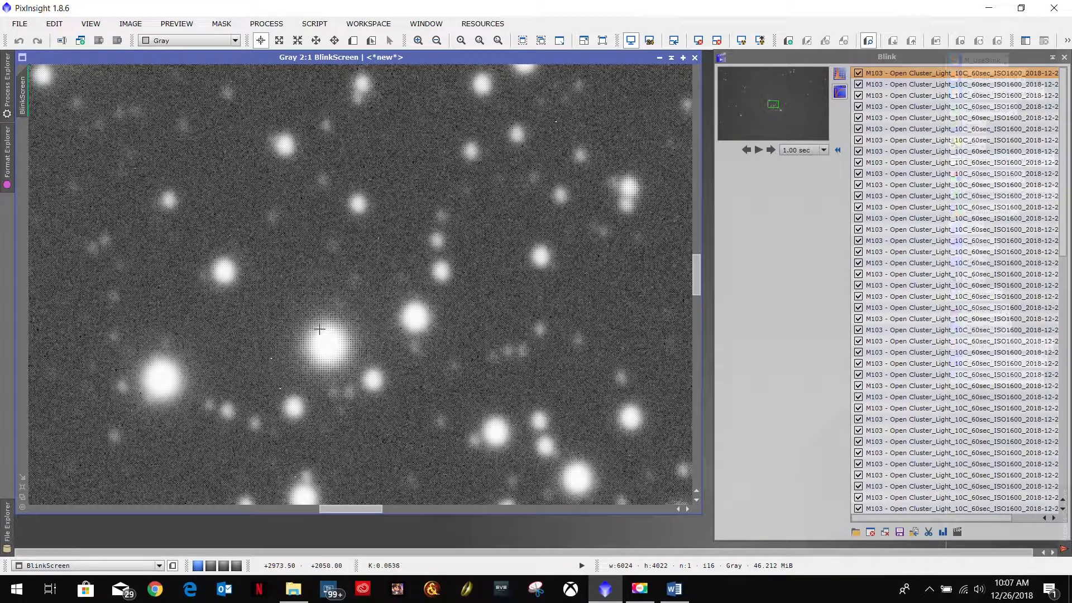
click(759, 150)
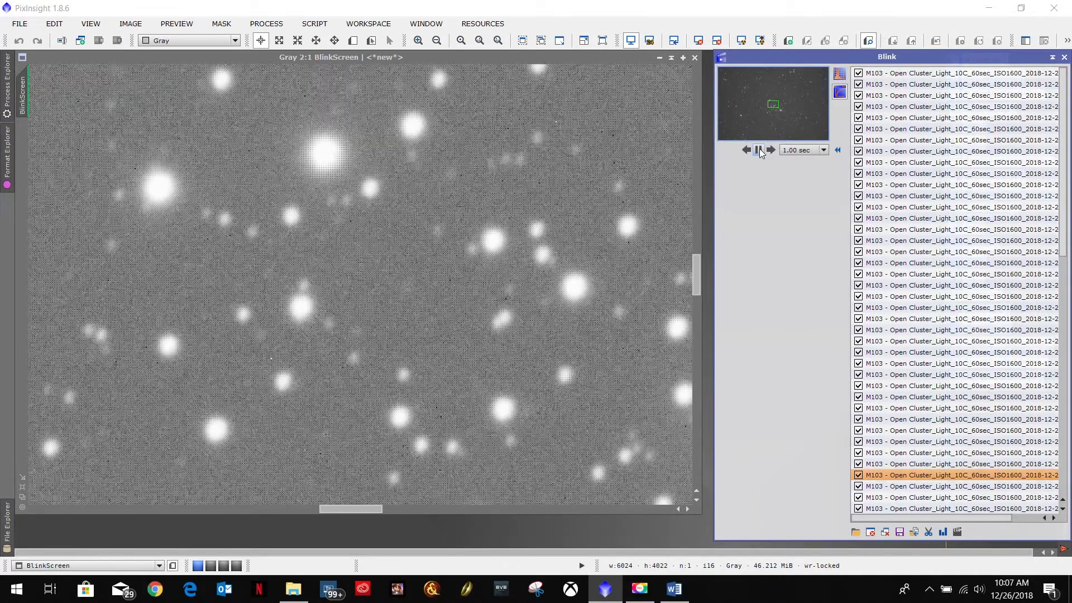
click(759, 150)
click(746, 149)
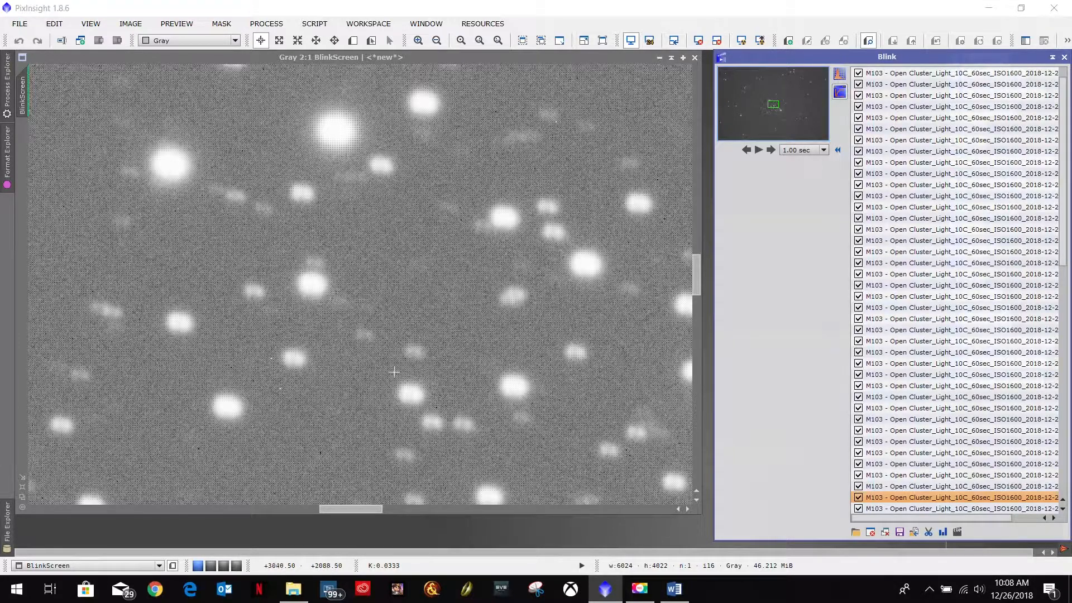
click(870, 531)
Step: Play the zoomed-in animation again and step back and forth to check the remaining frames
click(759, 150)
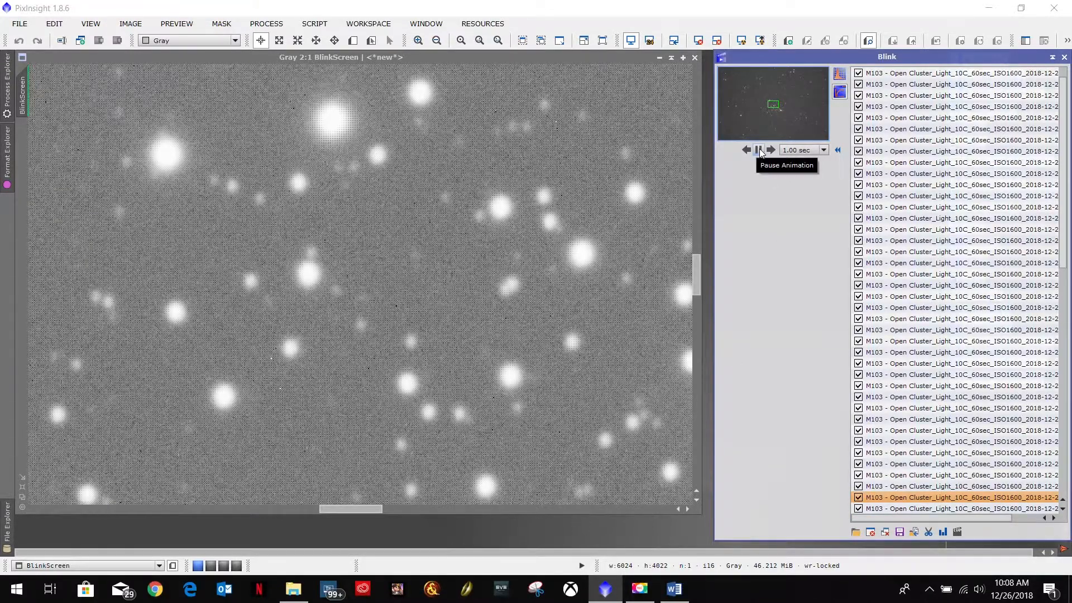
click(759, 150)
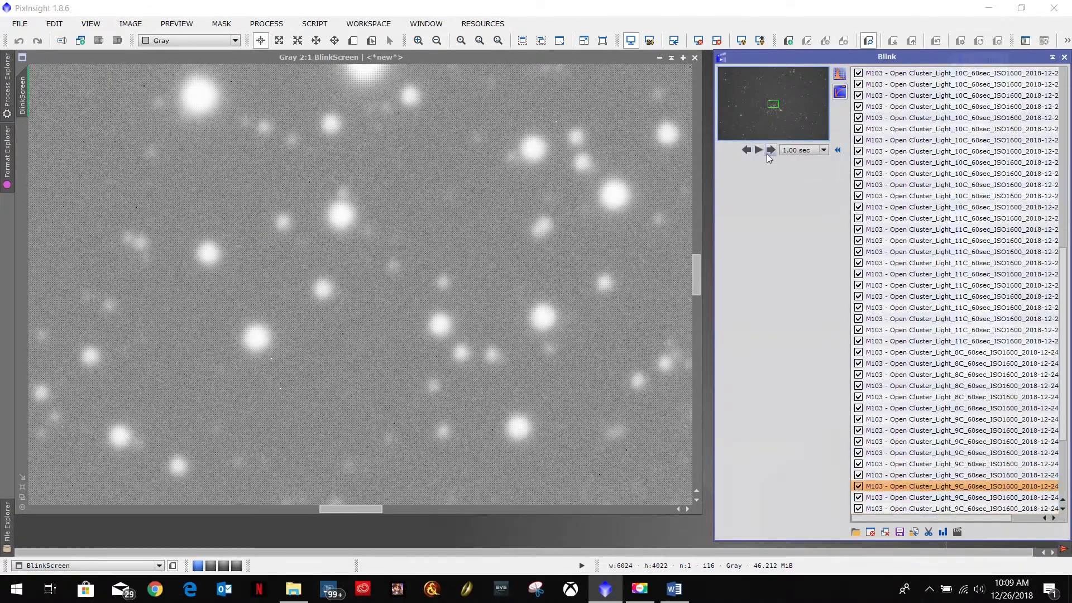
click(758, 151)
click(746, 149)
click(773, 149)
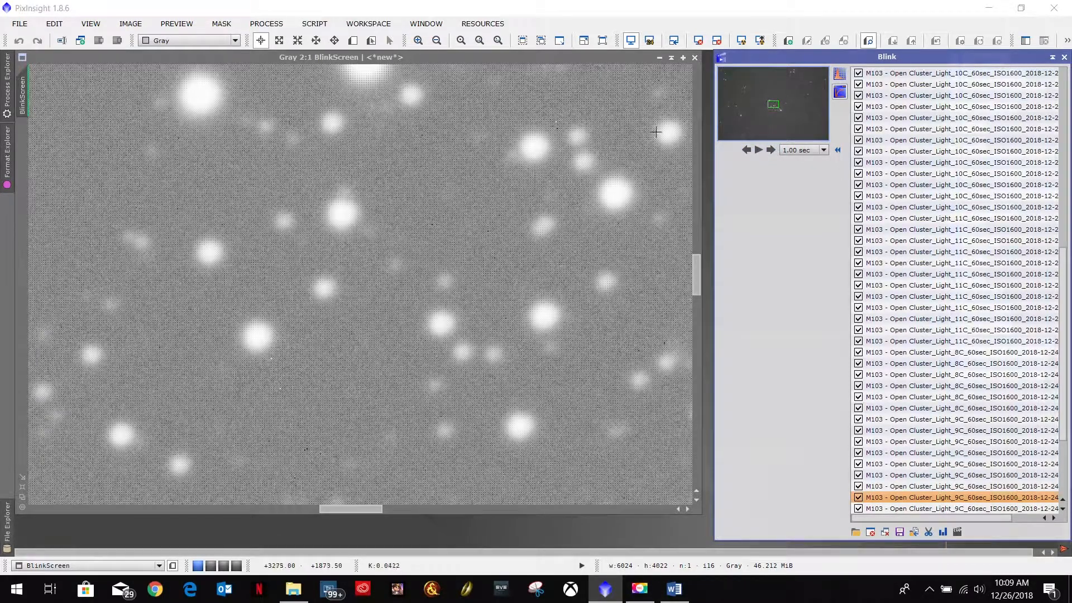
Step: Step back and forth through the 9C frames and close the current poor frame from the list
click(746, 151)
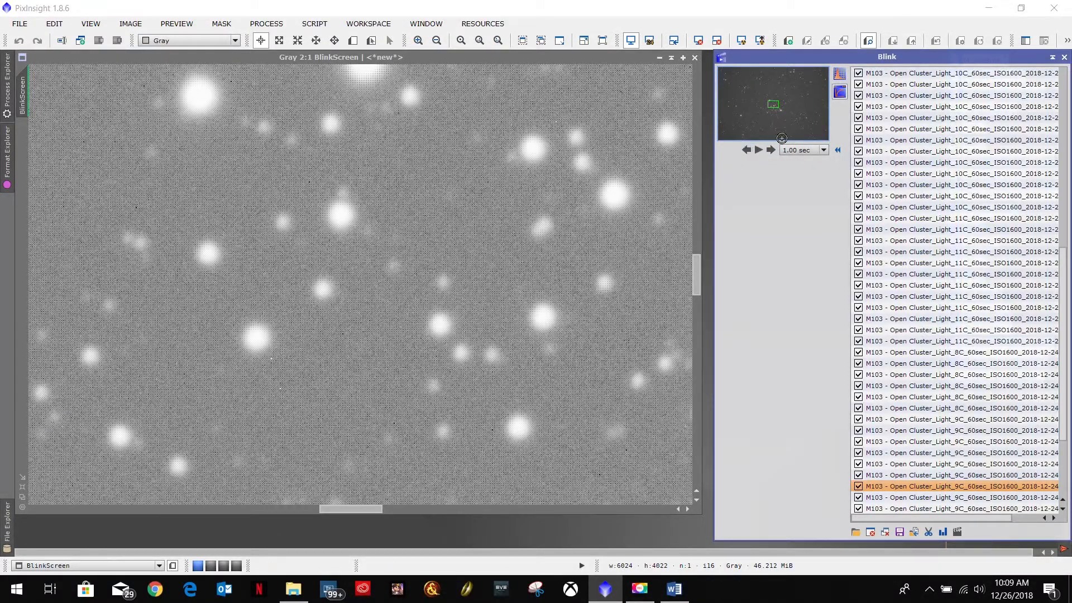
click(772, 149)
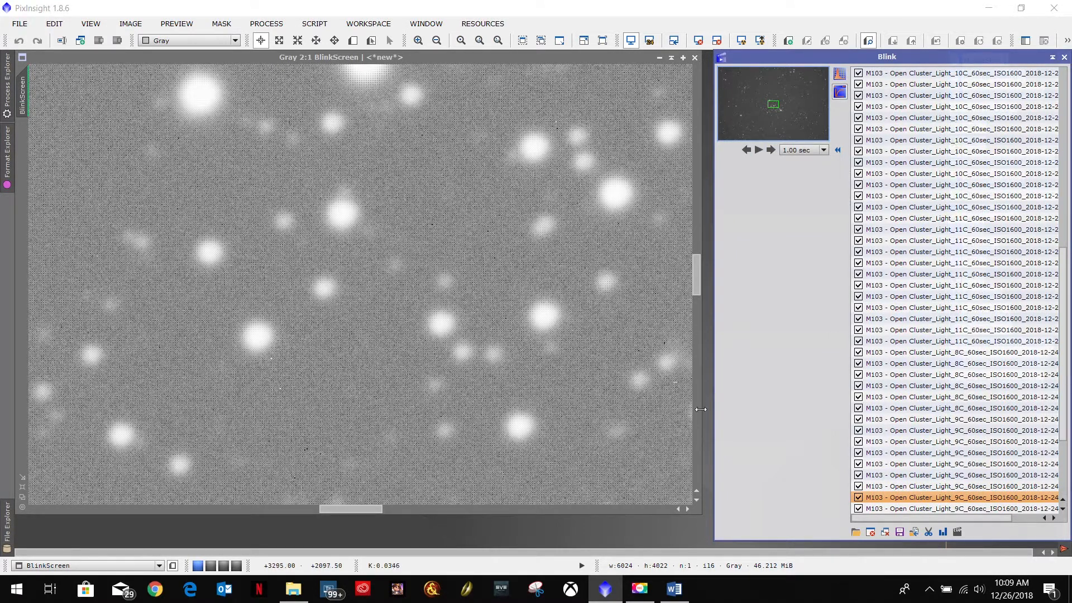
click(871, 531)
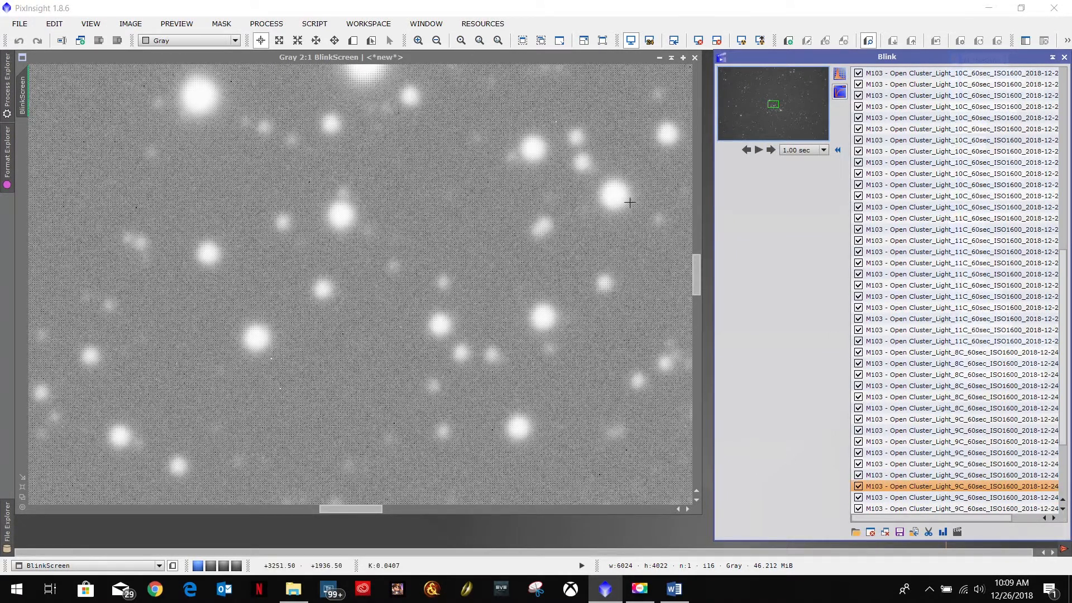
Step: Play and pause the animation, step back and forth to the poor frame, and close it
click(758, 150)
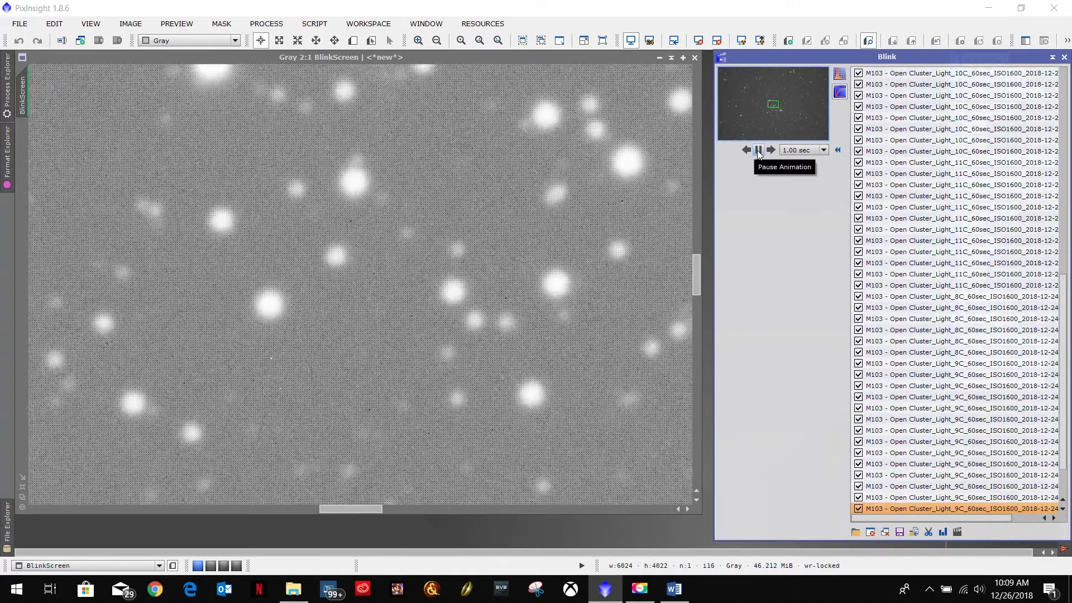
click(759, 153)
click(746, 151)
click(771, 150)
click(871, 532)
Step: Pan the zoomed view to another part of the field and play and pause the animation there
click(758, 138)
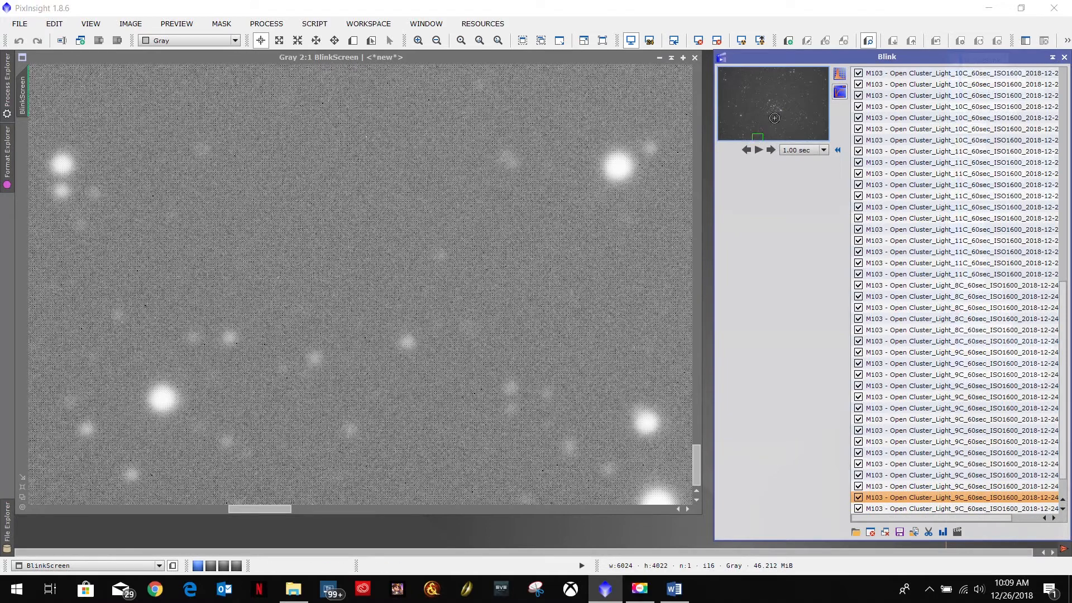
drag(774, 118, 773, 107)
click(760, 150)
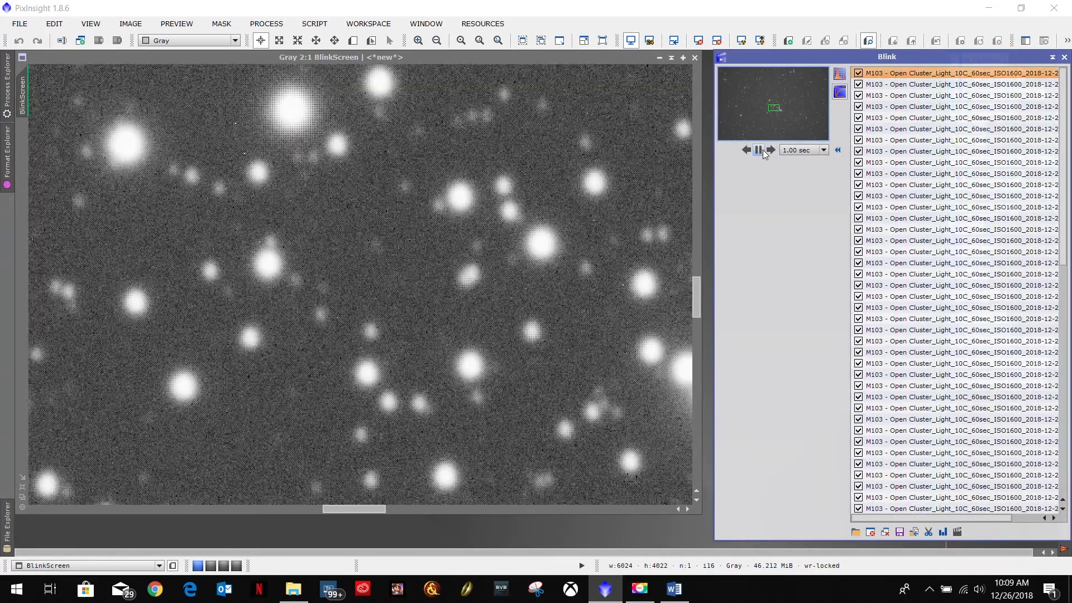
click(760, 150)
Step: Zoom the view out and select every remaining frame in the Blink list
scroll(500, 233, down, 4)
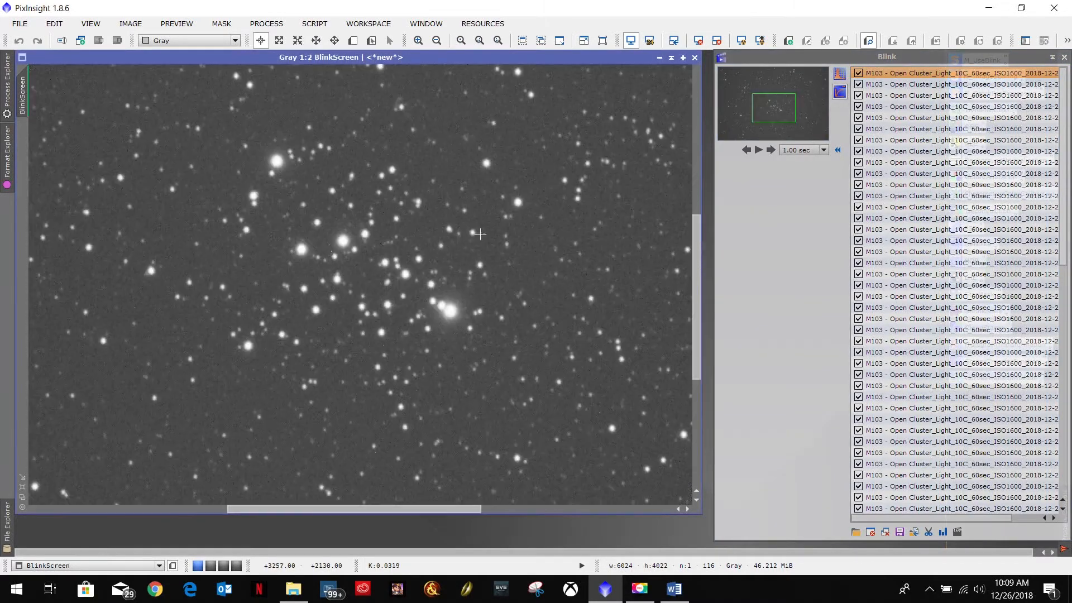
scroll(480, 235, down, 1)
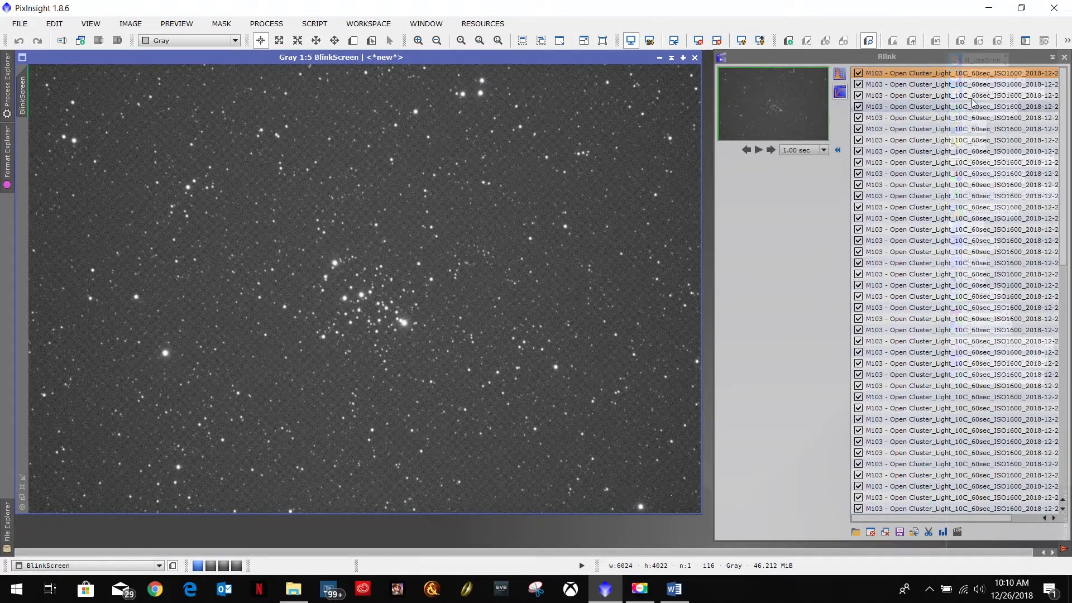
click(921, 73)
drag(1063, 112, 1067, 412)
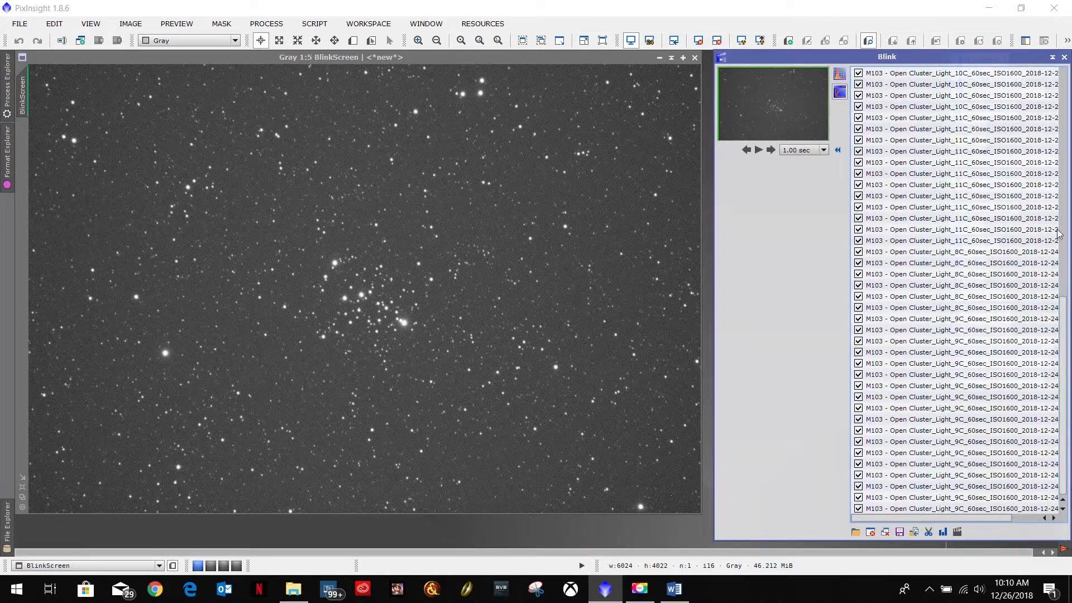
drag(1065, 403, 1066, 148)
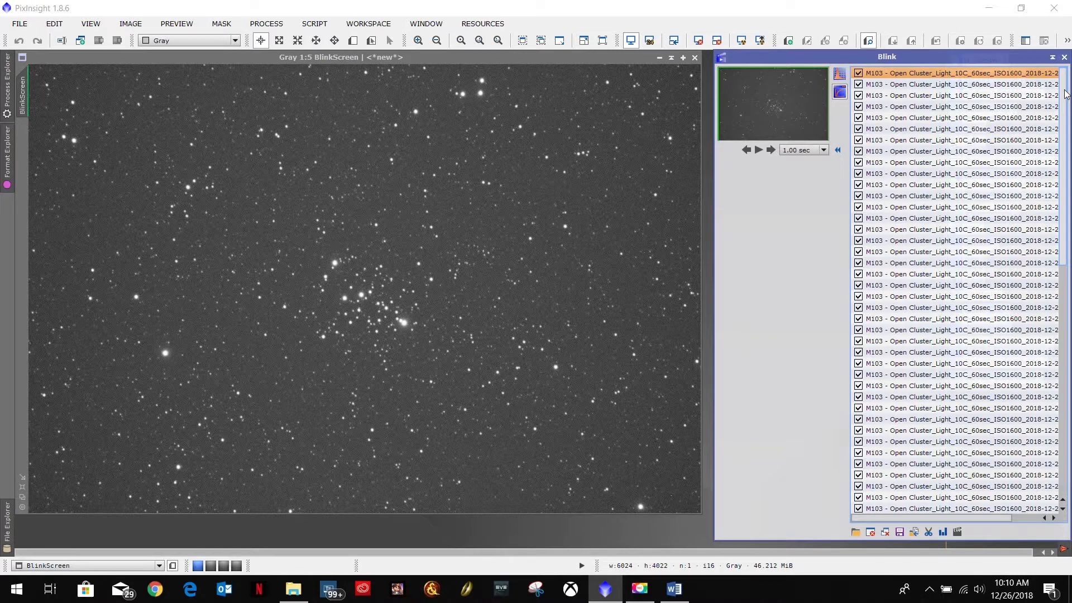
drag(1064, 93, 1066, 397)
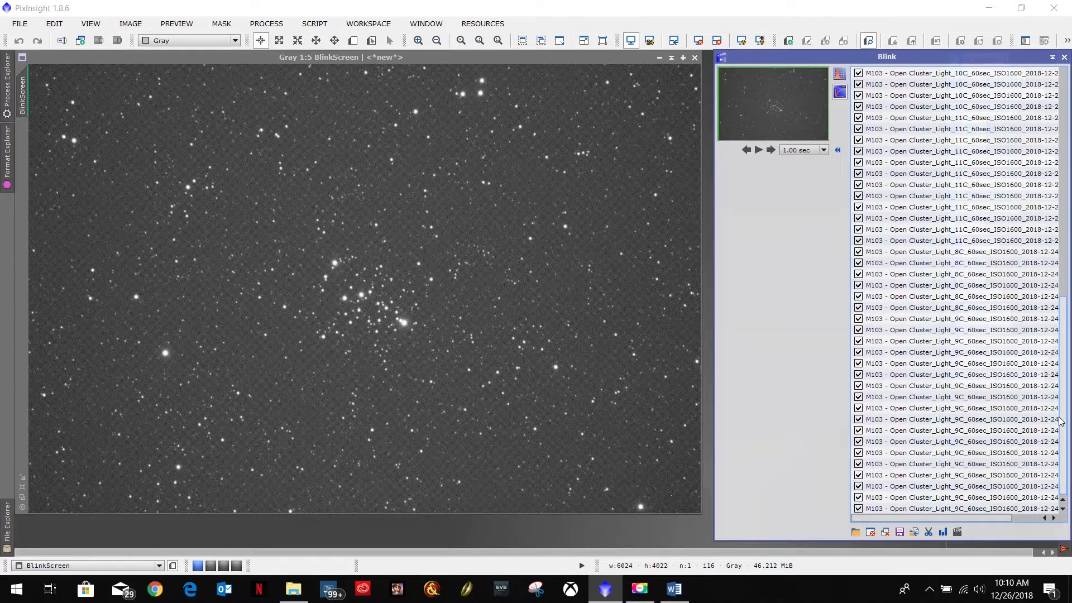
shift+click(920, 510)
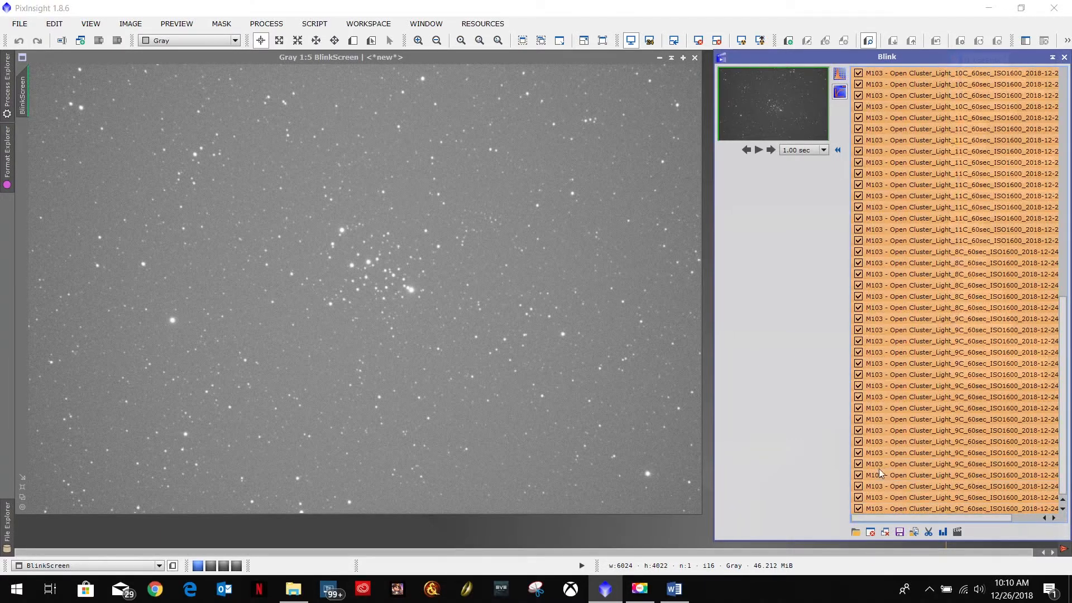
Step: Move the selected frames into the BlinkGood folder under M103 - Open Star Cluster > T6i > 1MinuteSubs > ISO1600
click(914, 533)
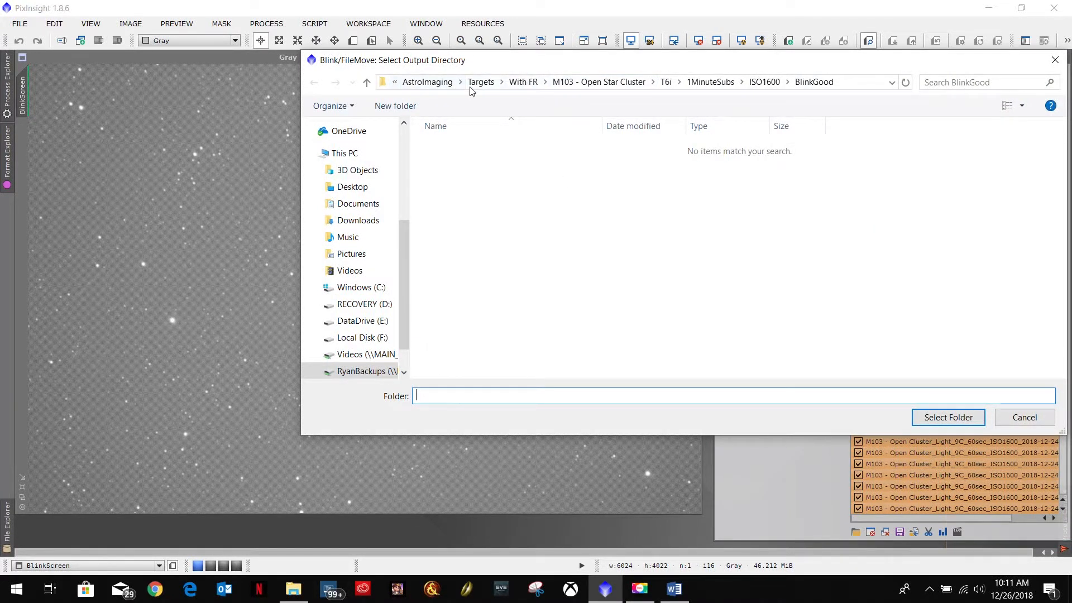
click(428, 82)
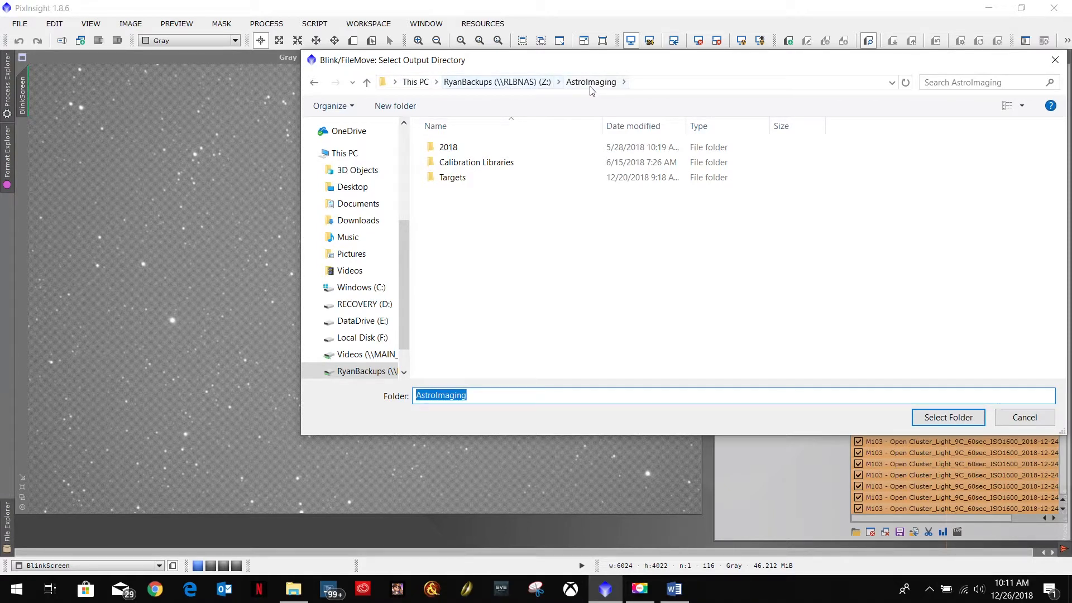
double_click(470, 178)
double_click(458, 163)
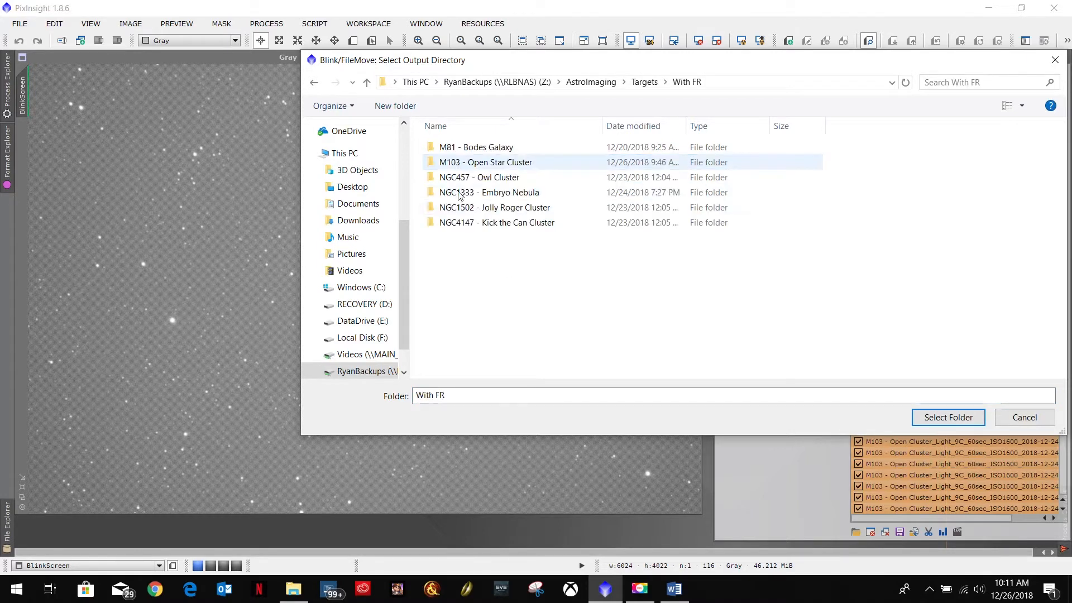
double_click(459, 162)
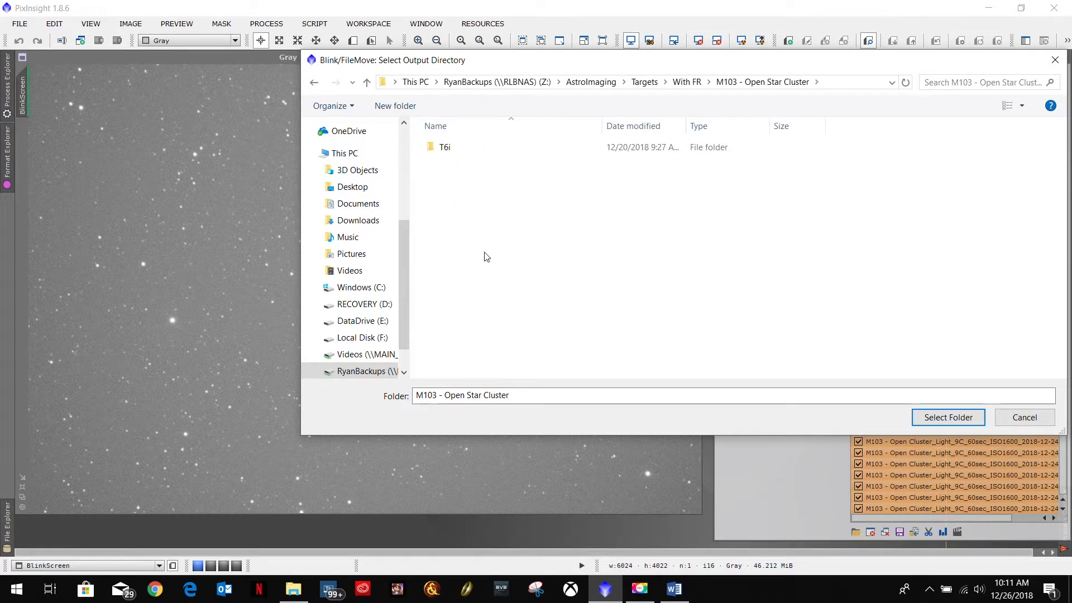
double_click(446, 148)
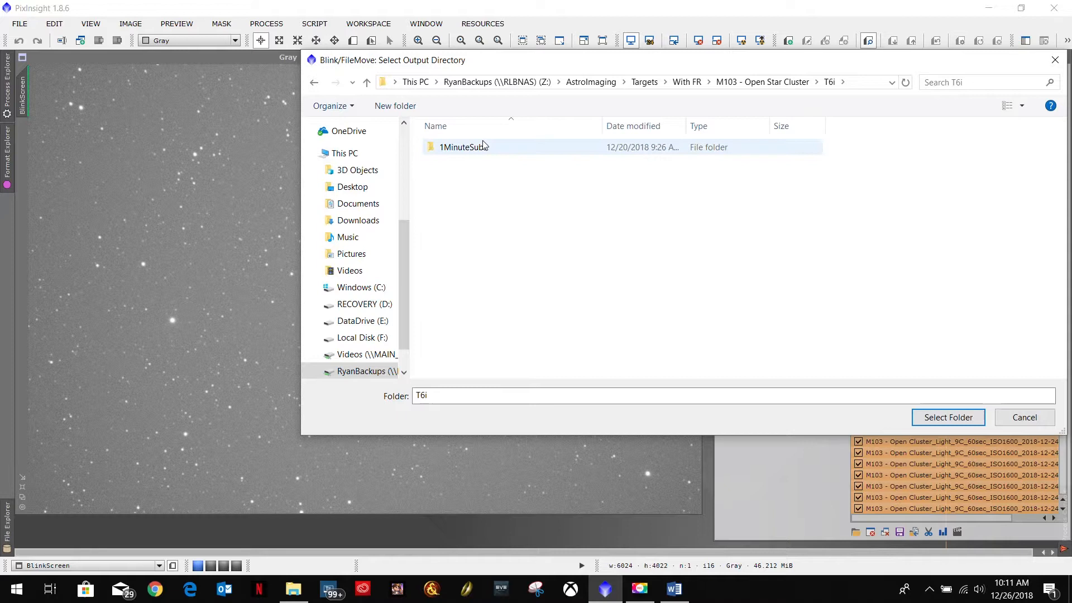
double_click(484, 148)
double_click(454, 148)
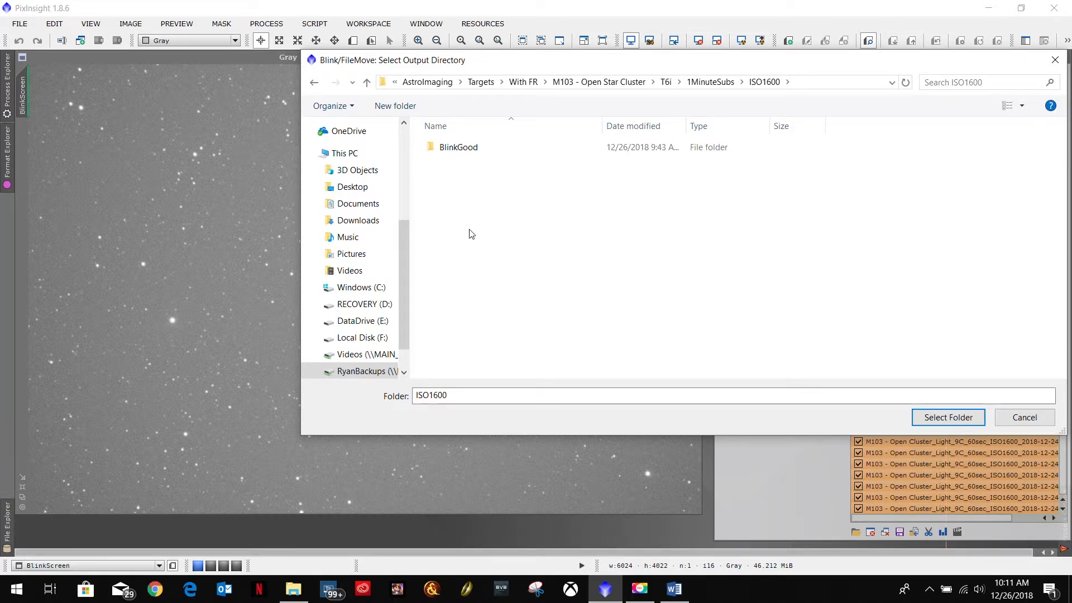
double_click(459, 148)
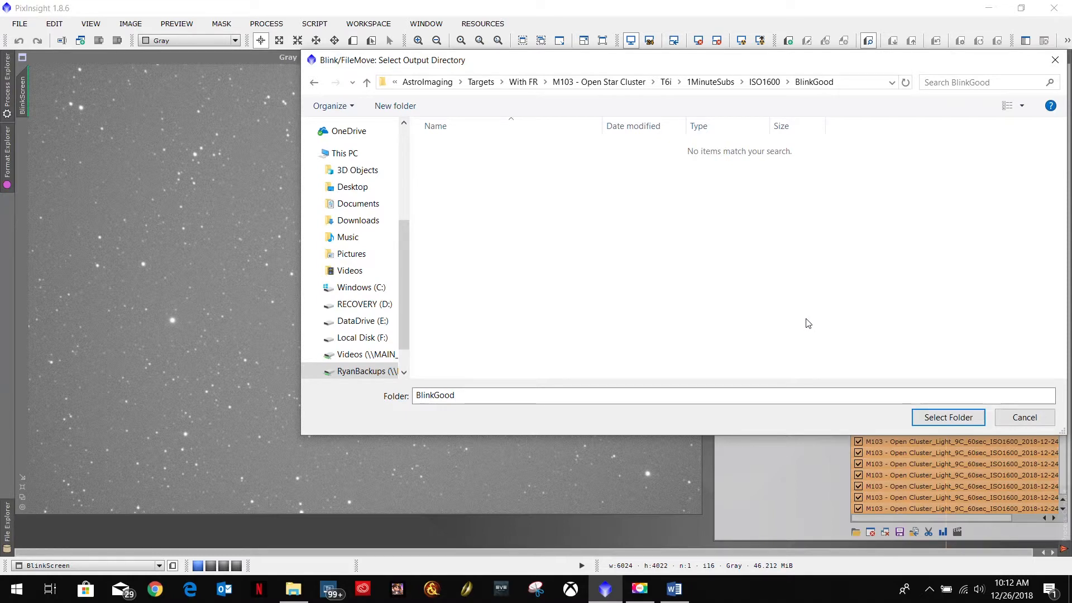
click(934, 419)
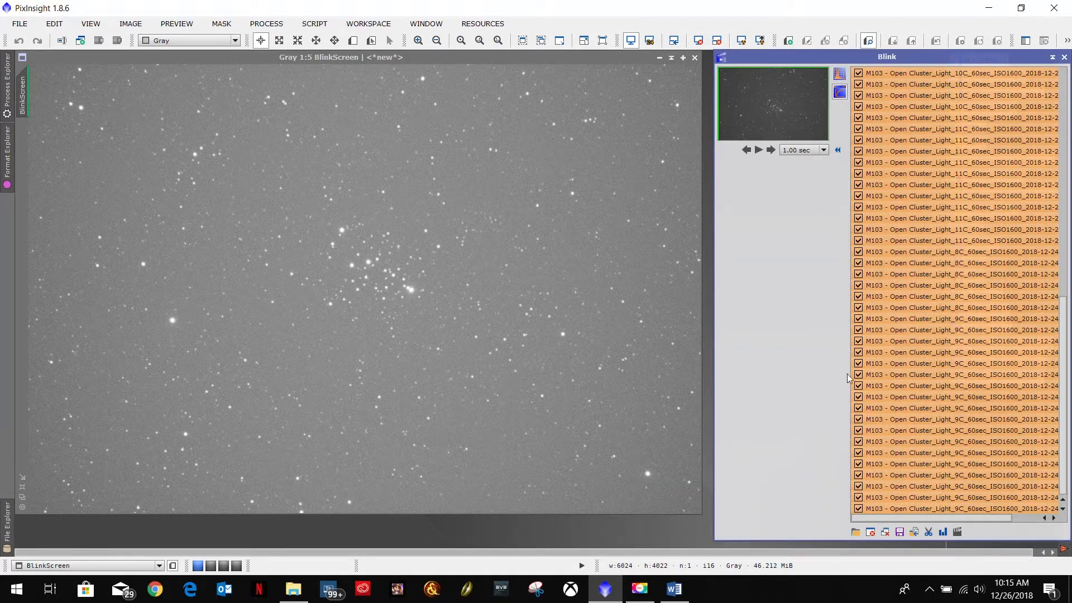
Step: Move the Blink window aside to check the Process Console's file-move log
drag(947, 62, 598, 67)
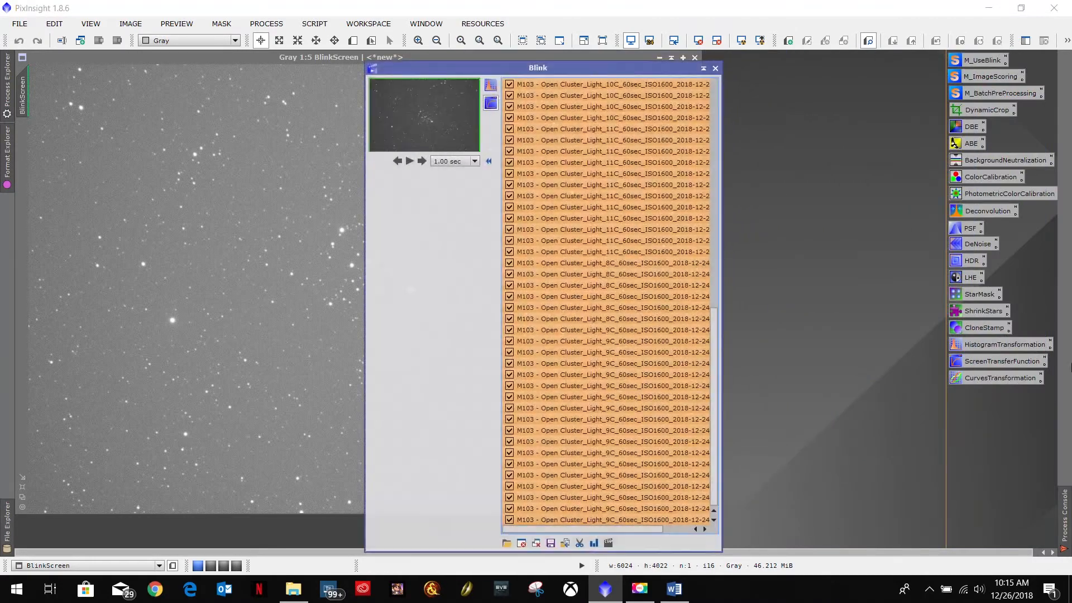
mouse_move(1064, 502)
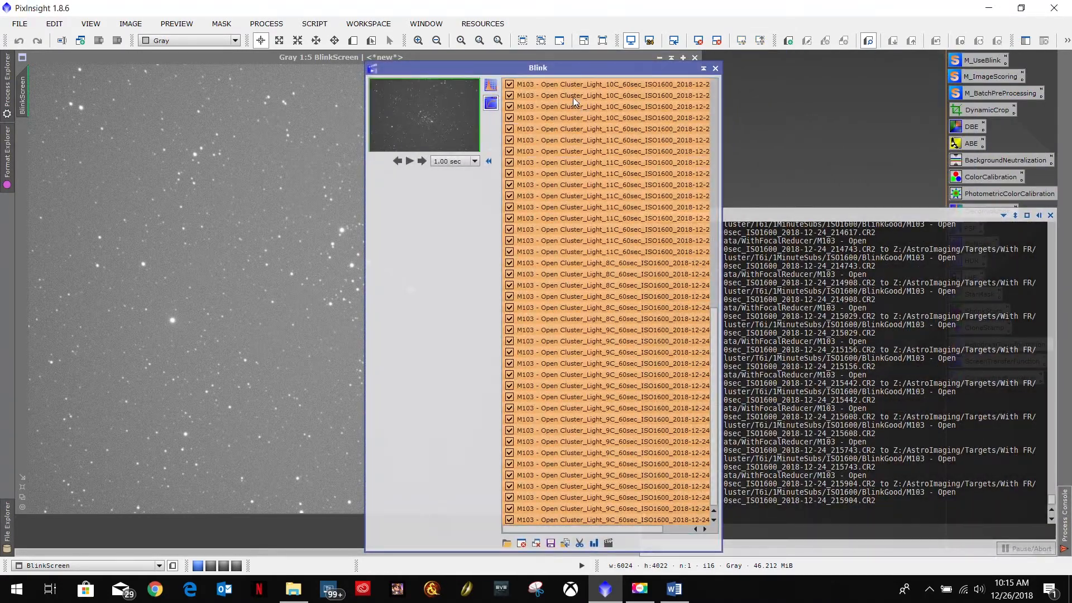
drag(475, 67, 250, 56)
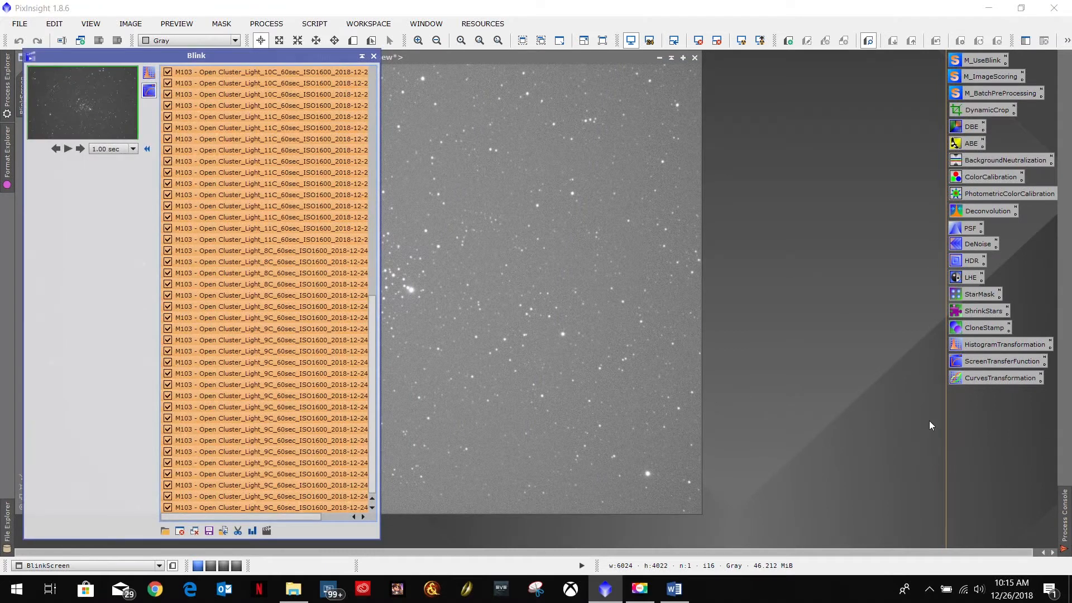
mouse_move(1066, 522)
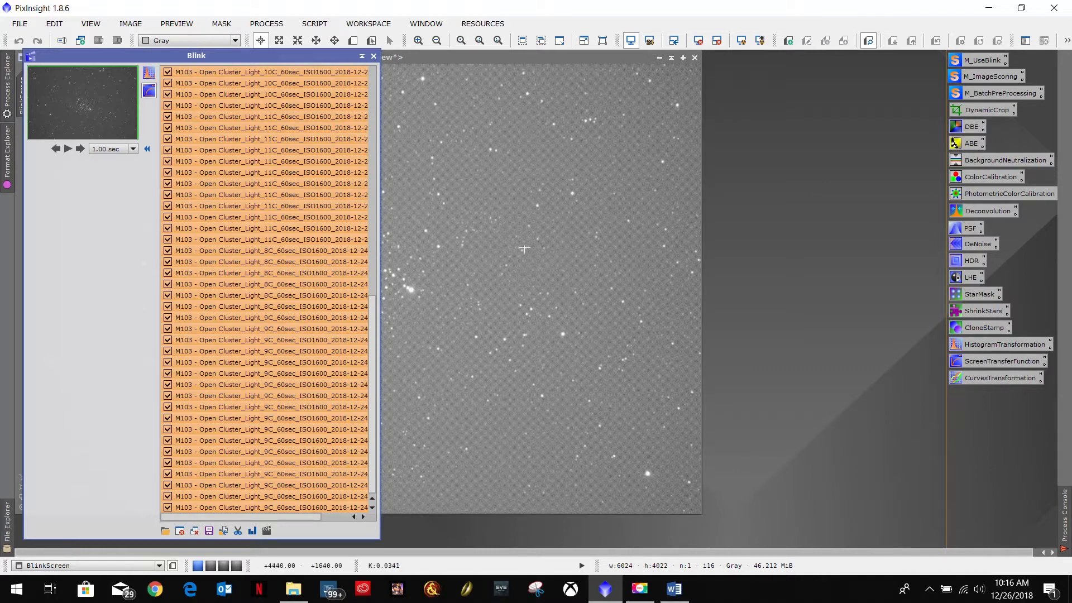
Step: Dock the Blink window back in place and close all images in it
drag(223, 53, 900, 60)
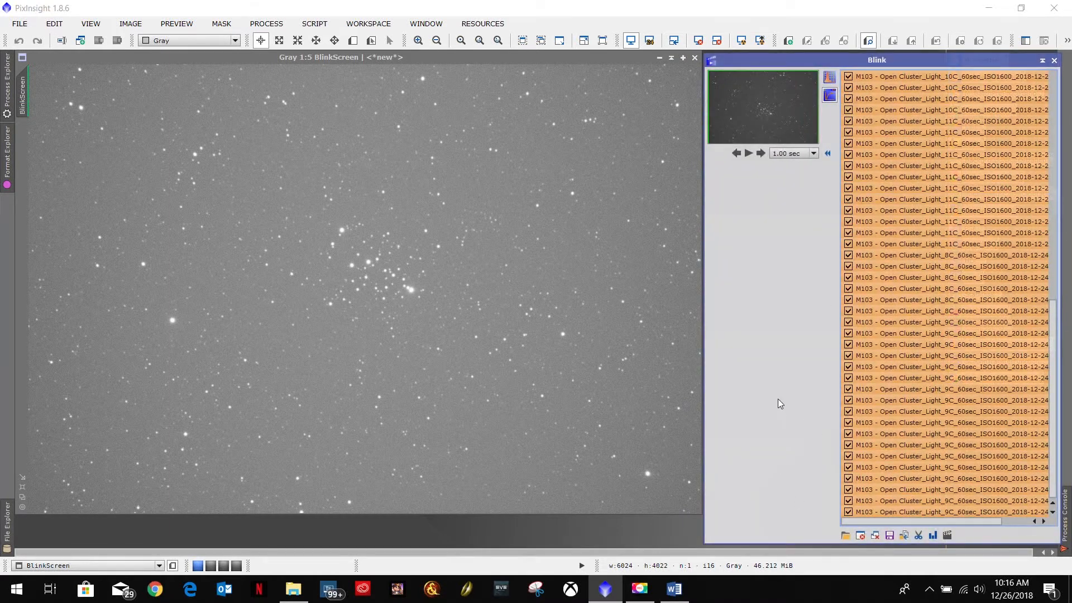
click(875, 536)
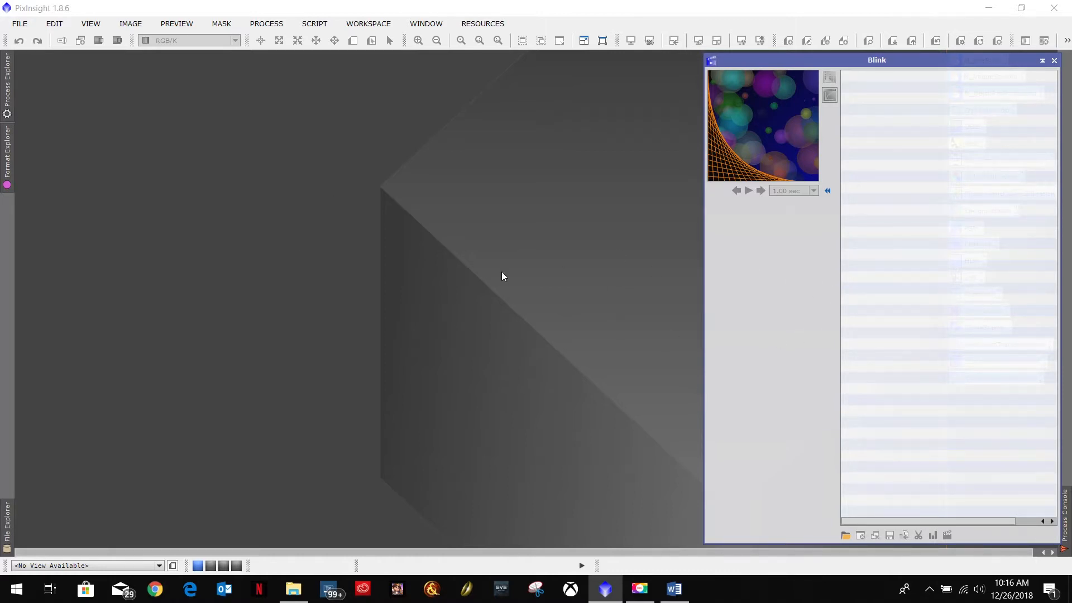
Step: Switch to File Explorer and browse DataDrive (E:) > SGP_Data > WithFocalReducer for the M103 light frames
click(293, 589)
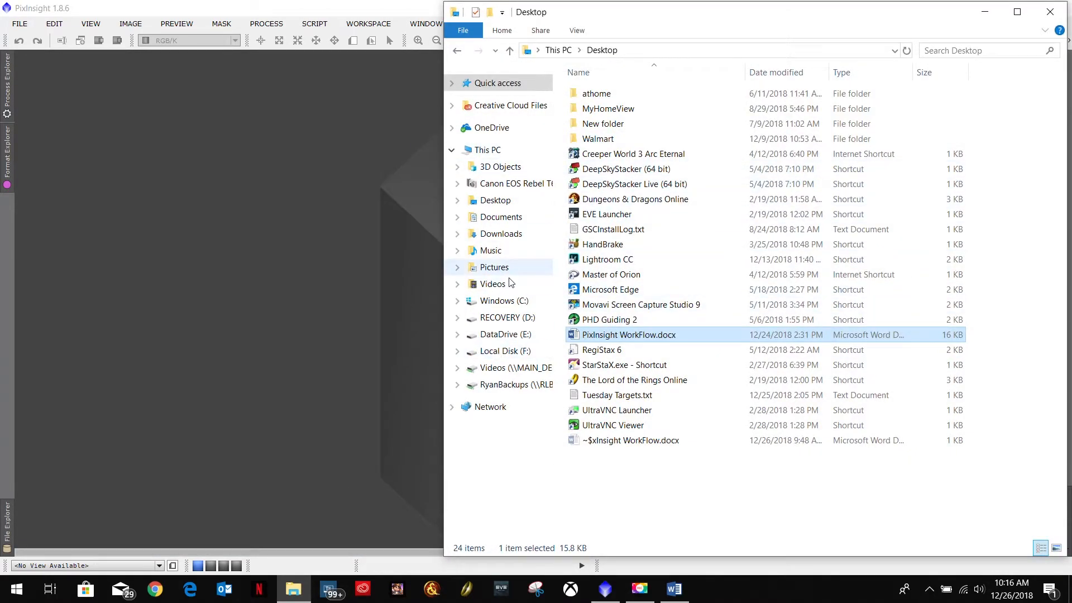
click(505, 334)
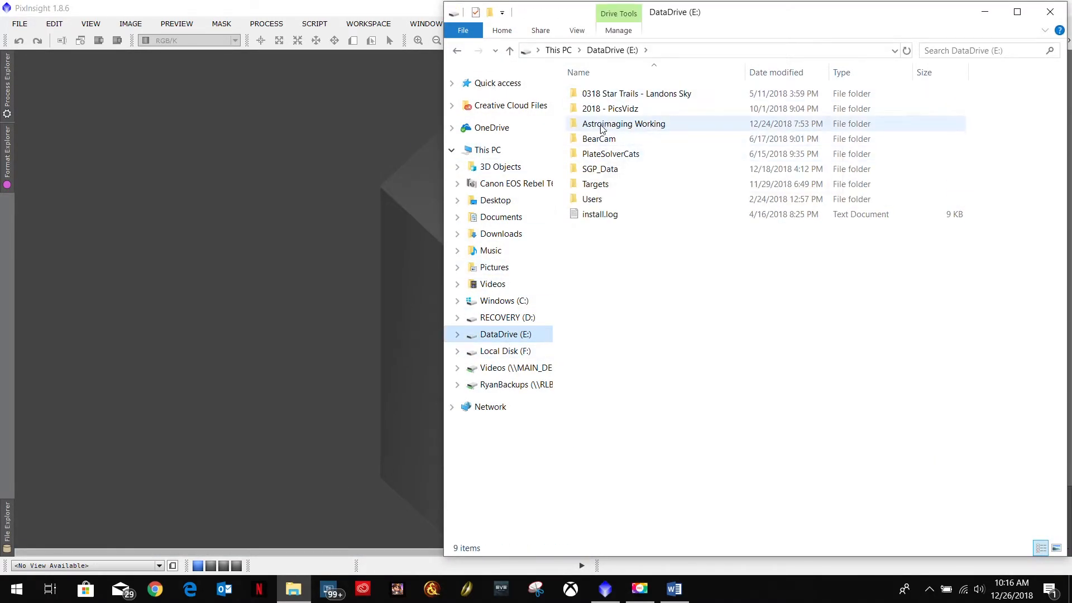
double_click(599, 170)
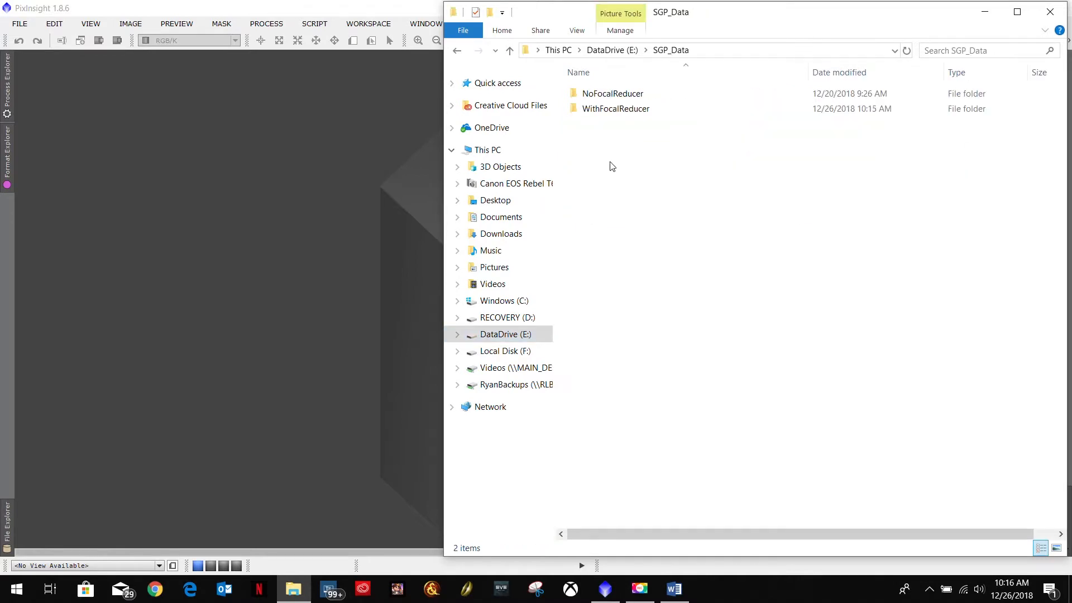
double_click(610, 109)
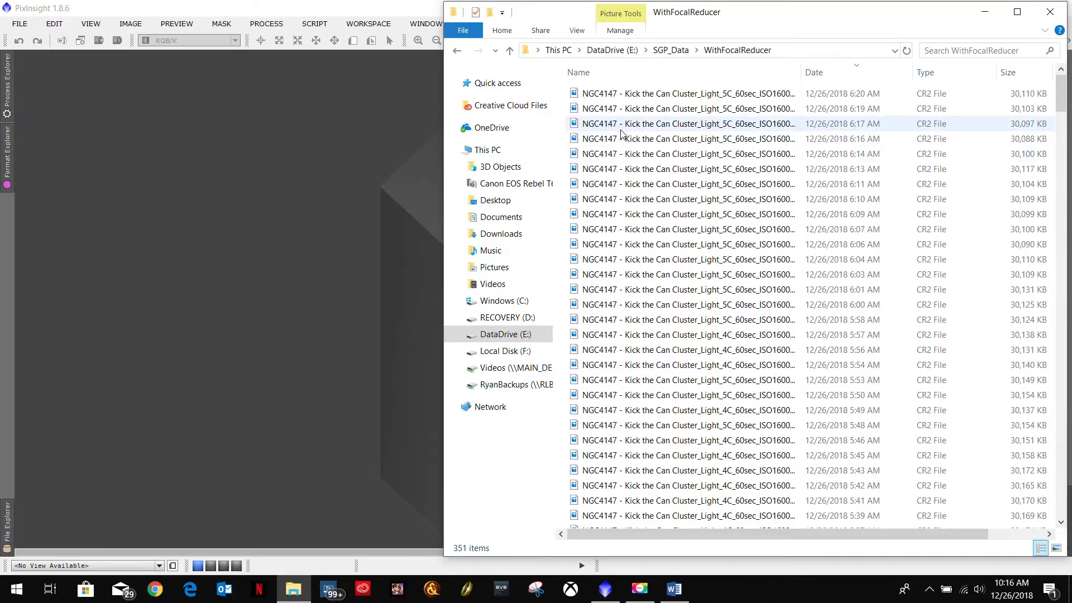
scroll(609, 206, down, 2)
scroll(608, 206, down, 20)
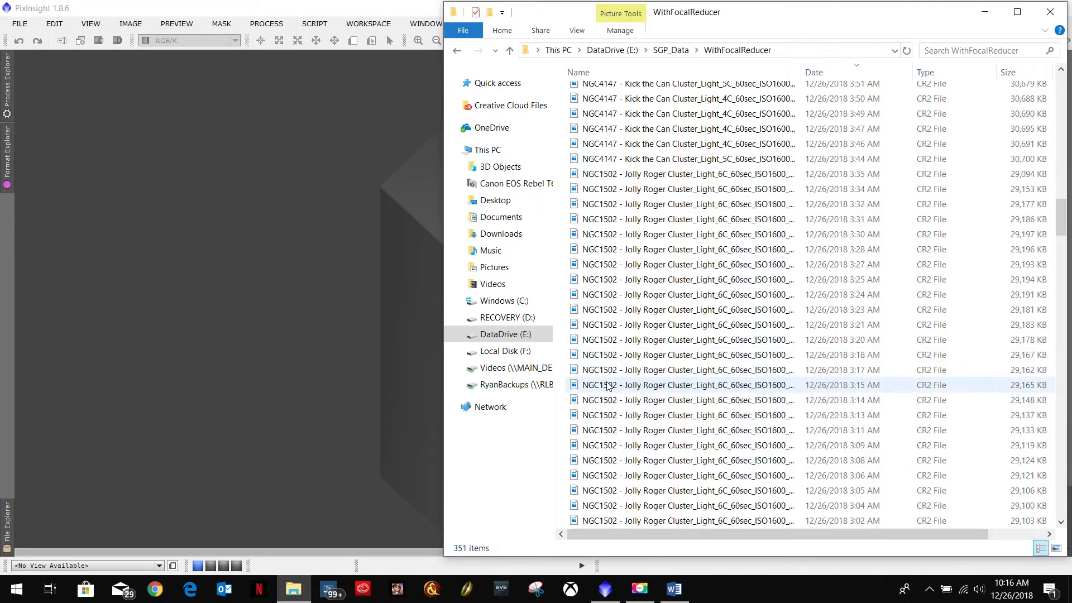
scroll(608, 385, down, 20)
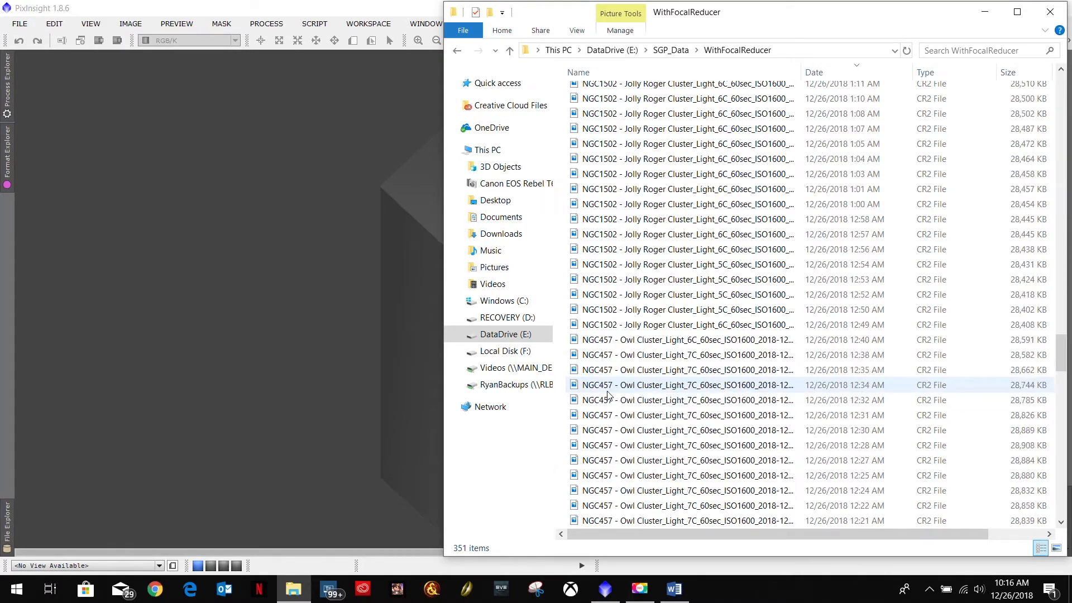
scroll(608, 394, down, 3)
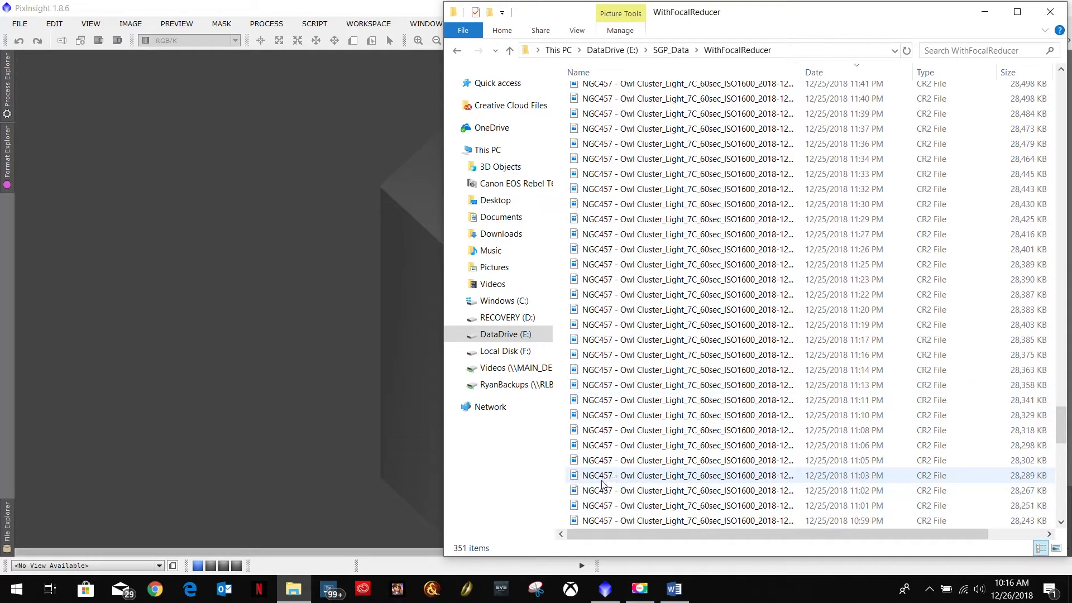
scroll(614, 447, down, 18)
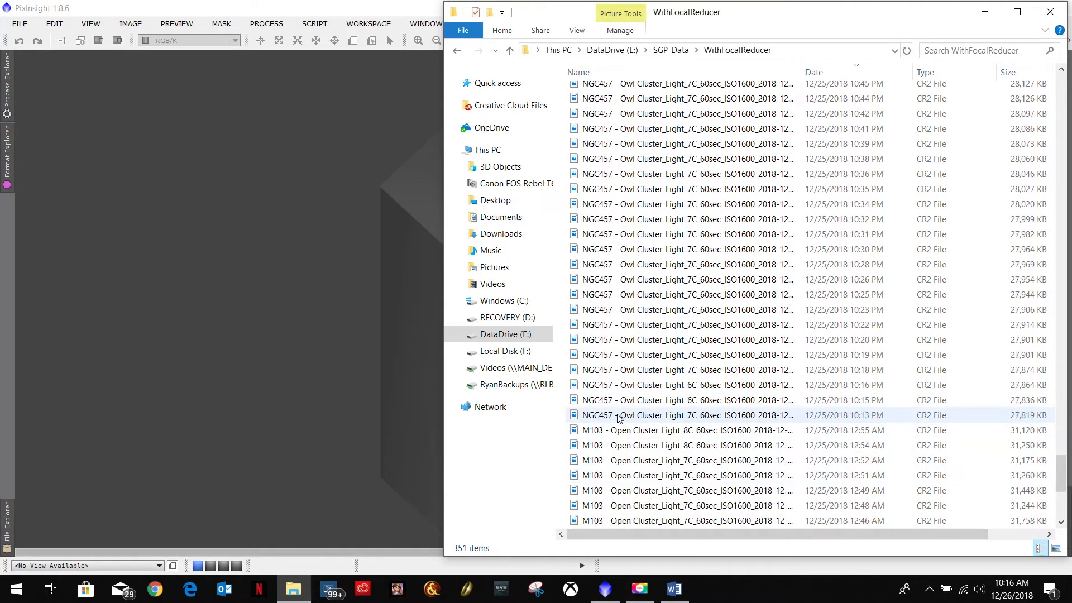
scroll(619, 433, up, 9)
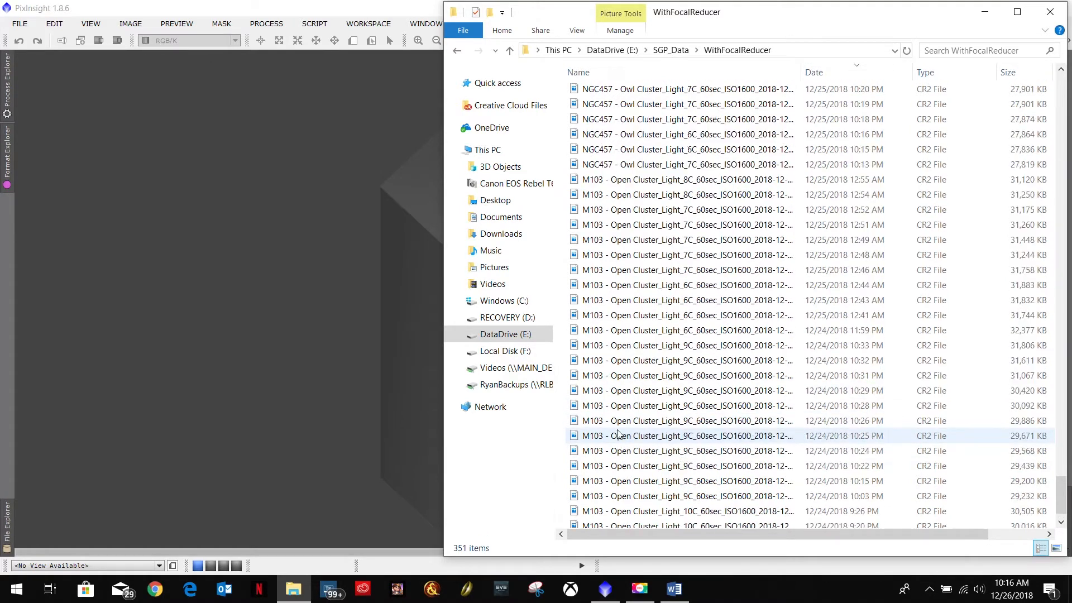
Step: Close the Blink window in PixInsight
scroll(618, 433, down, 9)
scroll(619, 433, up, 20)
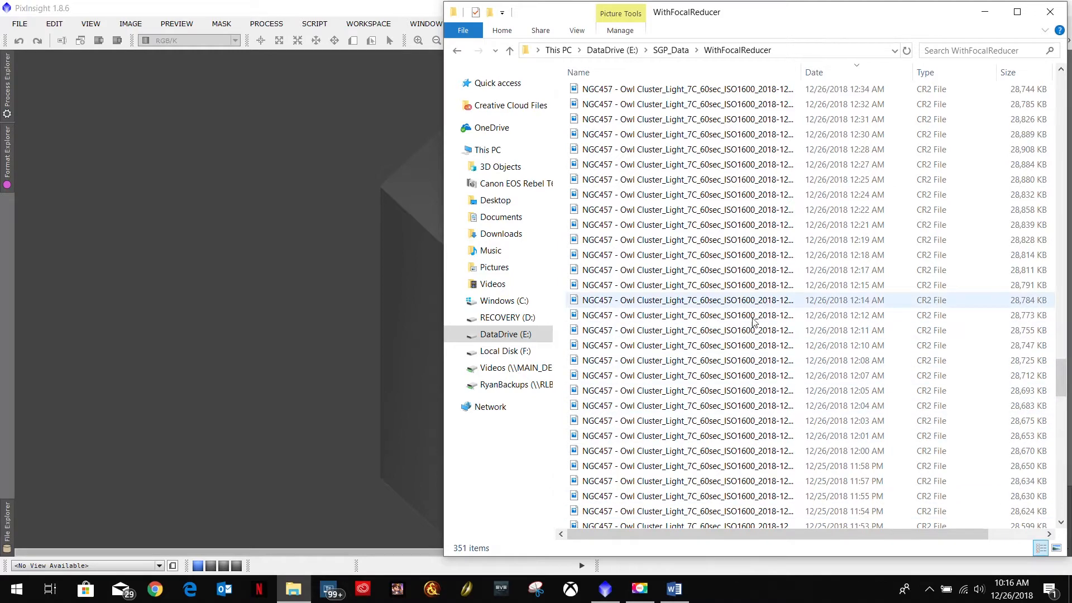
click(987, 11)
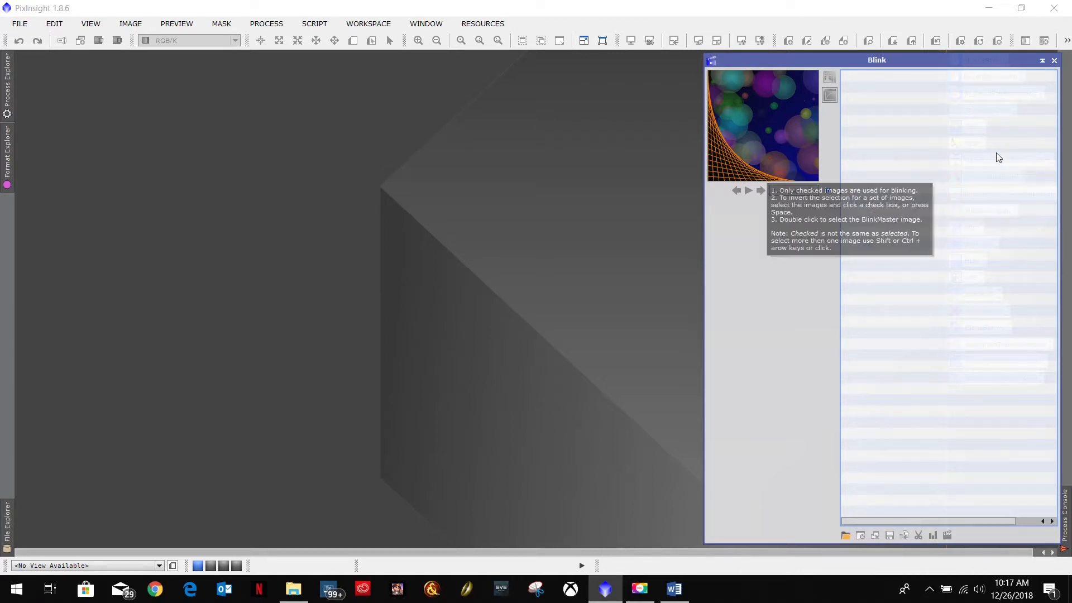
click(1054, 60)
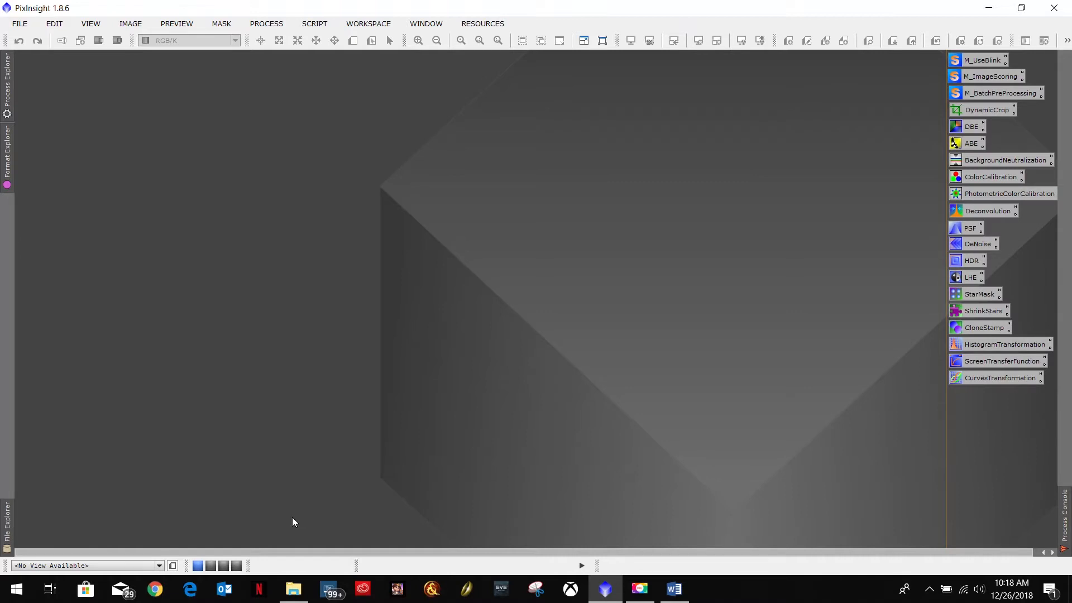
Step: Return to File Explorer and open the AstroImaging folder on RyanBackups (Z:)
click(294, 590)
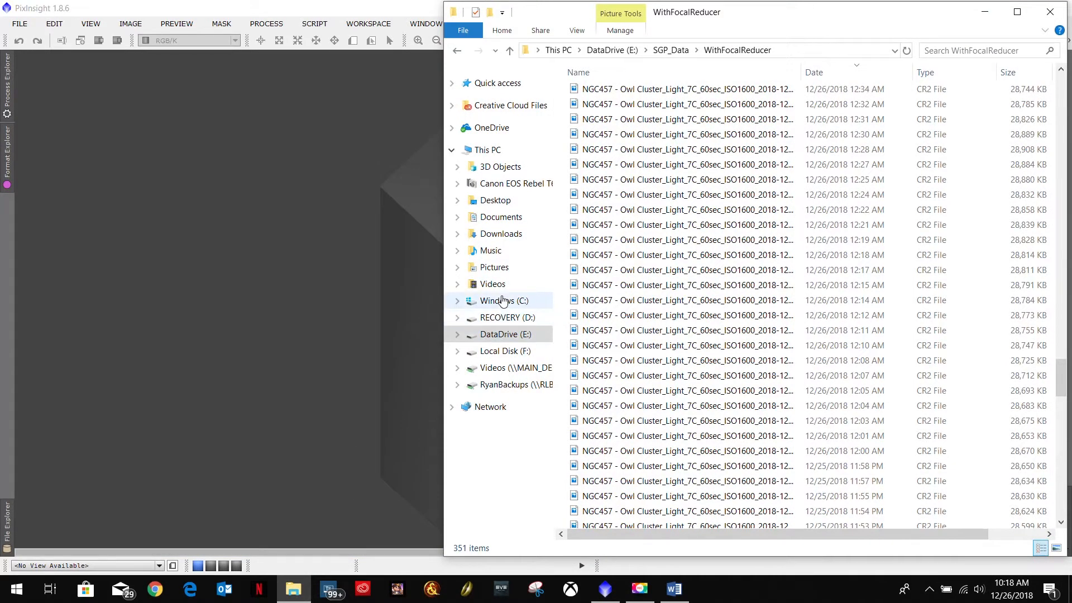
click(477, 149)
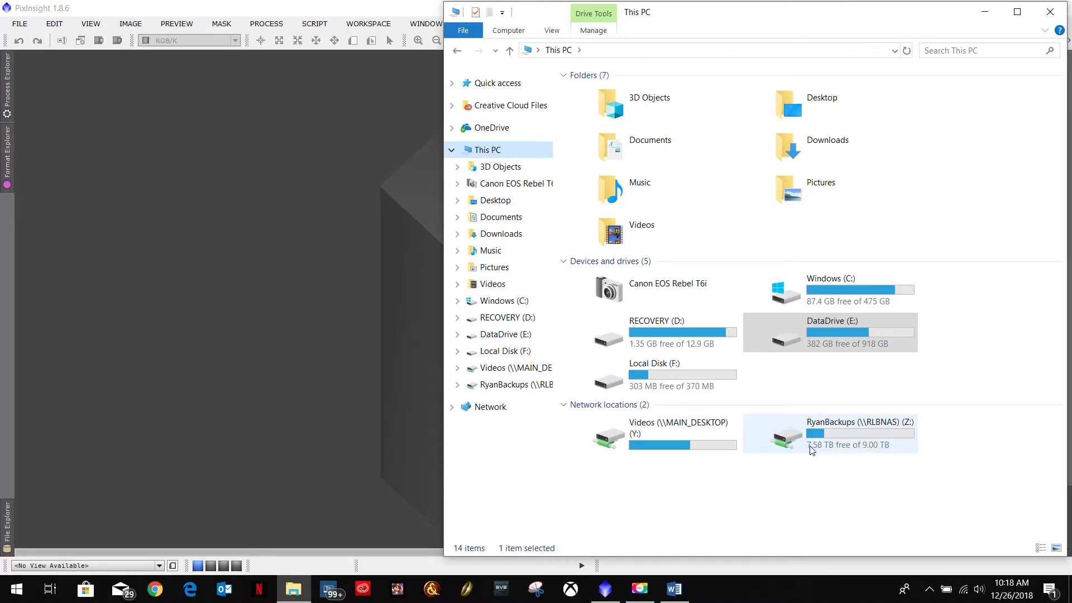
click(841, 428)
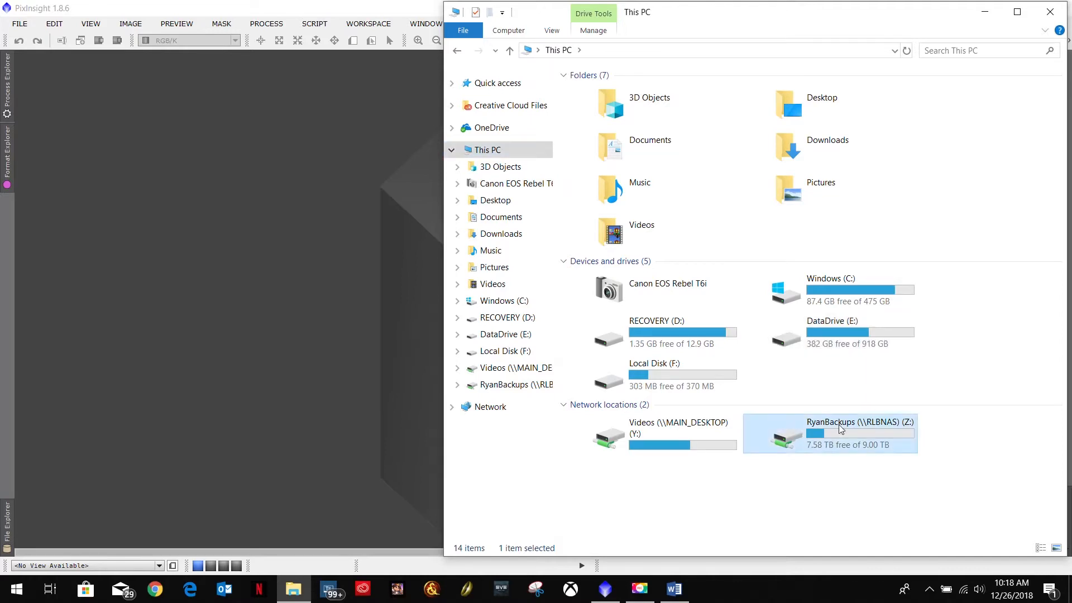
double_click(840, 428)
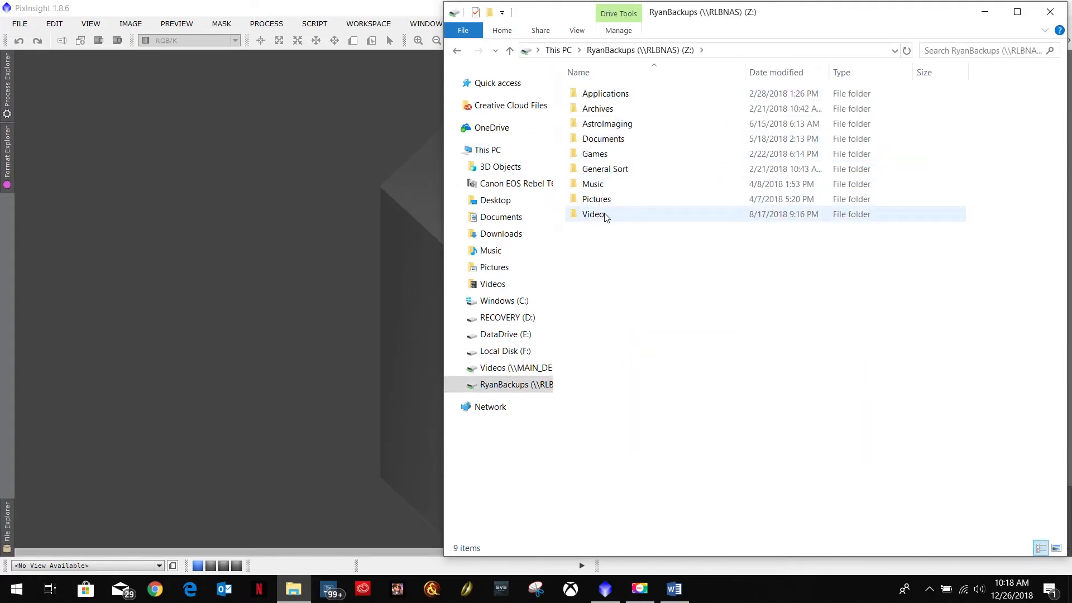
mouse_move(606, 217)
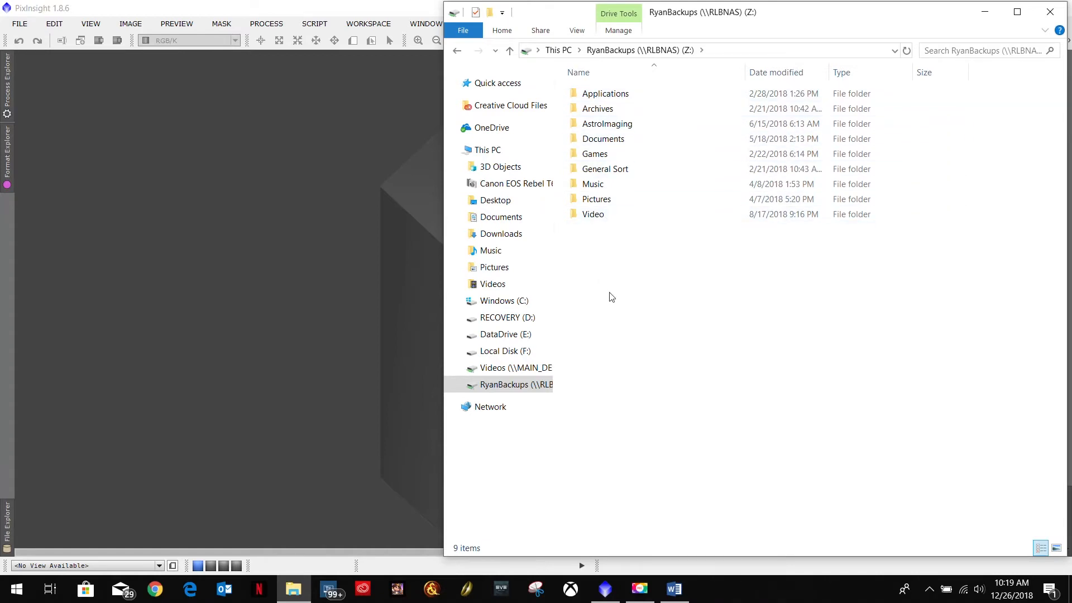
double_click(607, 123)
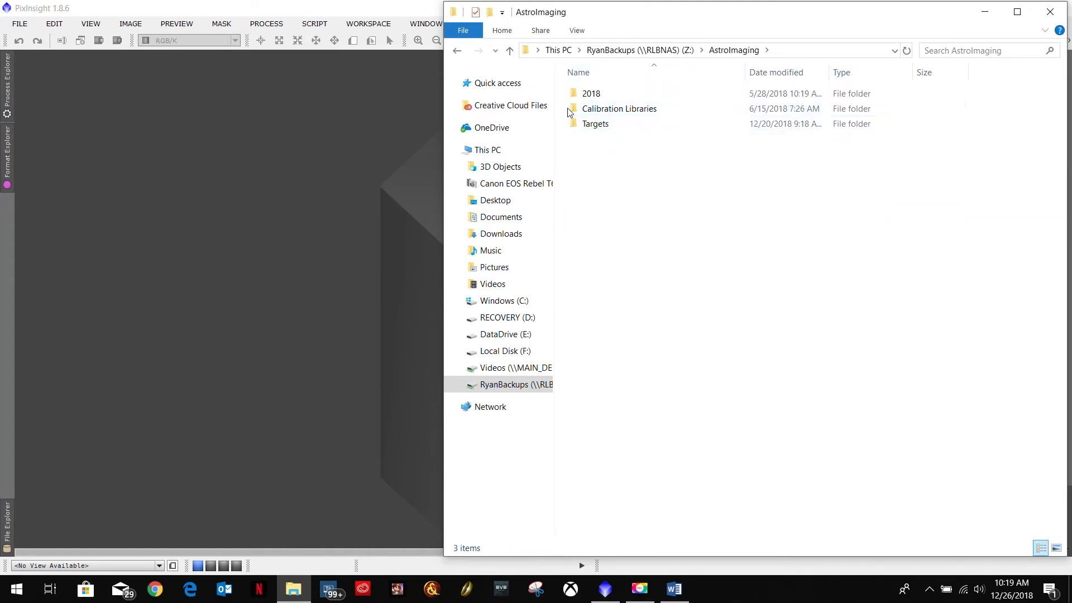
Step: Examine the AstroImaging folder's size in its Properties dialog, then reopen the folder
mouse_move(607, 111)
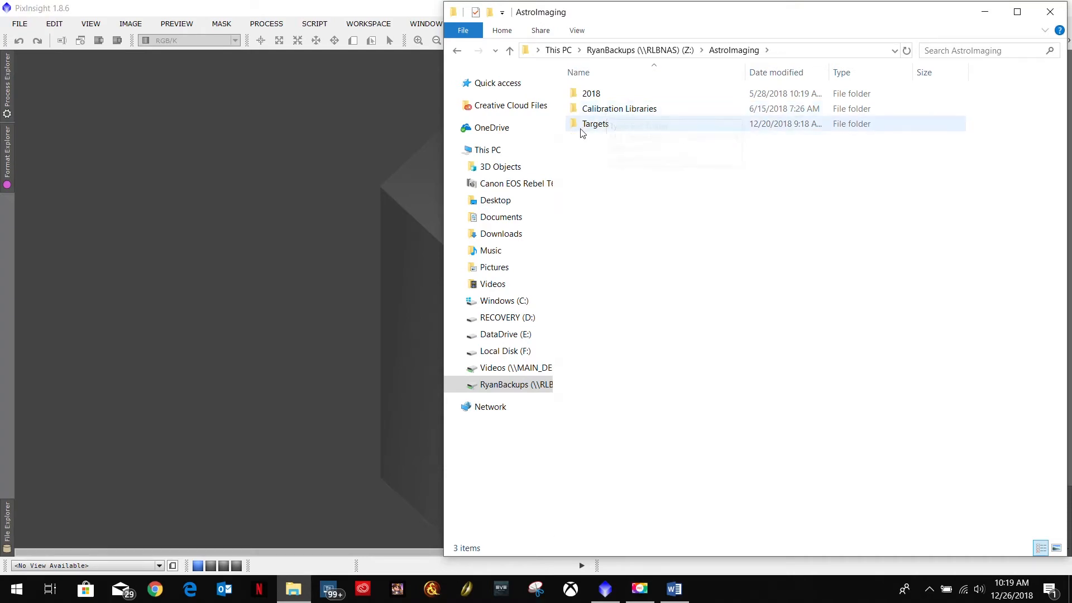
click(458, 50)
right_click(608, 125)
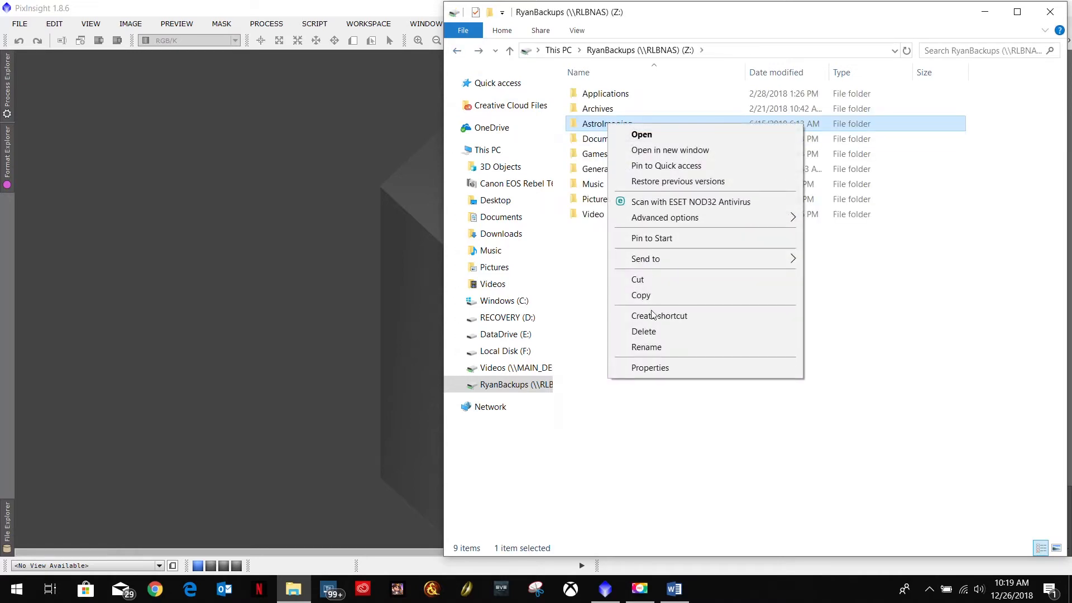
click(650, 368)
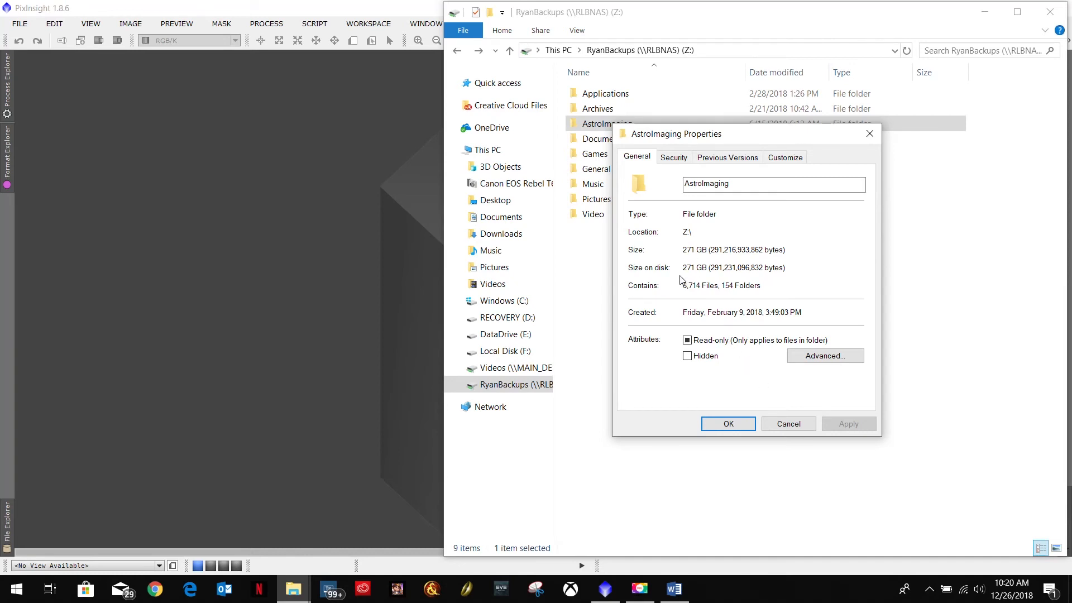
drag(793, 268, 673, 271)
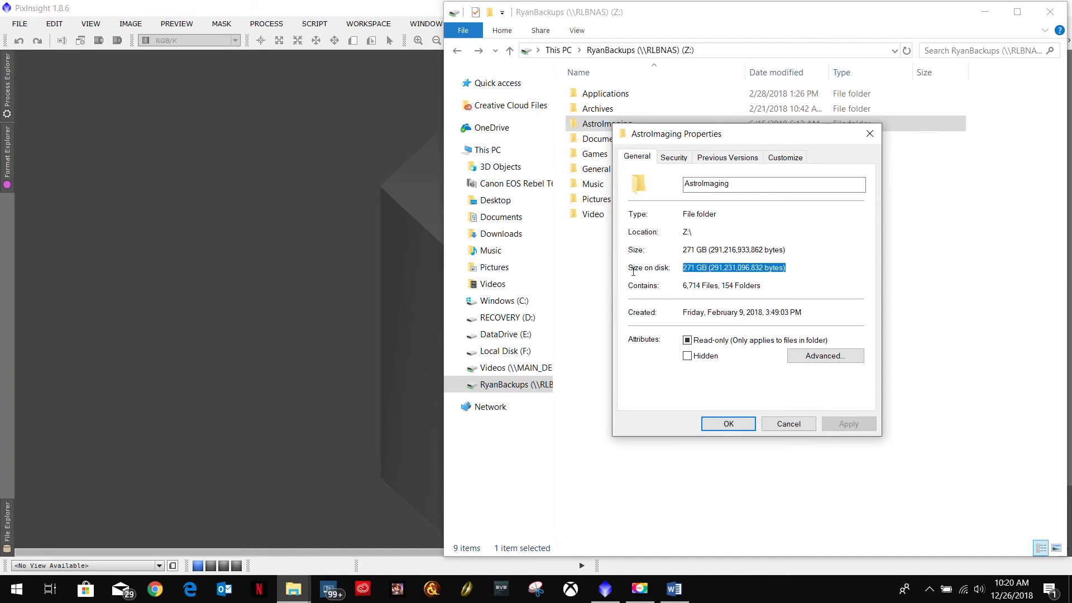
click(793, 268)
drag(793, 268, 687, 268)
click(816, 277)
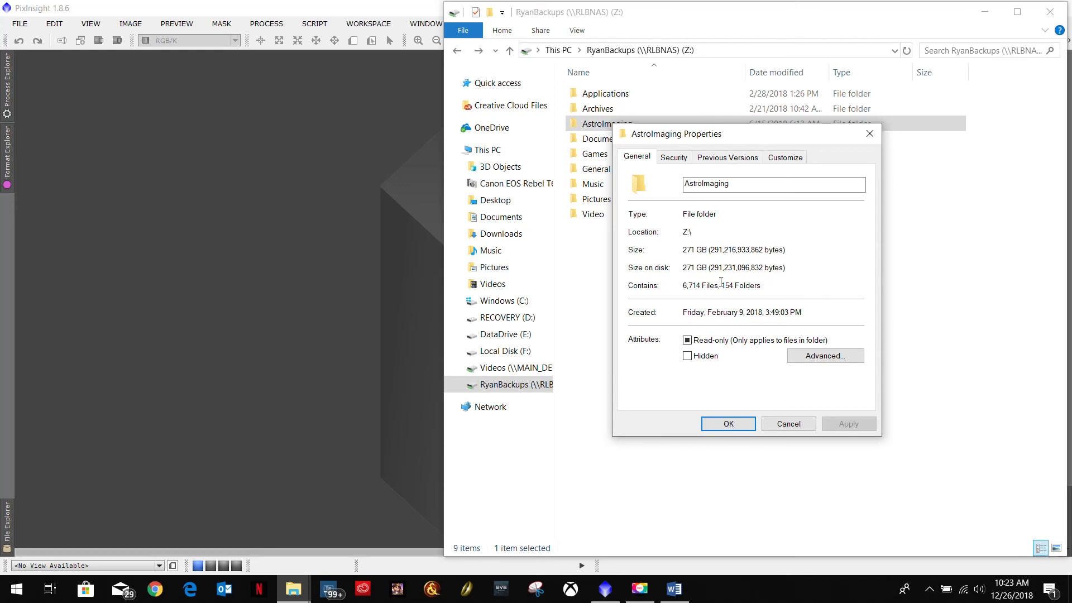
click(793, 424)
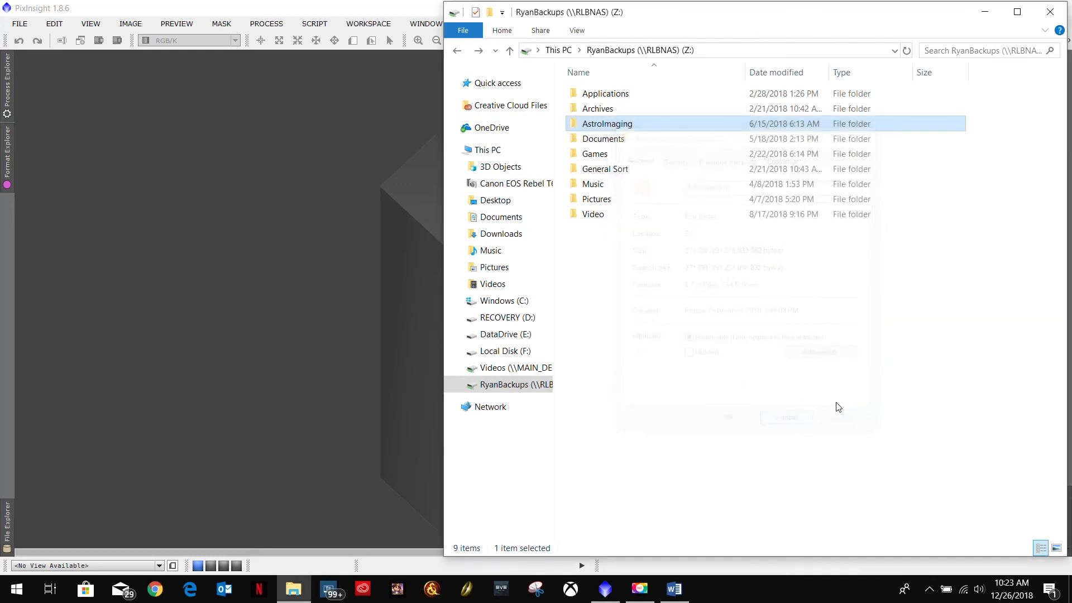
double_click(611, 128)
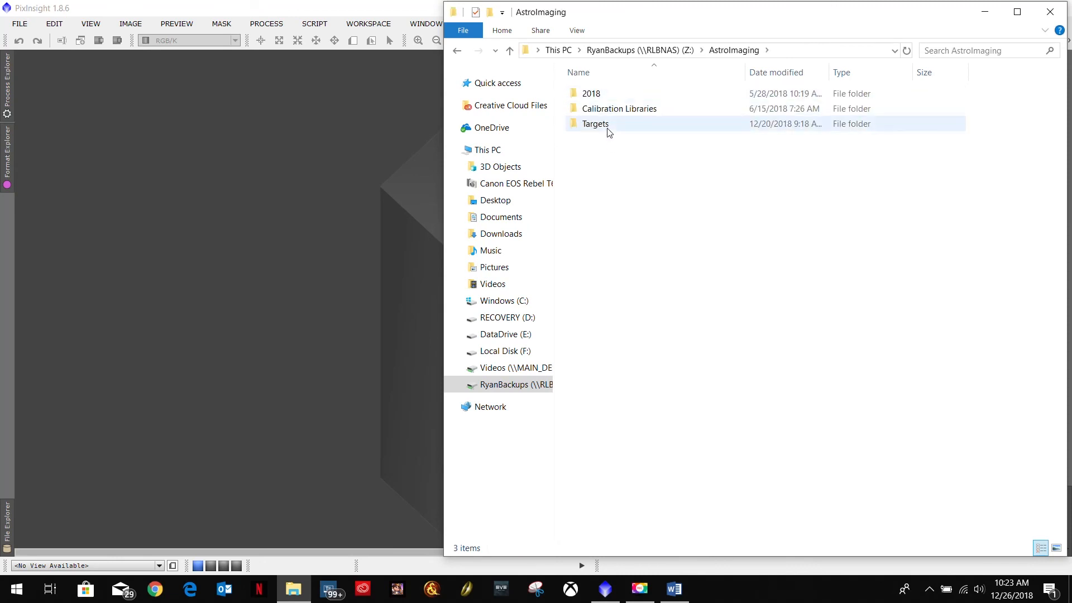